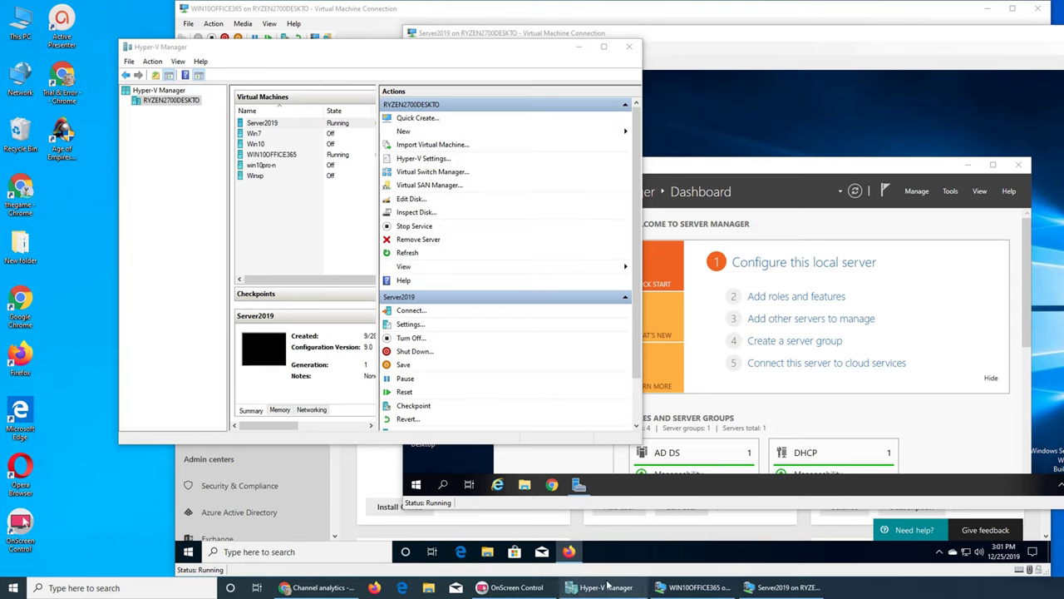
Step: Bring the WIN10OFFICE365 virtual machine window to the front
click(662, 585)
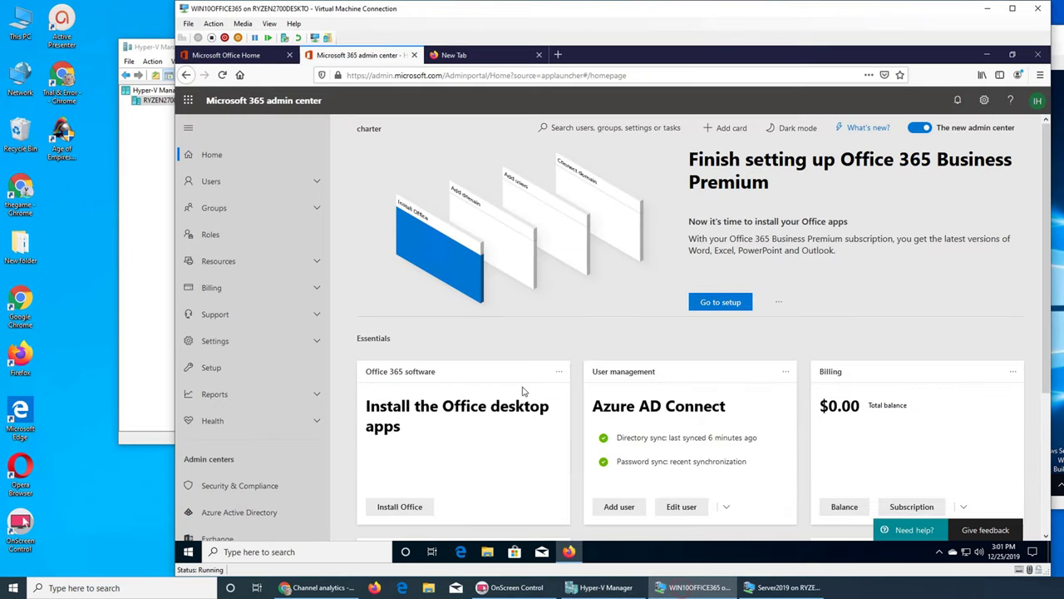
Step: Browse the organisation's Groups list, then launch Exchange from Admin centers
click(211, 208)
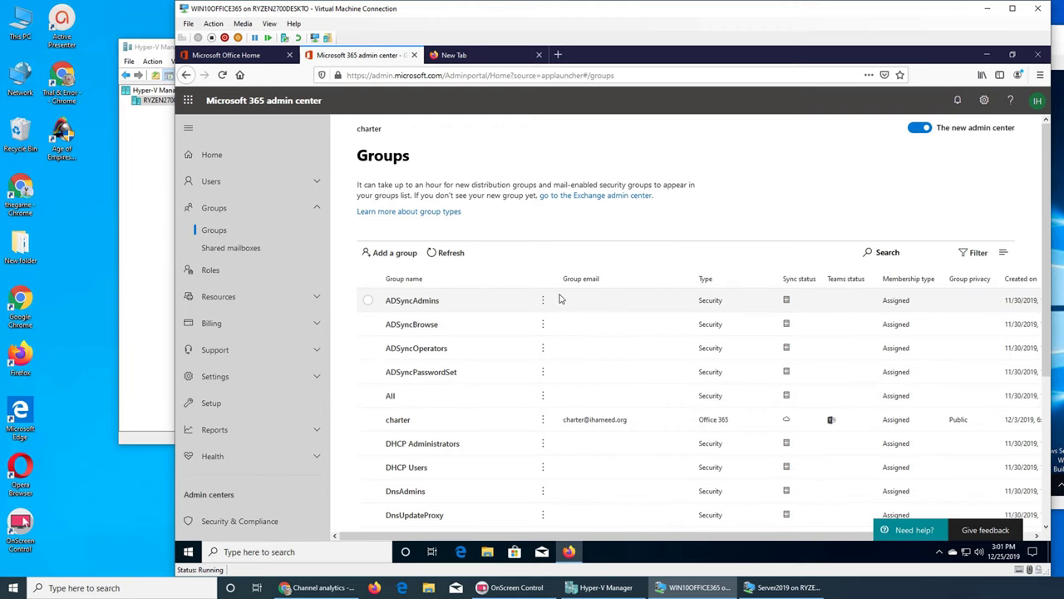
scroll(559, 300, down, 3)
scroll(560, 300, up, 2)
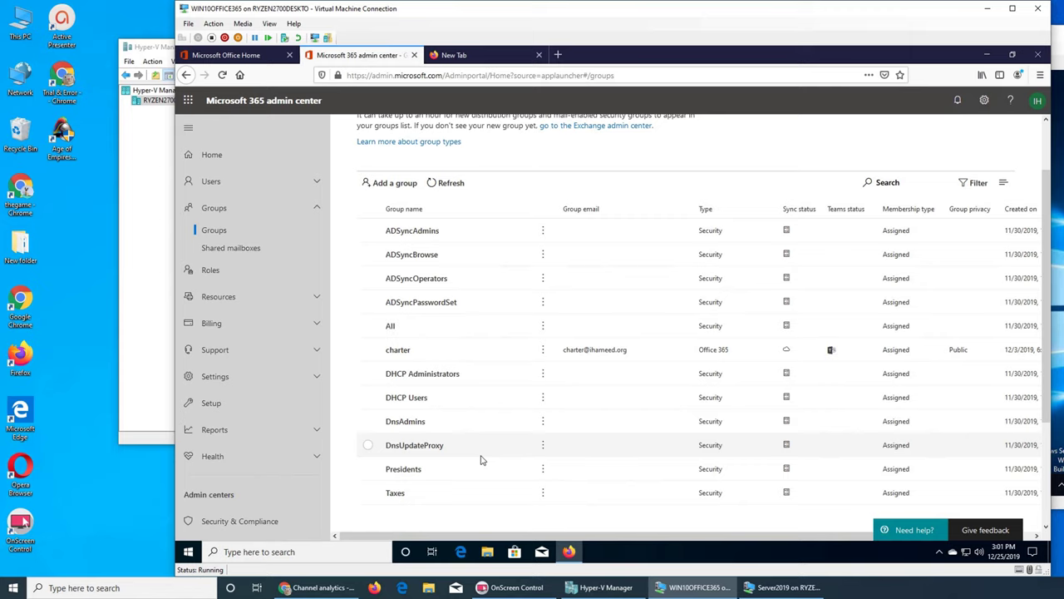
scroll(280, 432, down, 3)
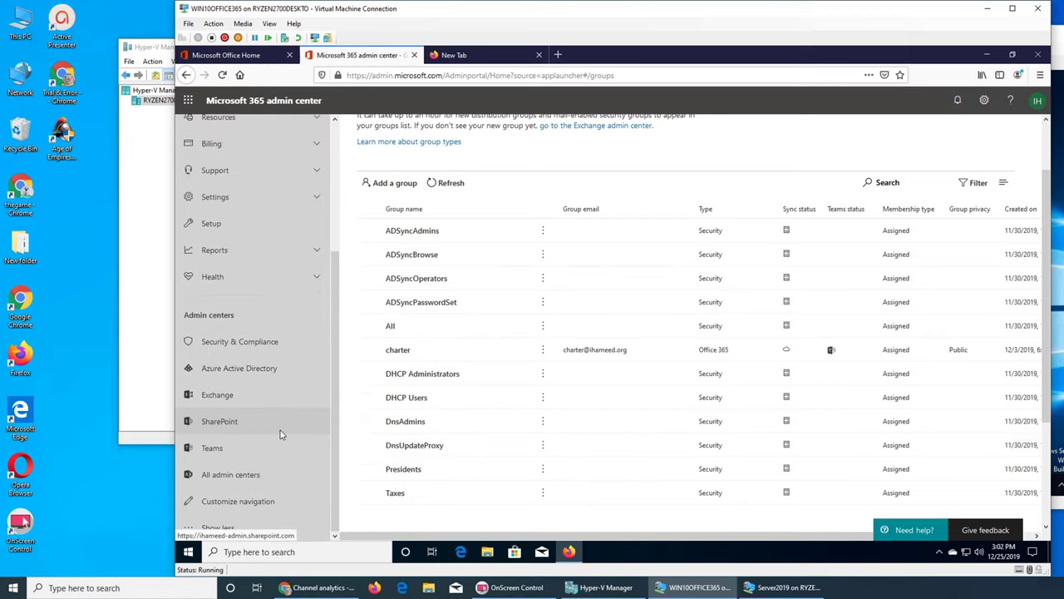
click(250, 396)
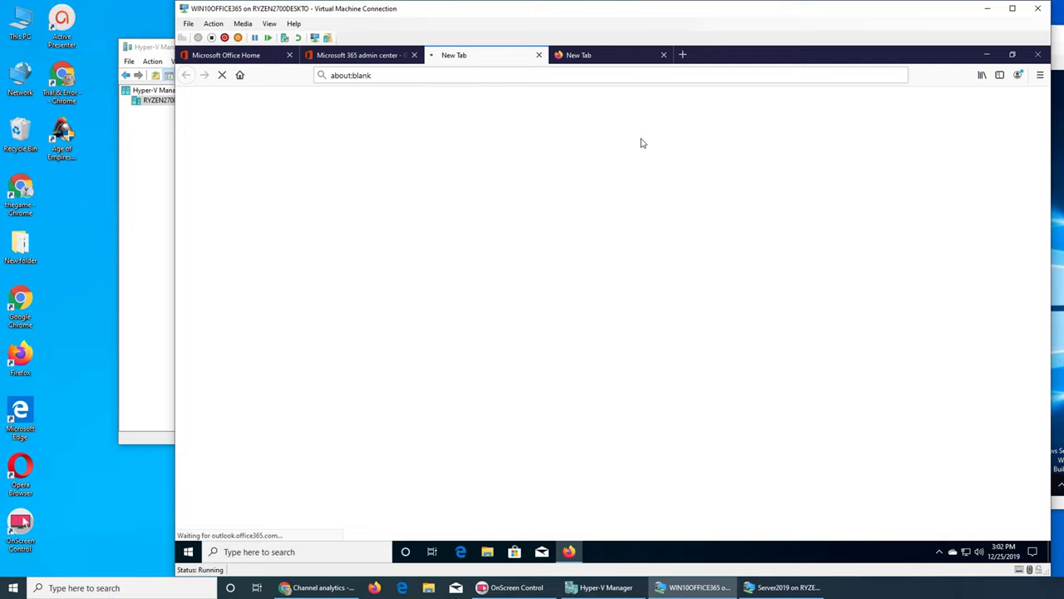
Step: Close the blank tab and open a user mailbox under recipients for editing
click(664, 55)
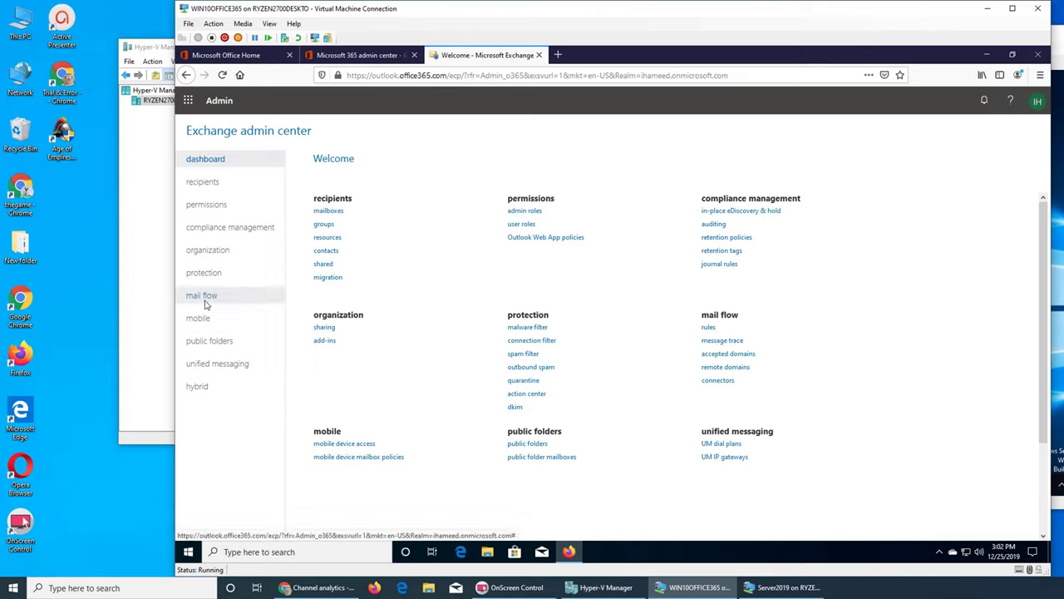
click(209, 181)
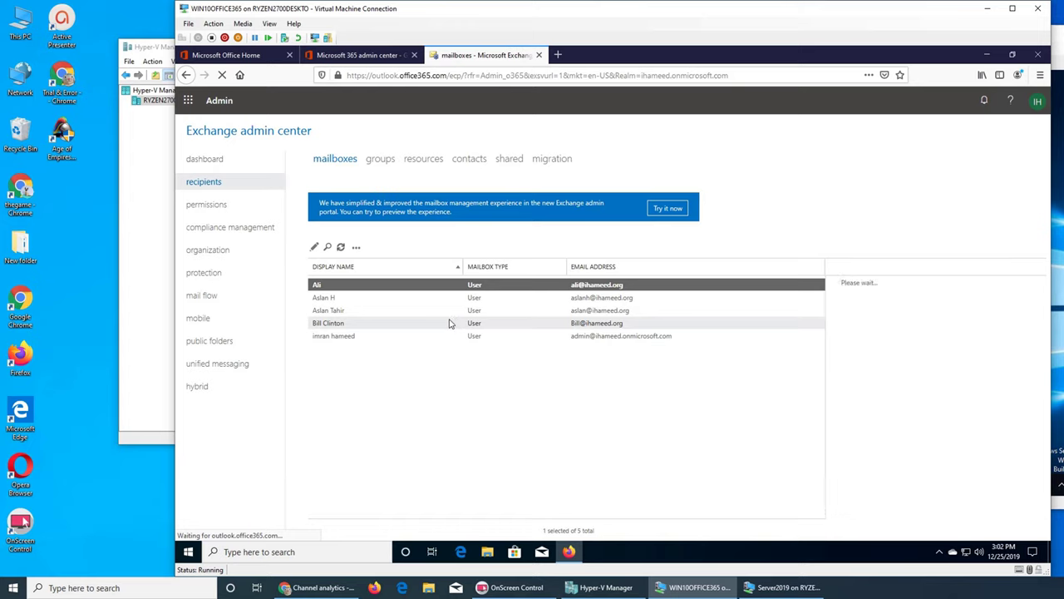
click(336, 326)
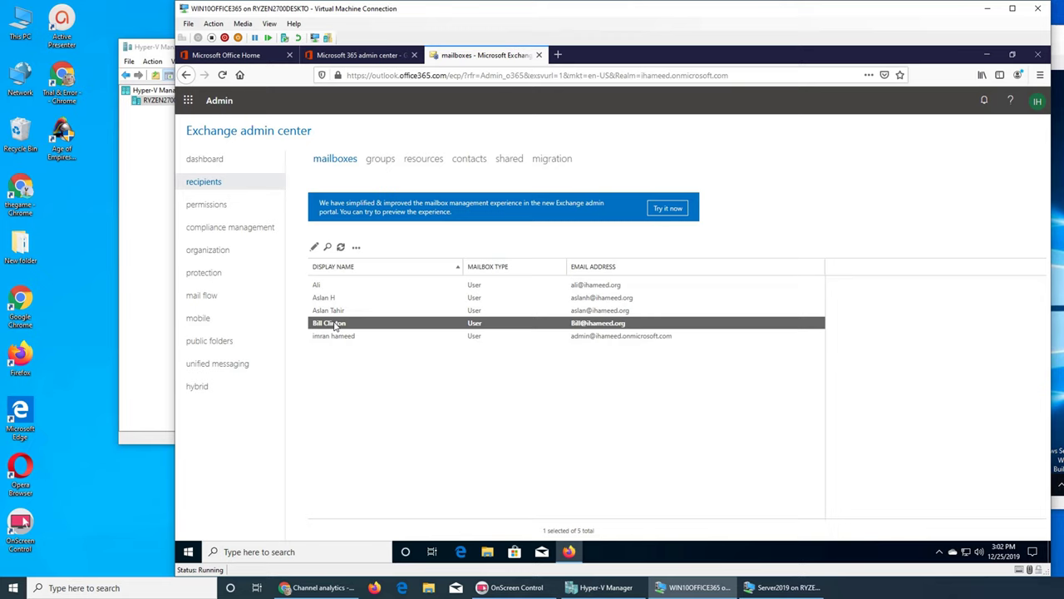
click(314, 248)
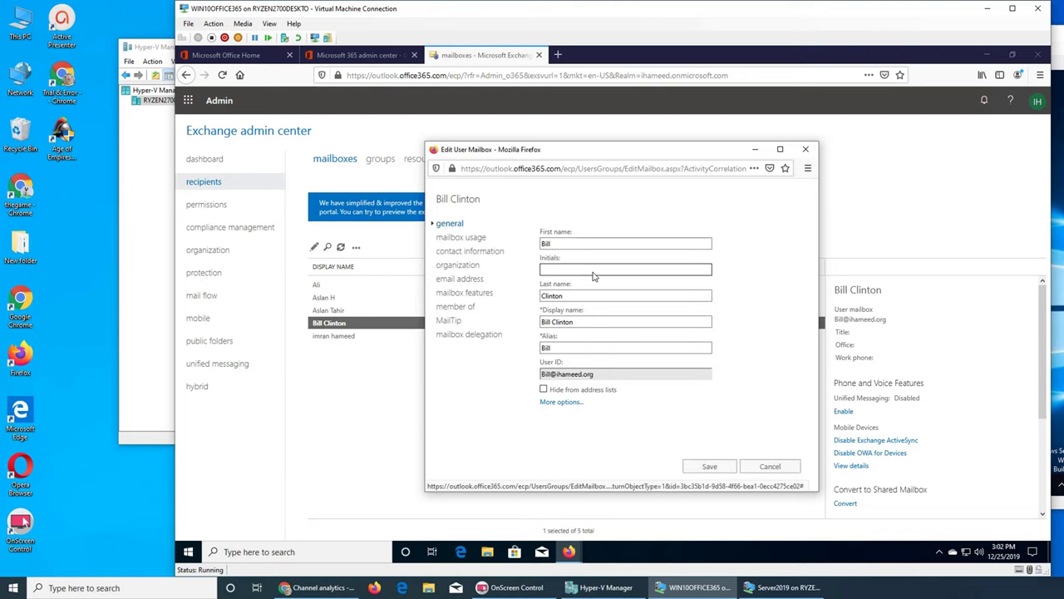
Step: Close the Edit User Mailbox window unsaved and show the groups list with charter
click(807, 151)
click(381, 164)
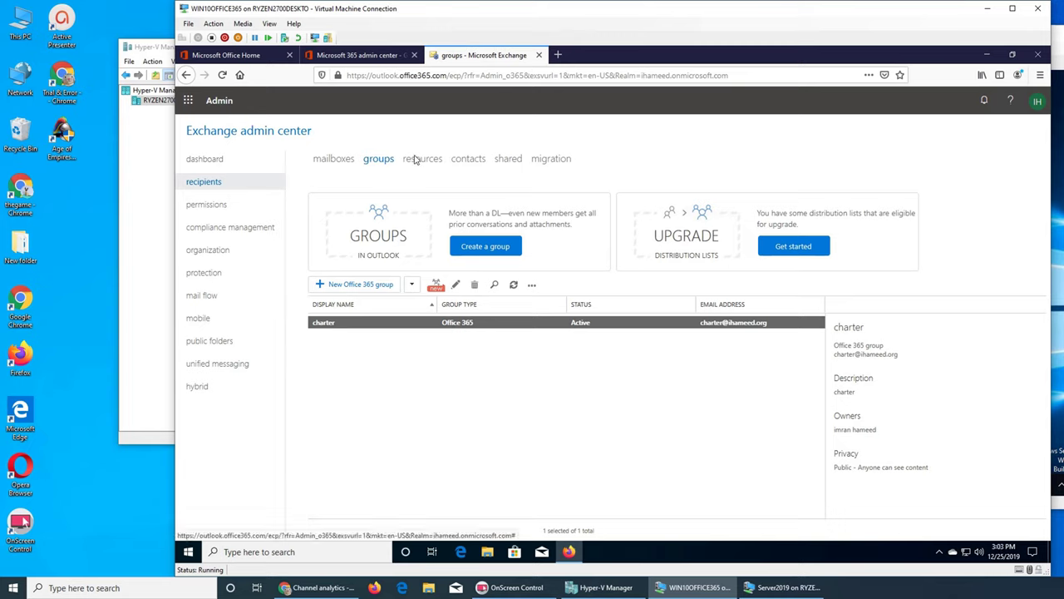
Step: Look through resources, contacts, shared and migration views, then start a new Office 365 group
click(415, 159)
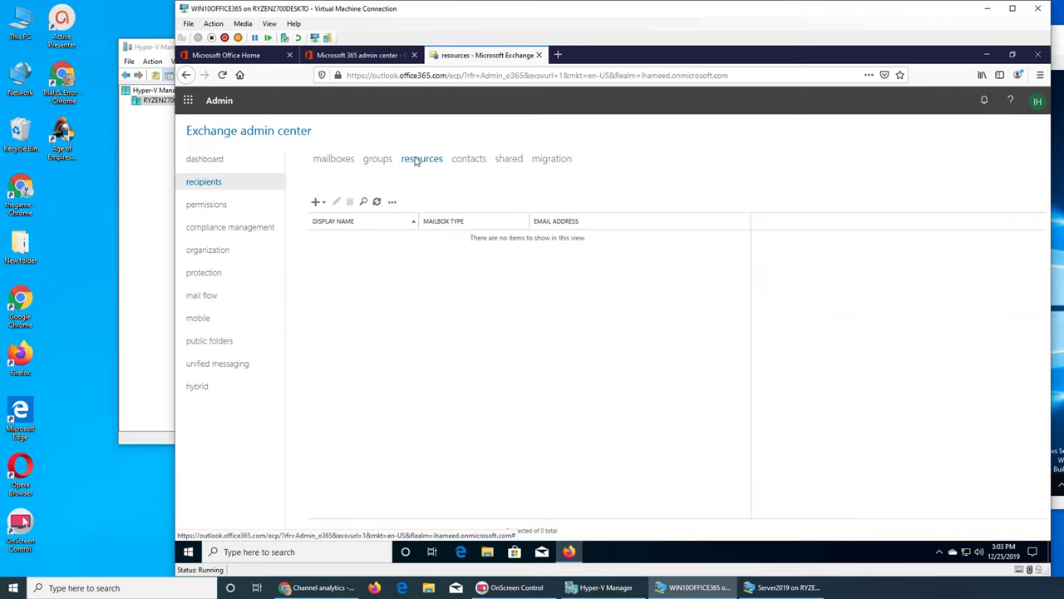
click(469, 162)
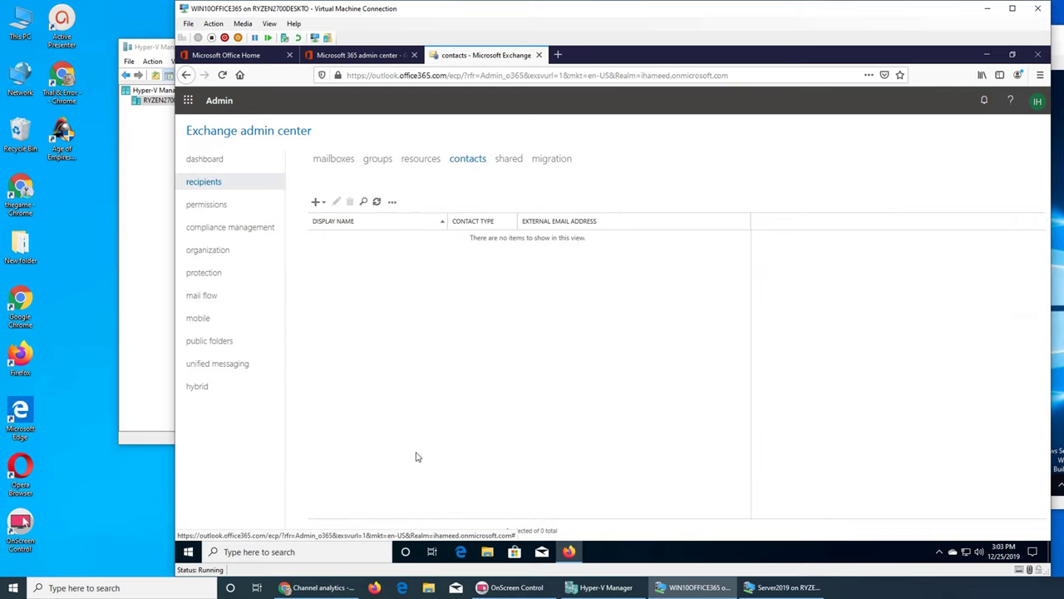
click(511, 159)
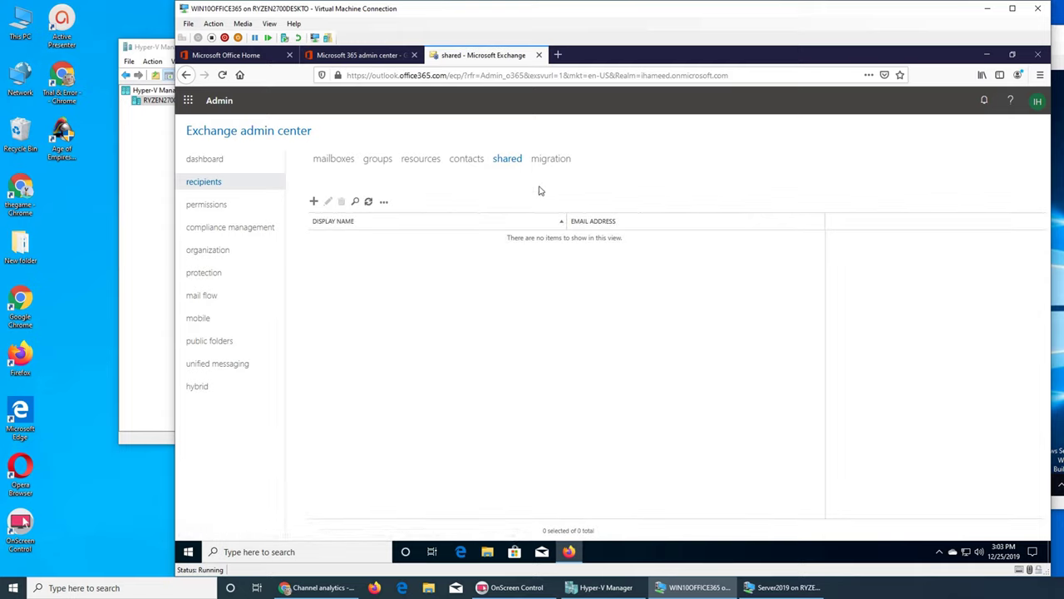
click(553, 161)
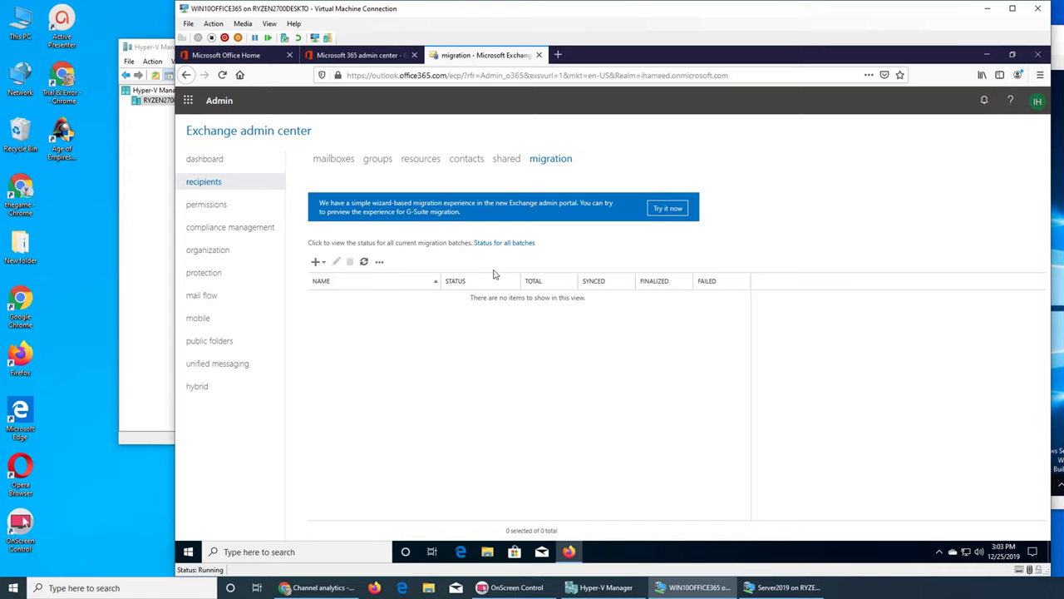
click(500, 164)
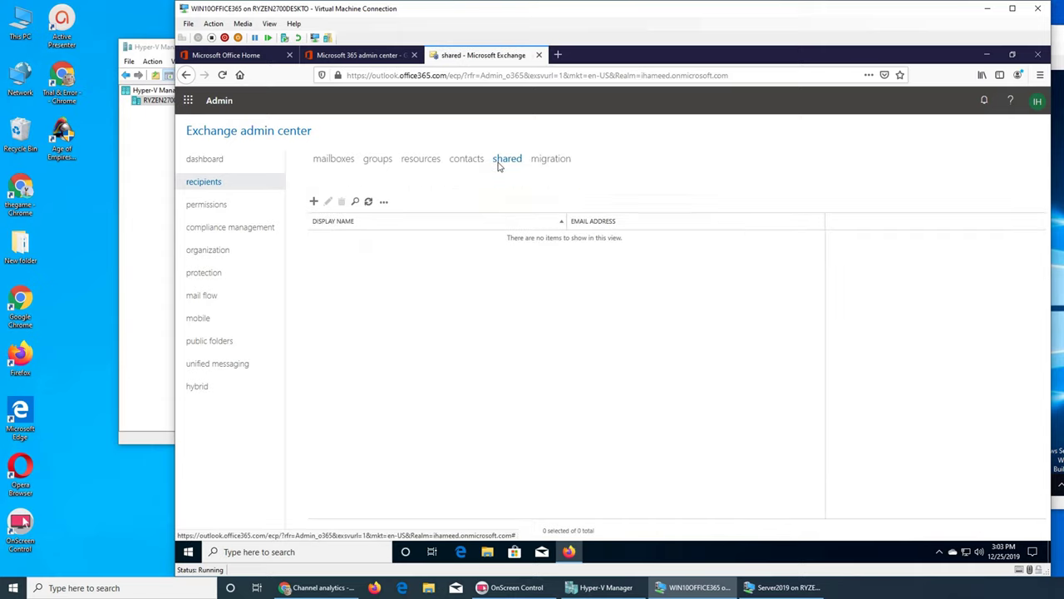
click(378, 164)
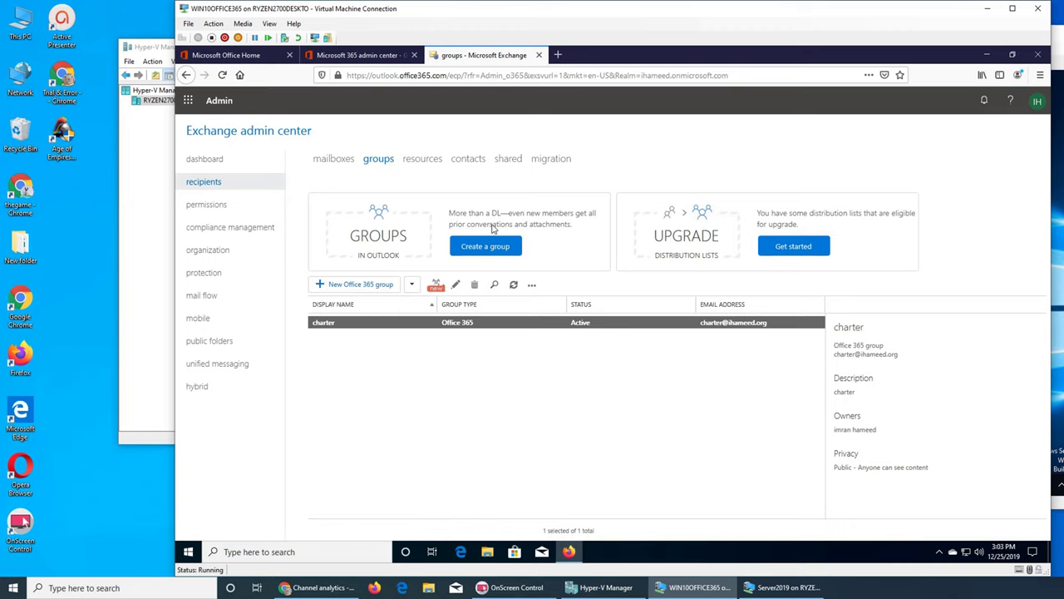
click(351, 284)
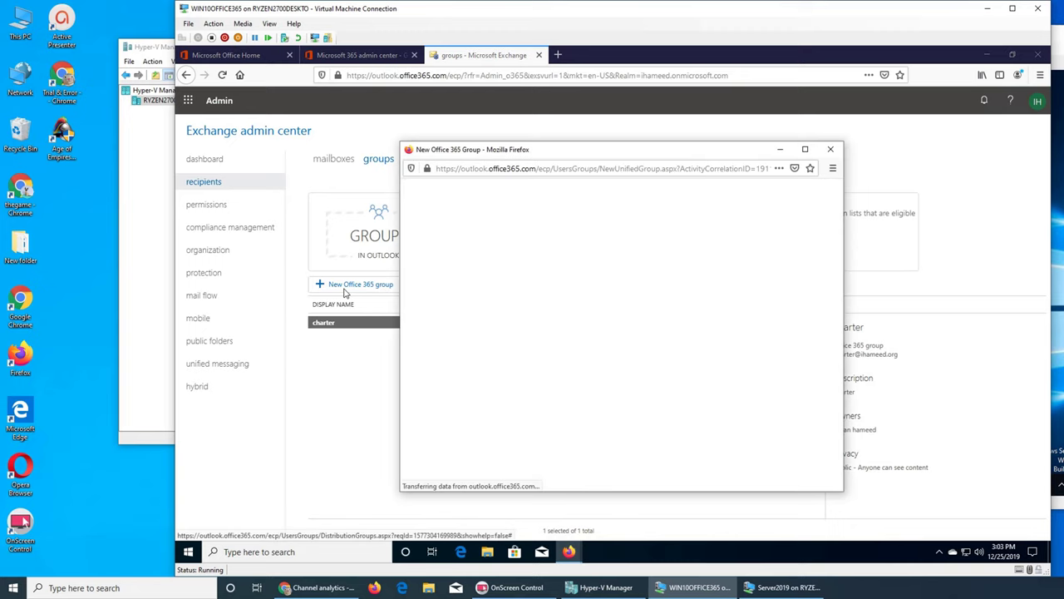
Step: Reopen the Create a group form and enter 'Sales' as the group name
click(829, 149)
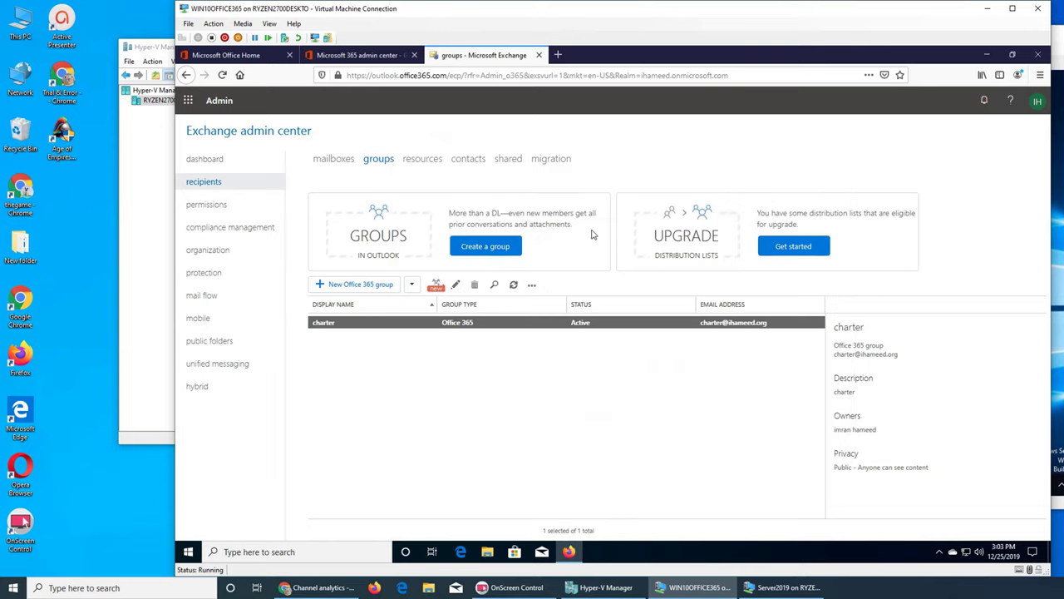
click(491, 246)
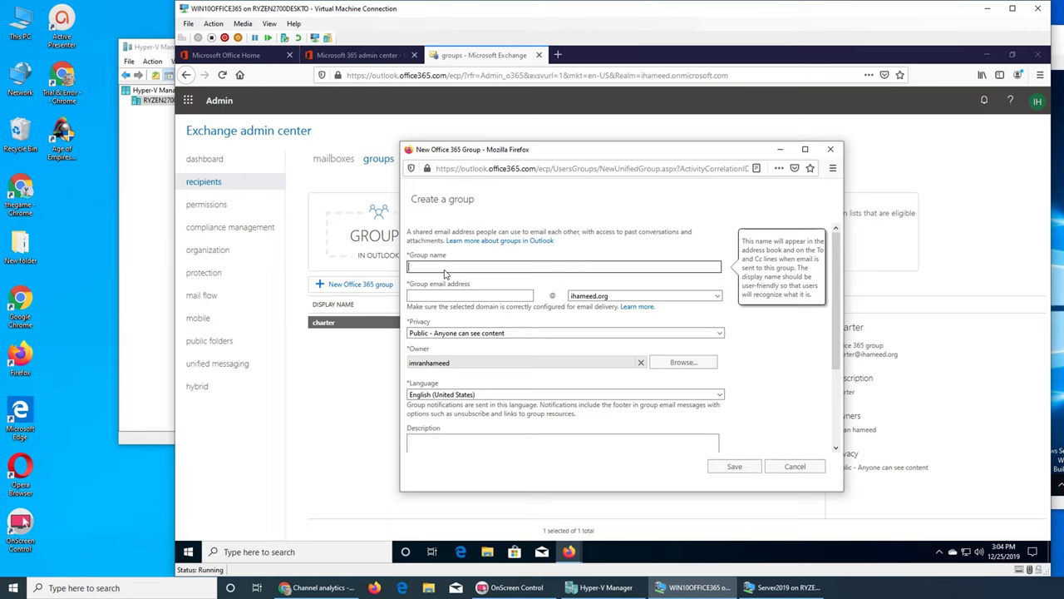
text(Sales)
key(BackSpace)
key(BackSpace)
key(BackSpace)
key(BackSpace)
text(upport)
key(BackSpace)
key(BackSpace)
key(BackSpace)
key(BackSpace)
key(BackSpace)
key(BackSpace)
key(BackSpace)
text(Sales)
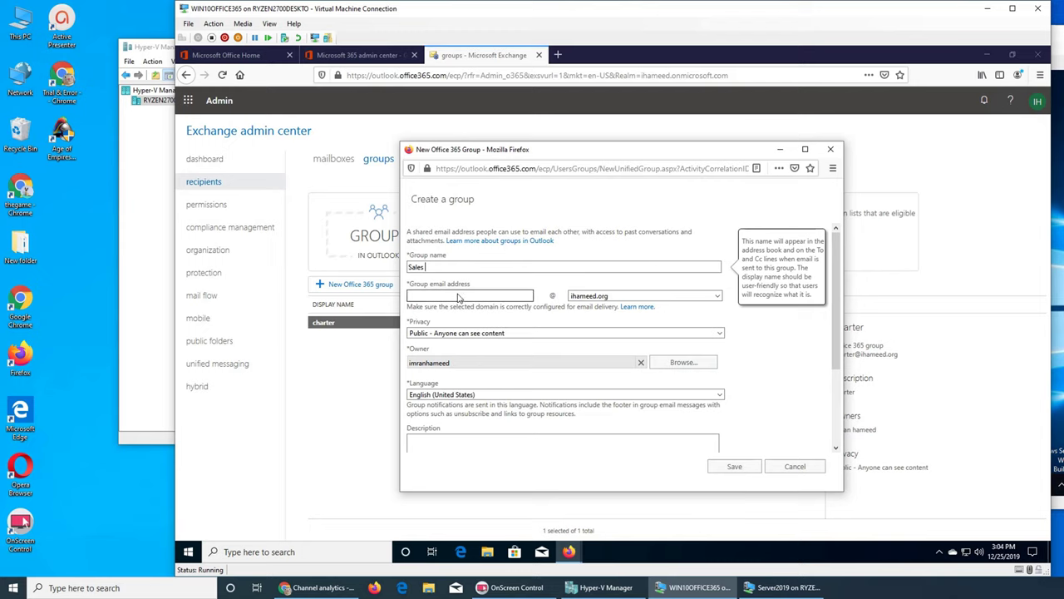
click(458, 298)
text(sales)
click(453, 268)
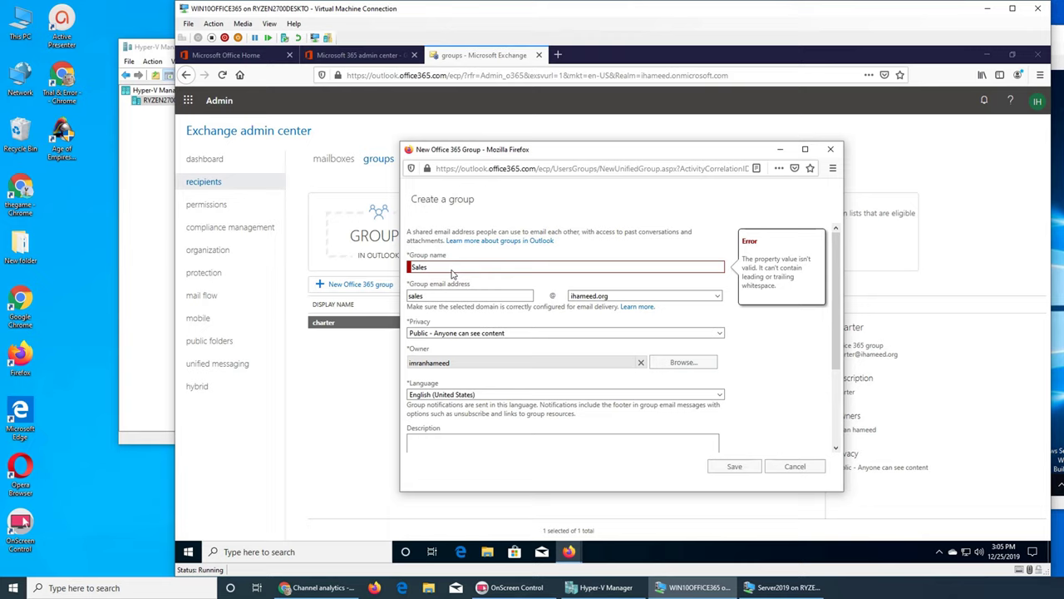
key(BackSpace)
click(456, 296)
click(484, 327)
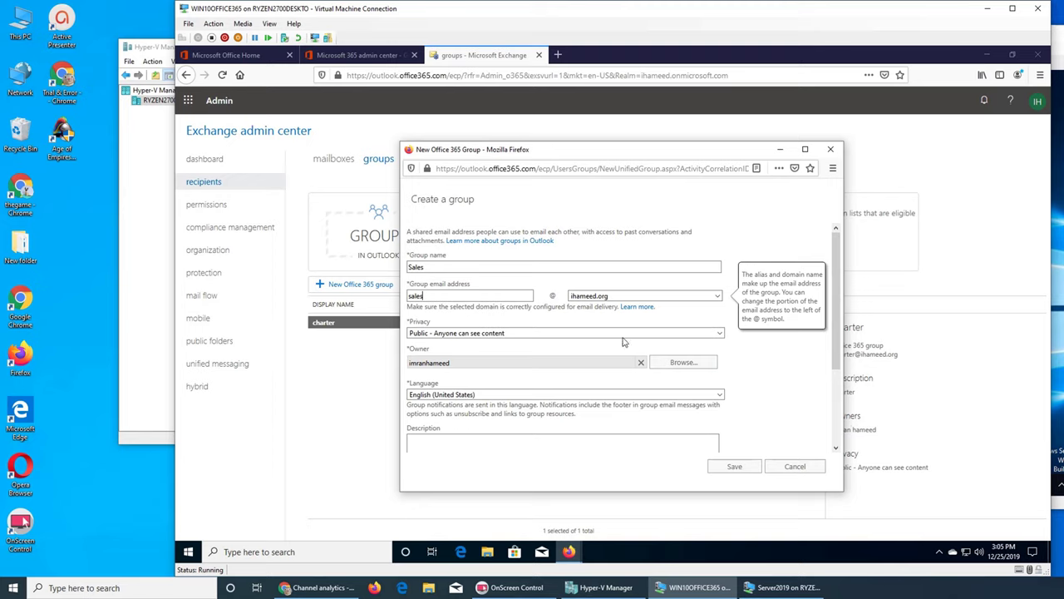
click(421, 300)
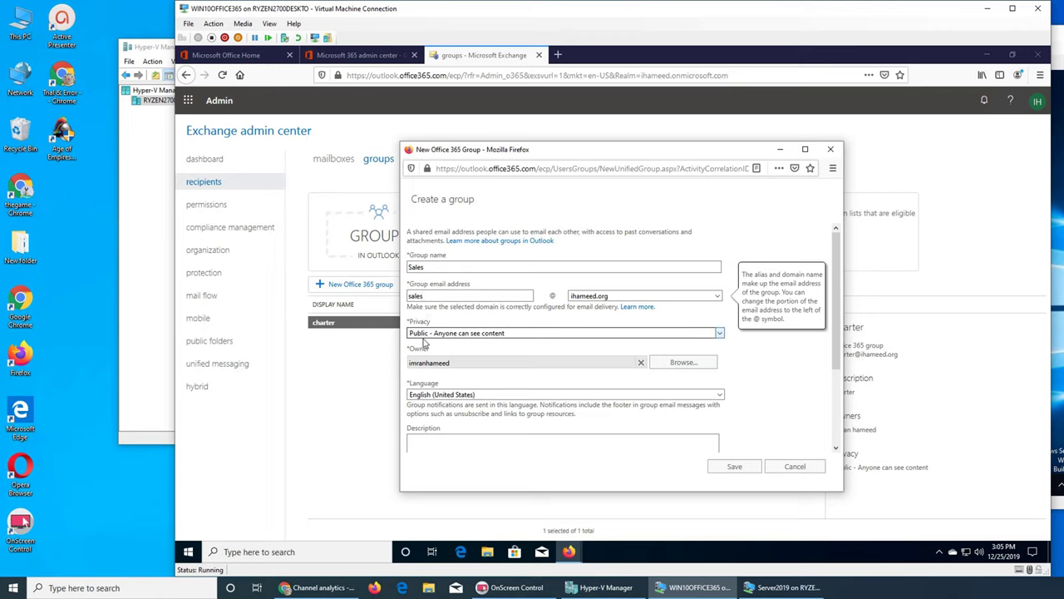
click(421, 335)
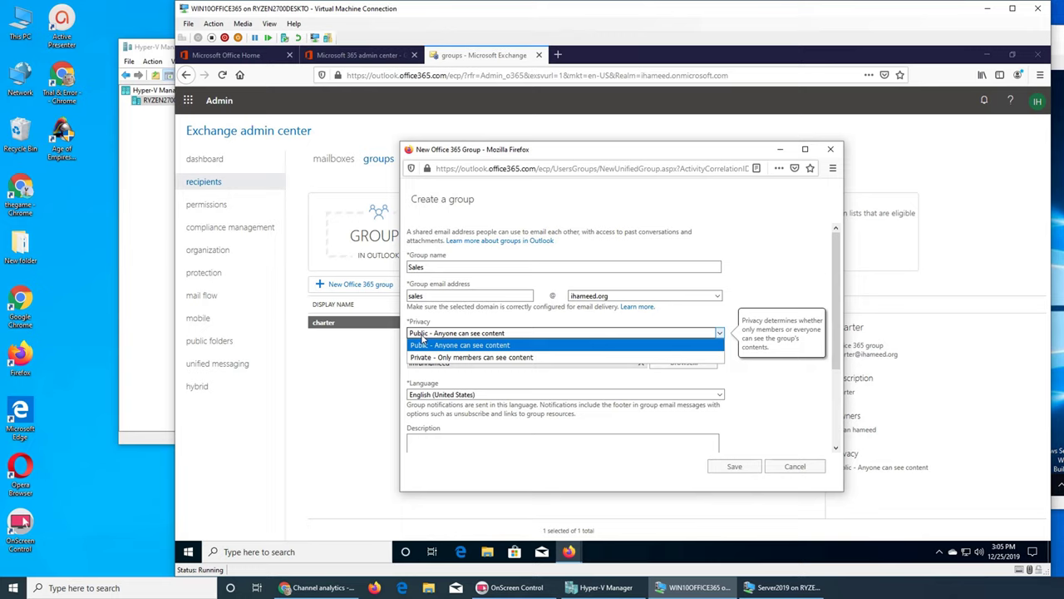
click(484, 329)
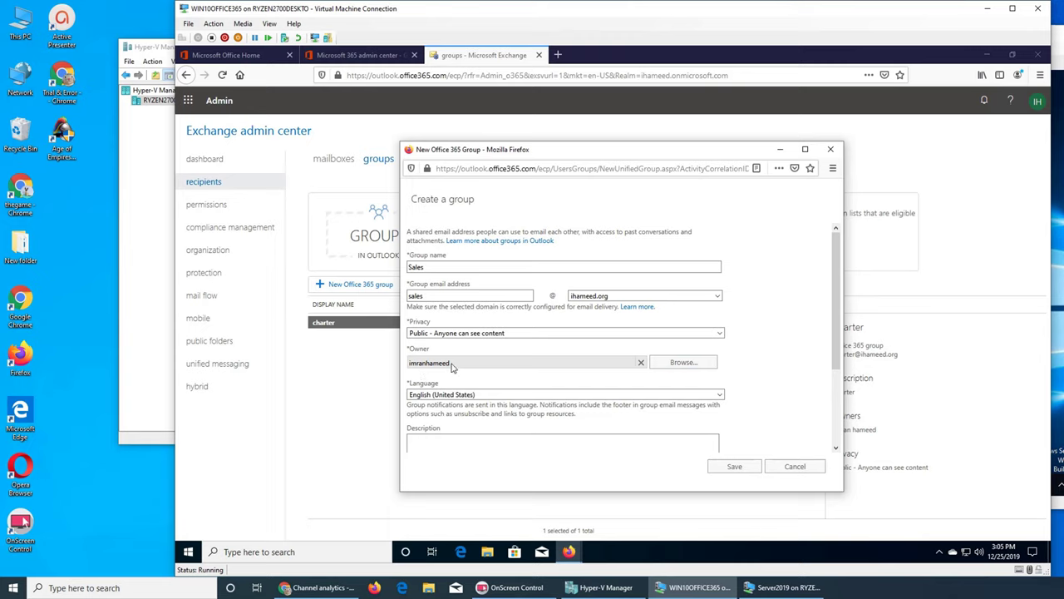
Step: Pick the group owner from the directory and enter description 'Sales Department - inbound'
click(687, 364)
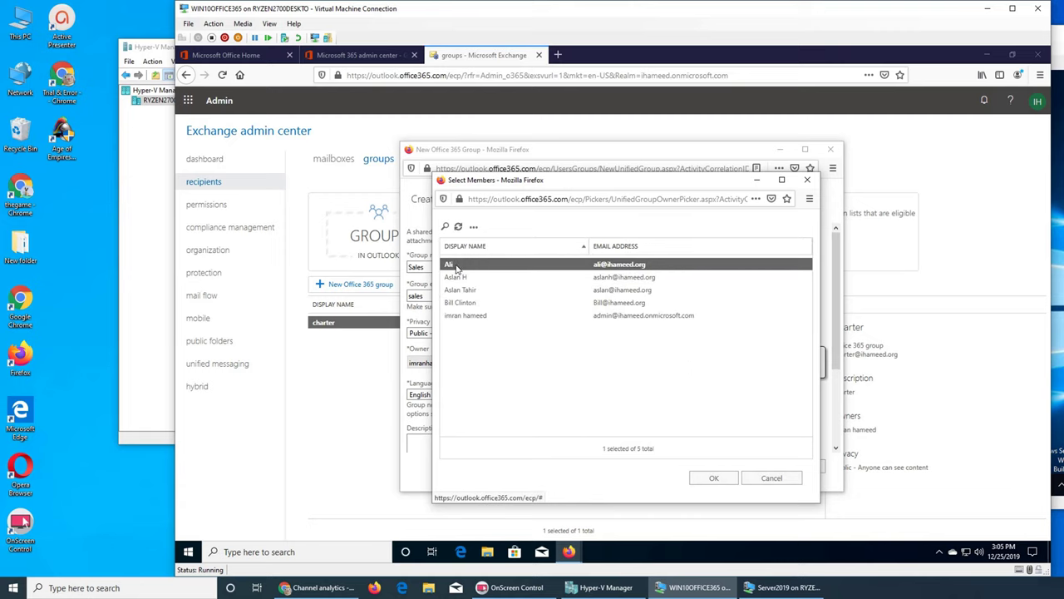
click(713, 477)
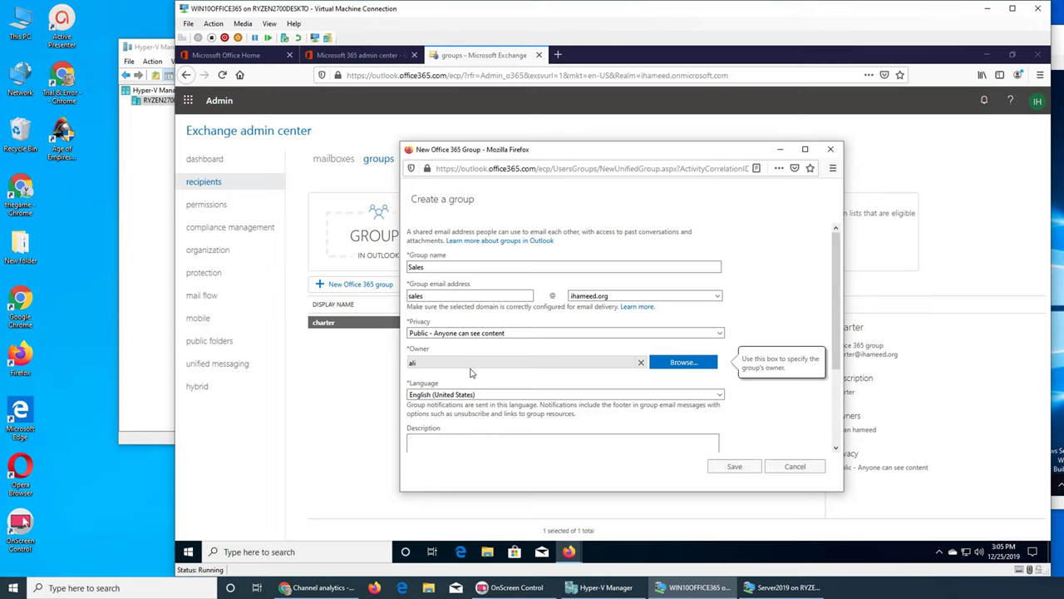
click(489, 455)
text(Sa)
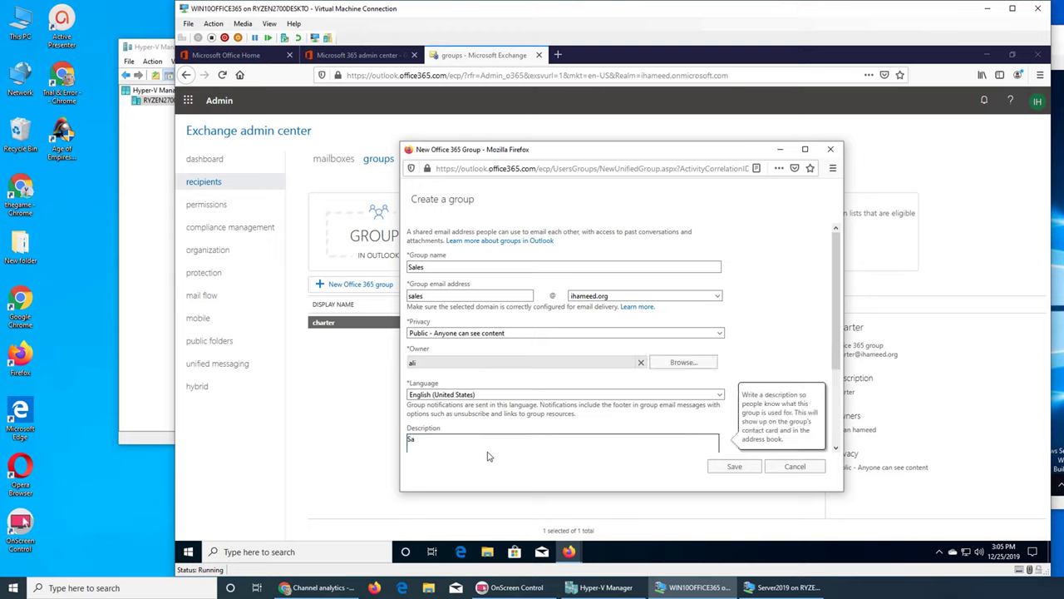
text(les Department - inboudn)
key(BackSpace)
key(BackSpace)
text(nd)
Step: Save the Sales group in the Create a group dialog
click(747, 468)
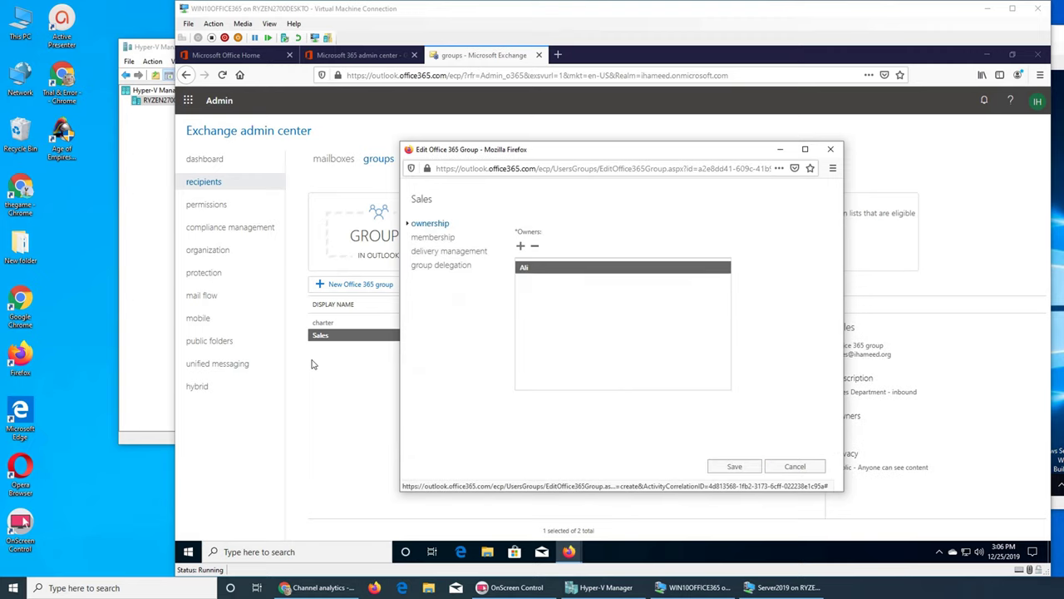
Step: Check the Sales group's owners and membership pages, cancelling an extra owner pick
click(429, 238)
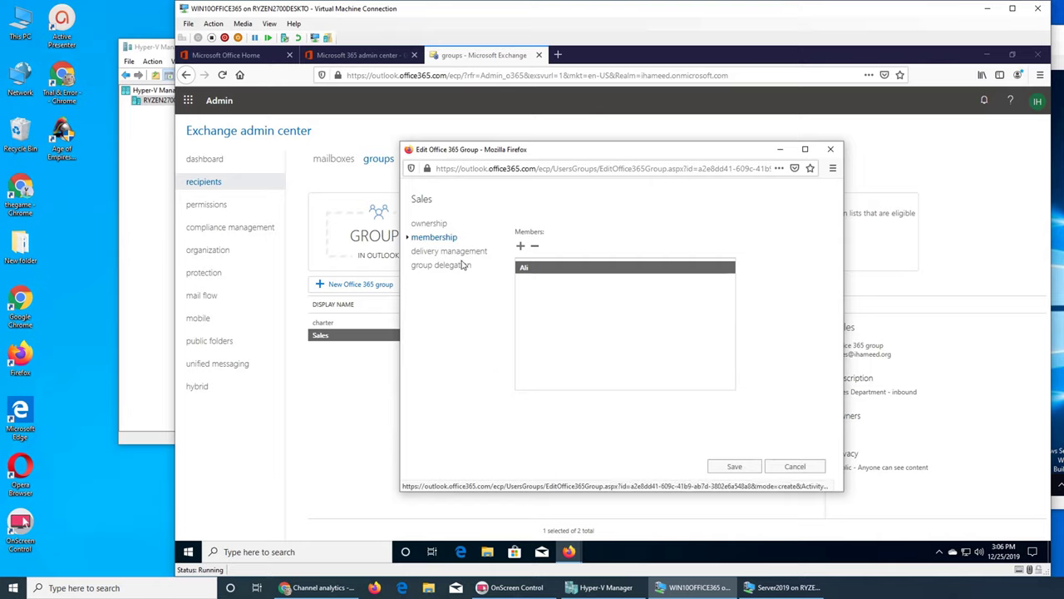
click(446, 226)
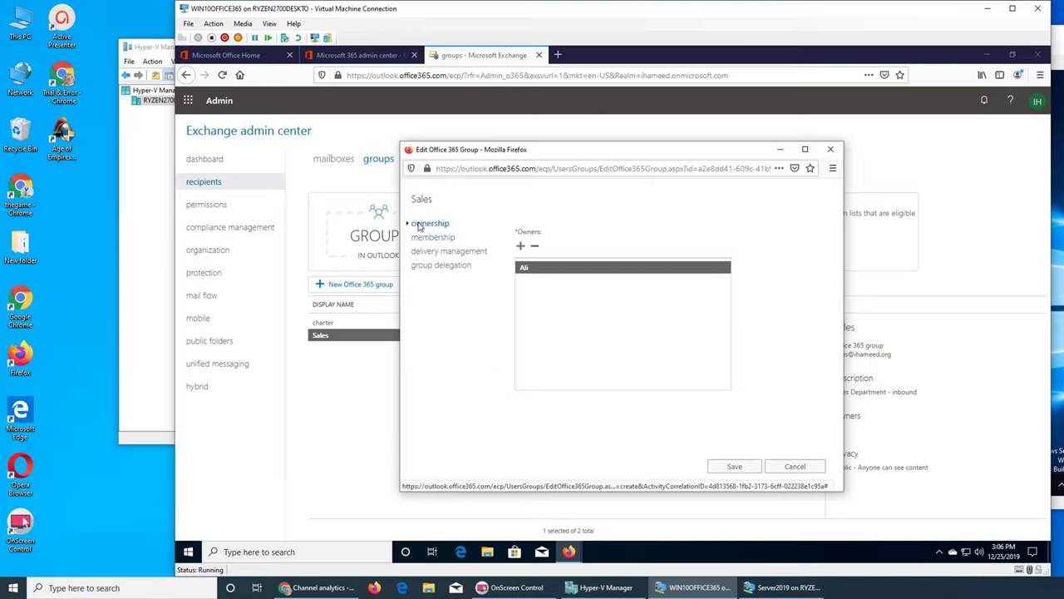
click(519, 246)
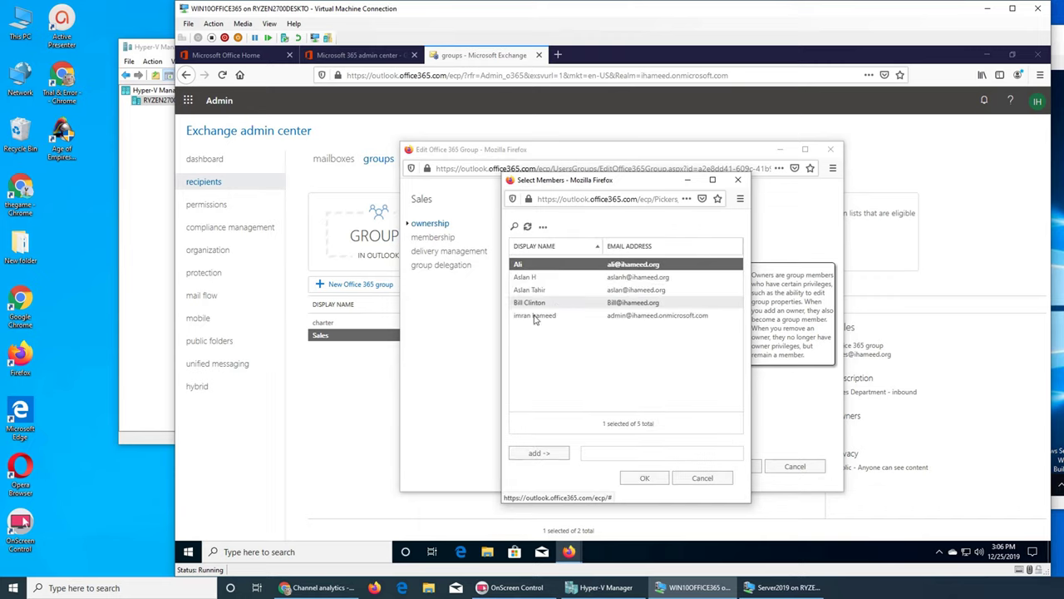
click(702, 478)
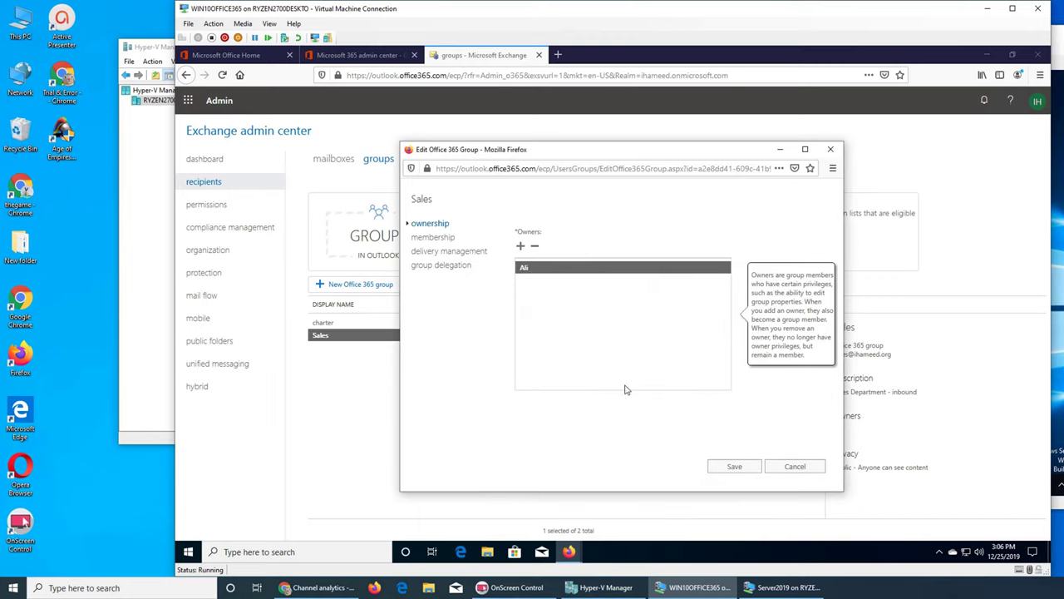
click(433, 237)
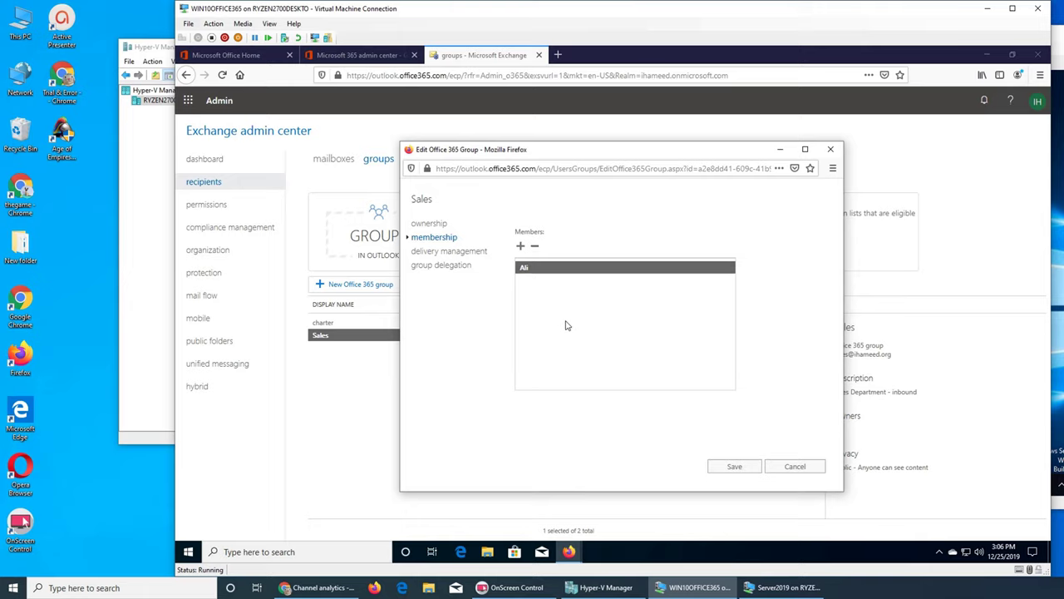
Step: Add the other four directory users as Sales members, making five, and recheck owners
click(520, 246)
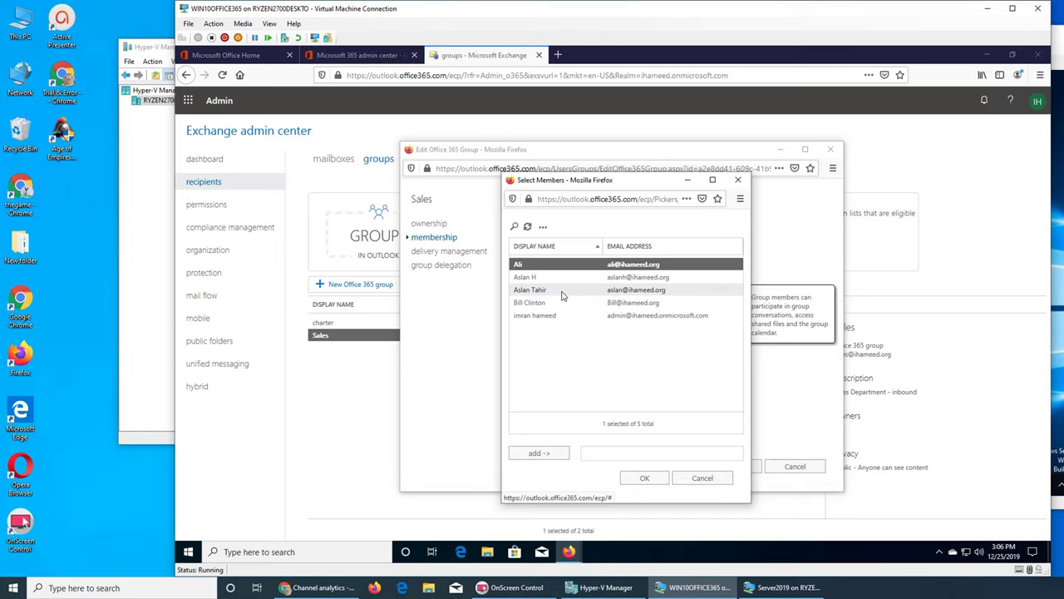
click(540, 280)
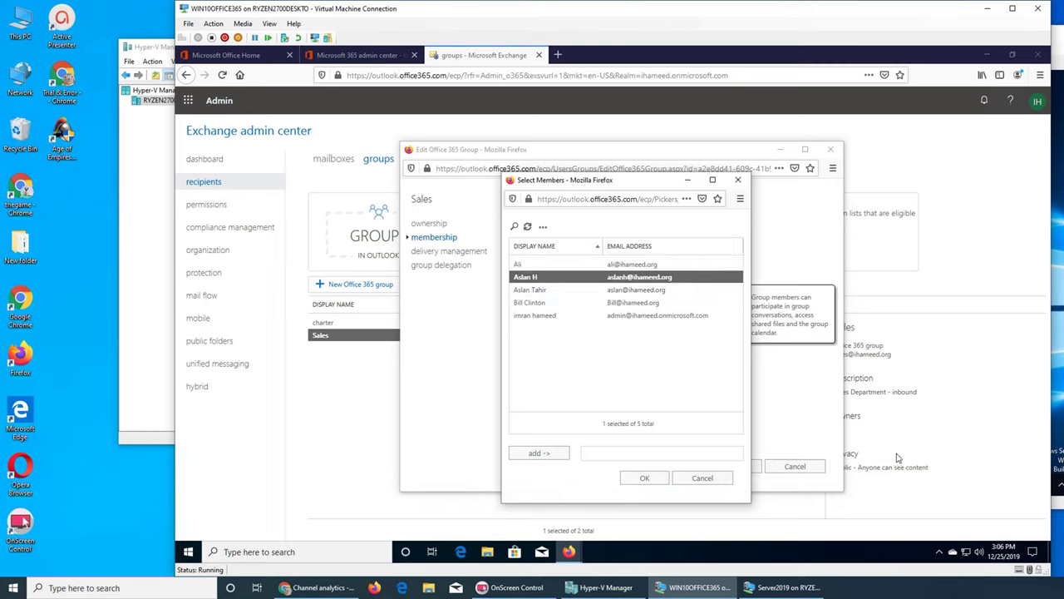
key(shift+Down)
key(shift+Down)
key(shift+Down)
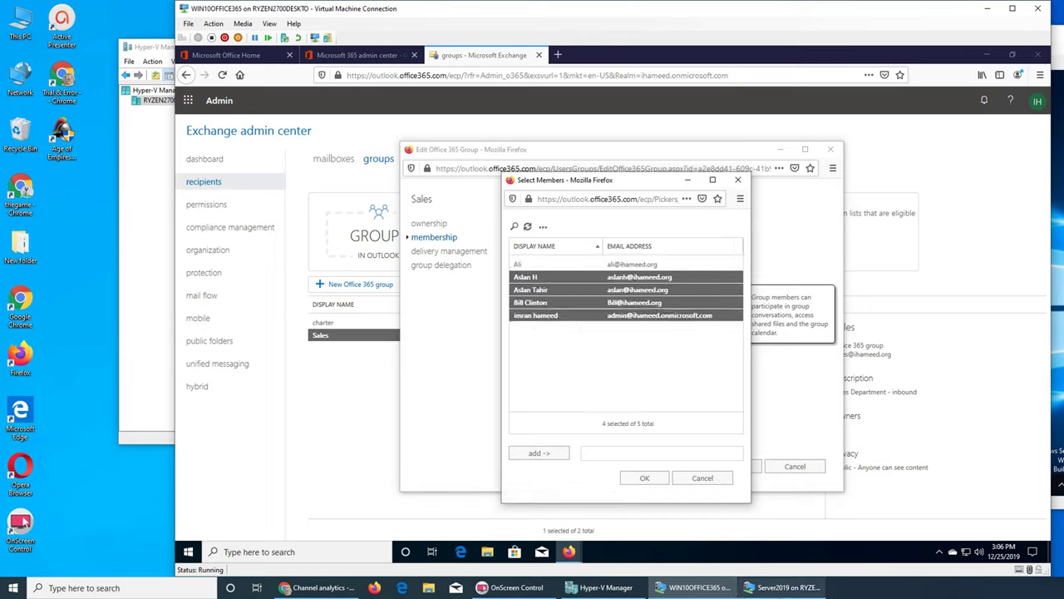
click(547, 454)
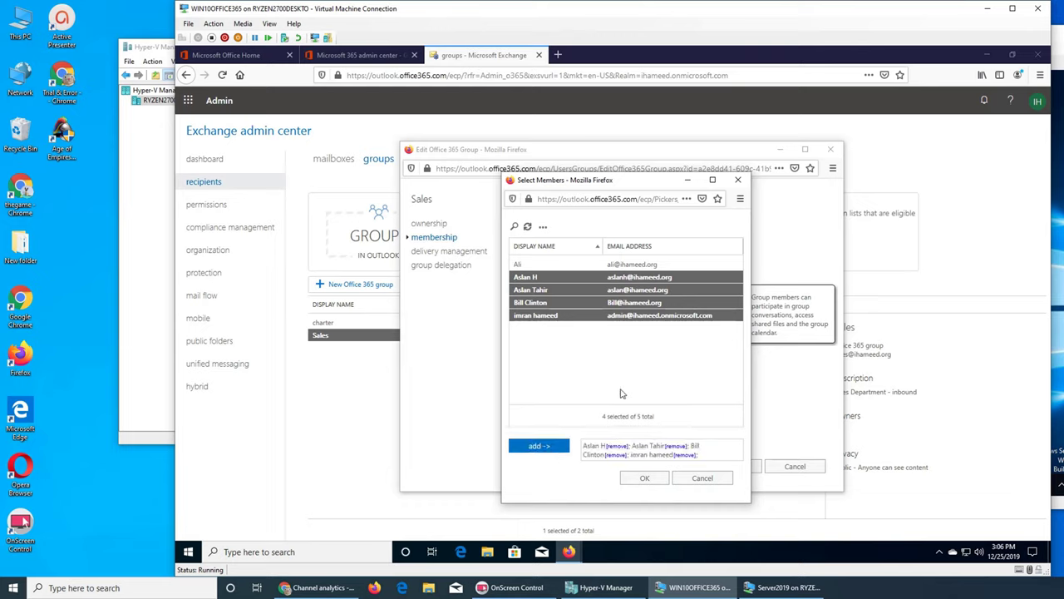
click(645, 477)
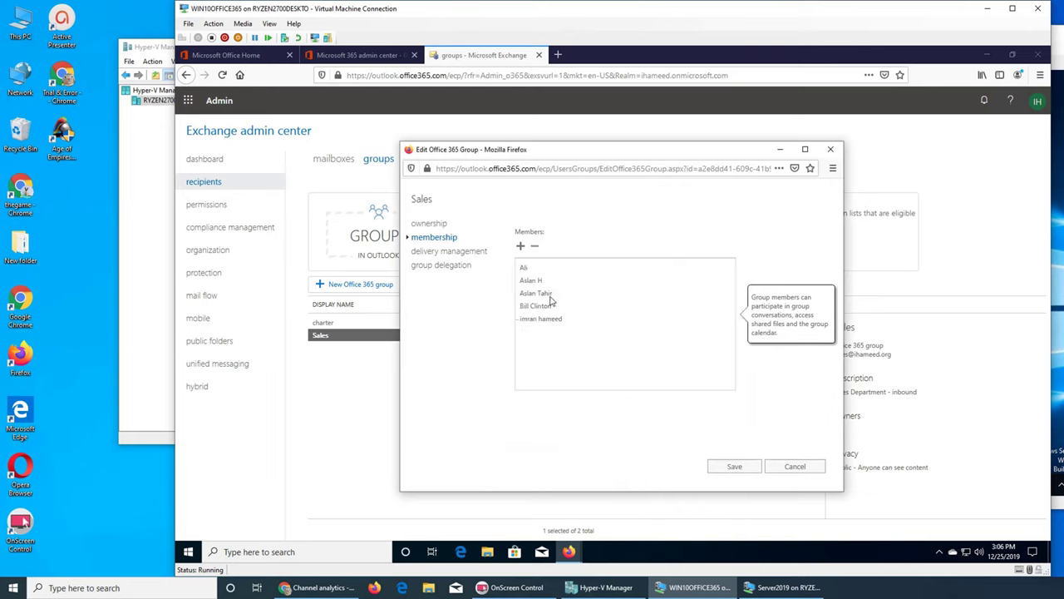
click(426, 224)
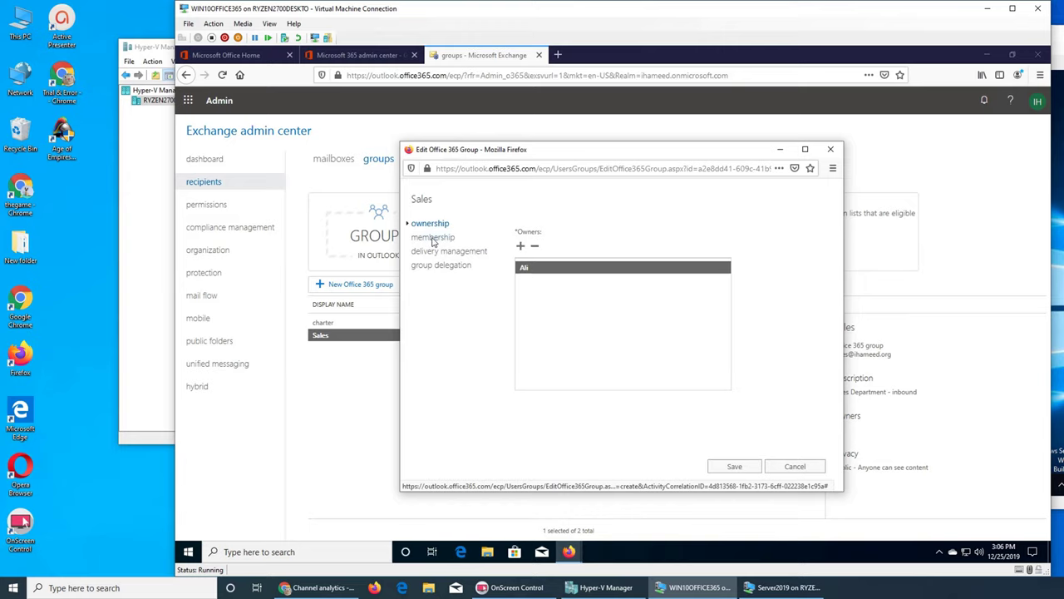
click(433, 236)
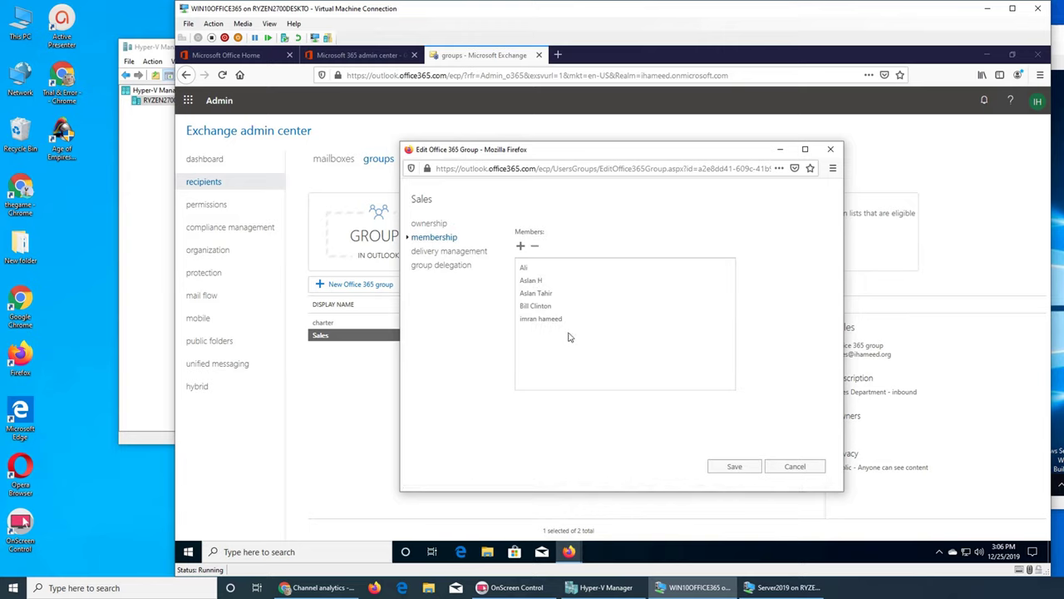
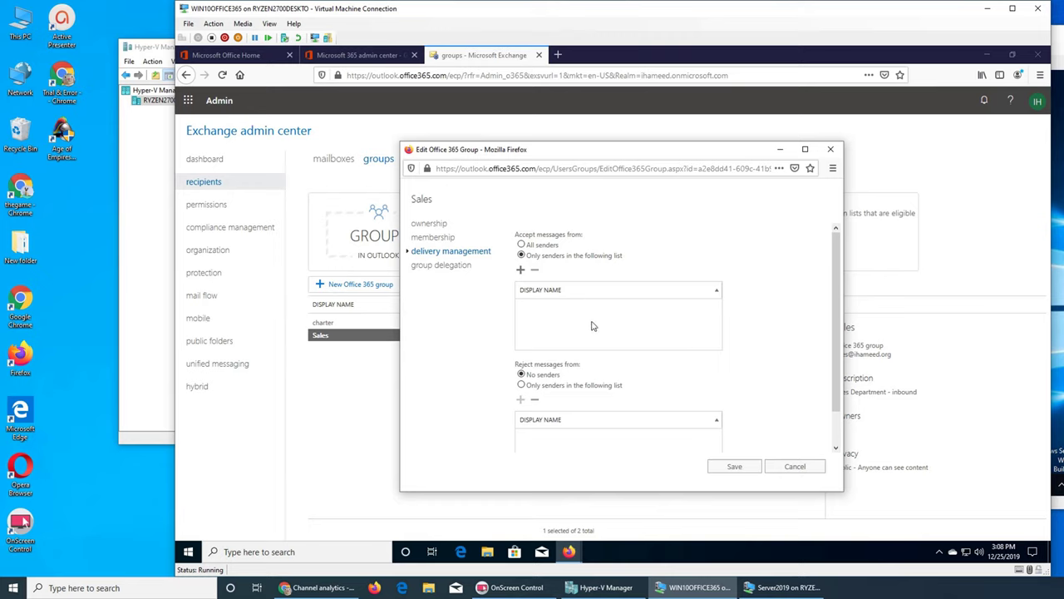
Step: Open the allowed-senders picker for the Sales group and close it without adding anyone
click(522, 271)
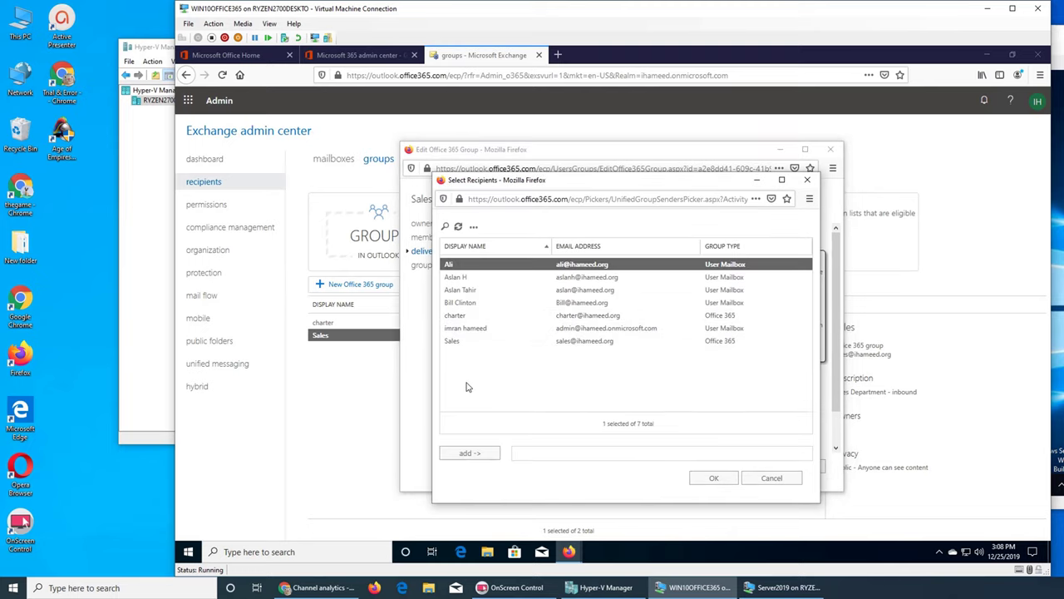
click(772, 479)
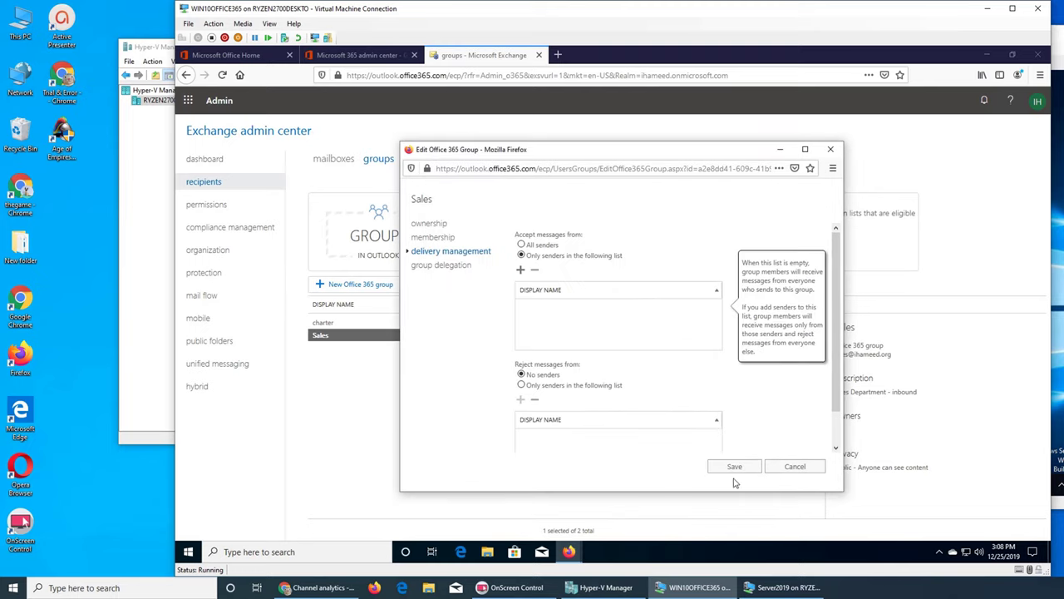
click(529, 377)
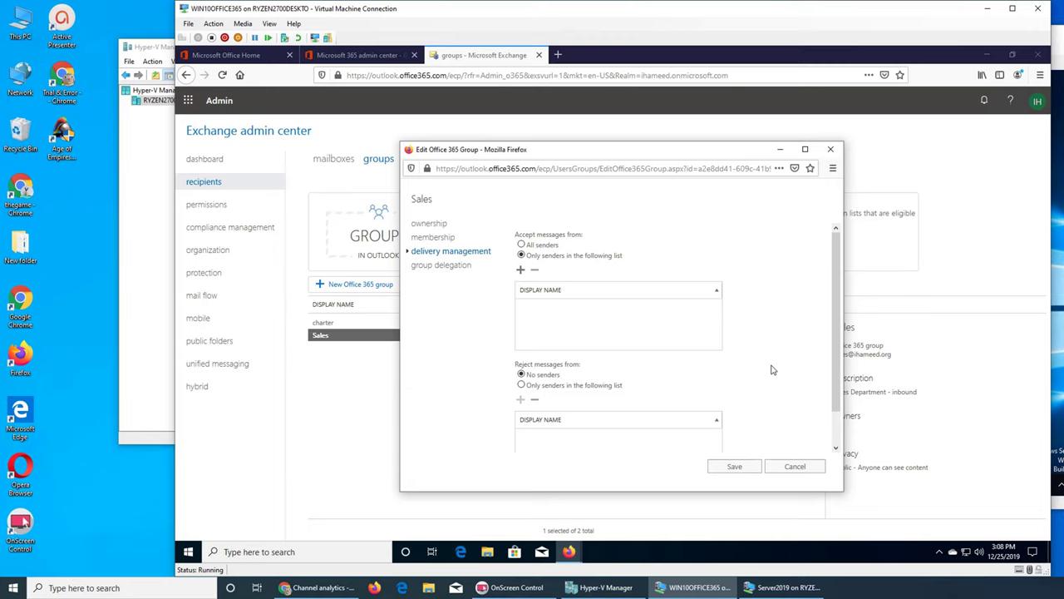
Step: Set Reject messages from to 'Only senders in the following list', leaving the list empty
click(548, 387)
click(521, 400)
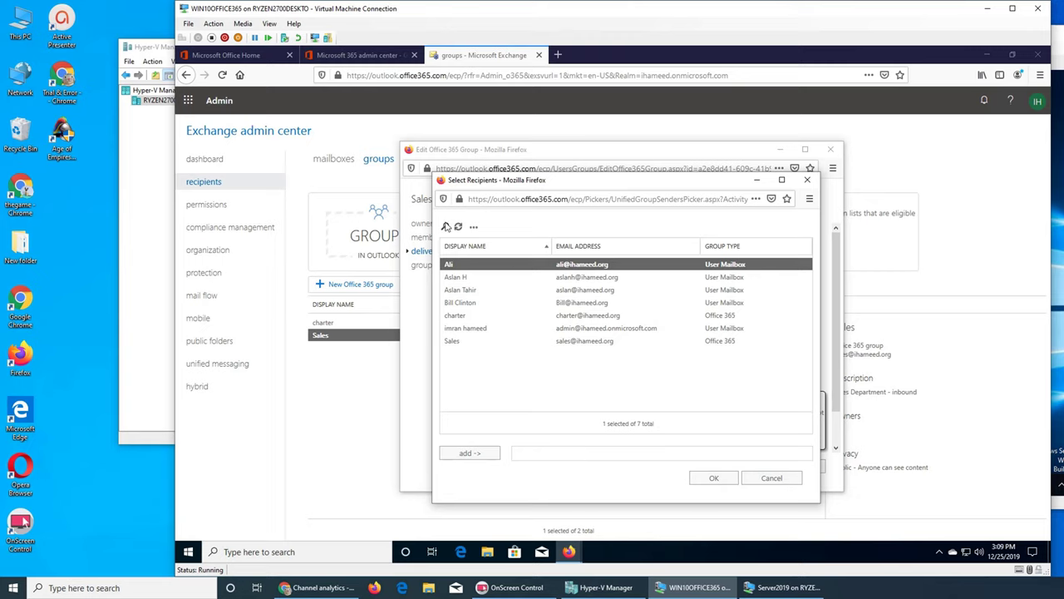
click(804, 181)
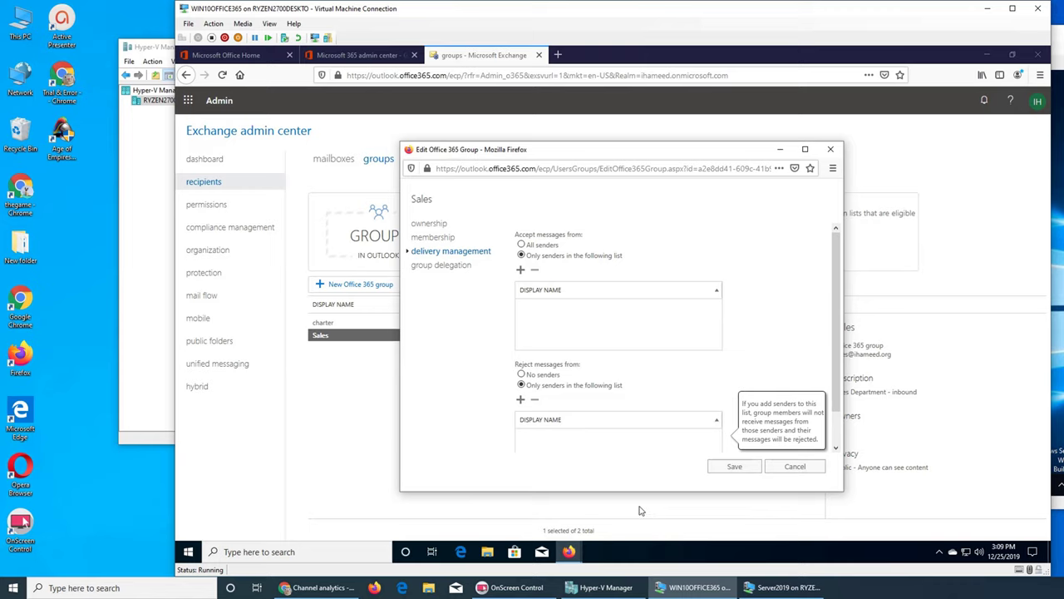
Step: Check the Sales group's Send on Behalf delegates without adding anyone, then cancel the edit dialog
click(447, 265)
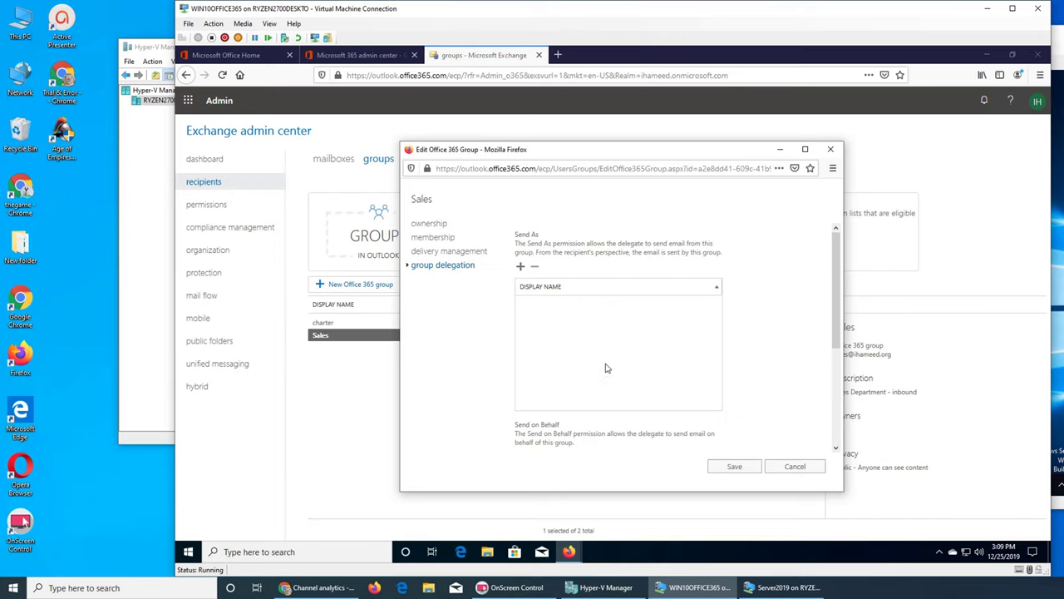
click(521, 266)
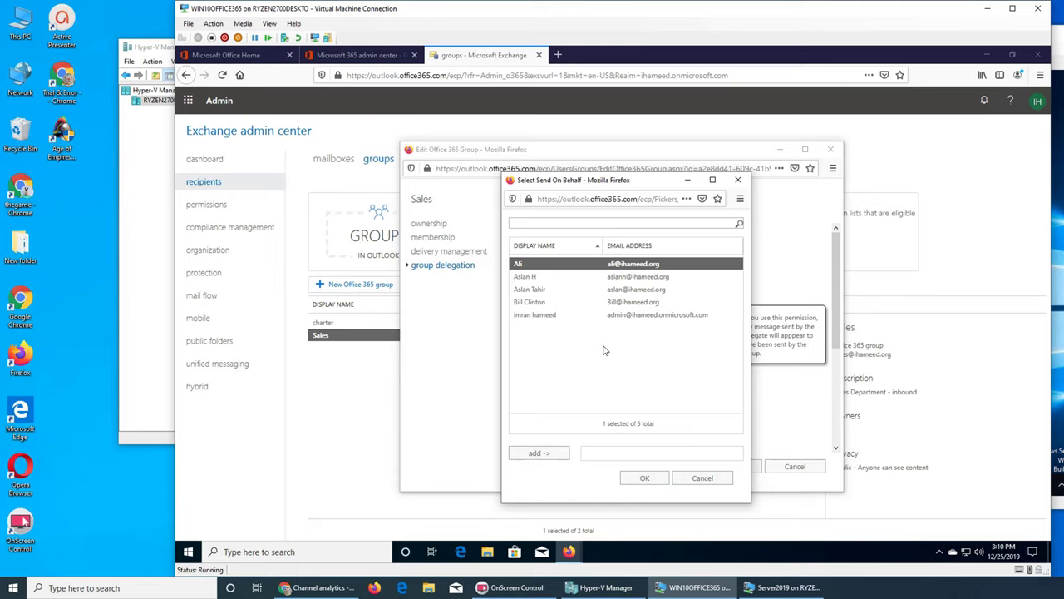
click(737, 181)
click(794, 466)
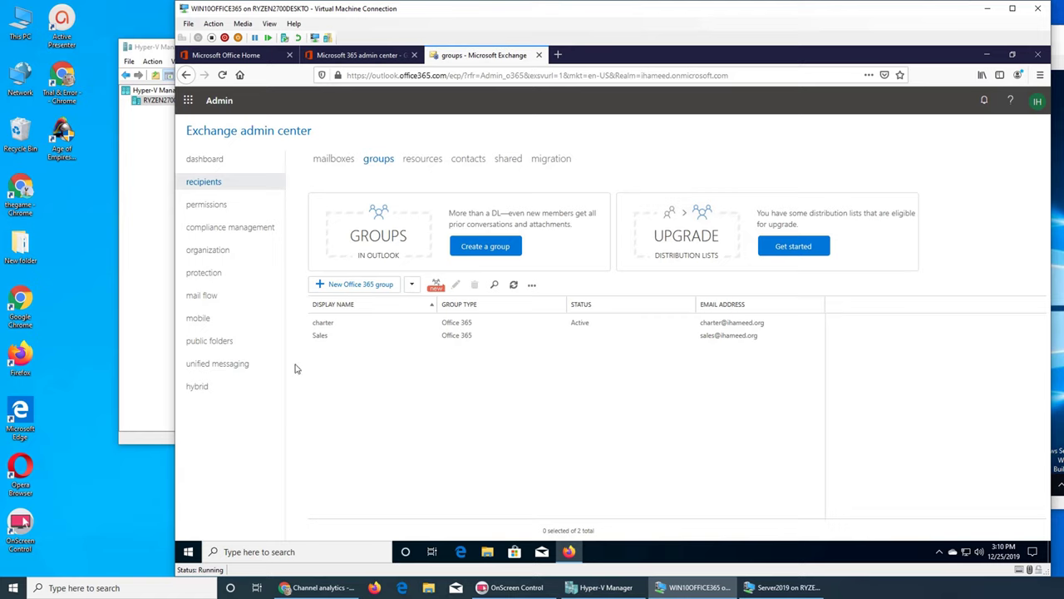
click(323, 335)
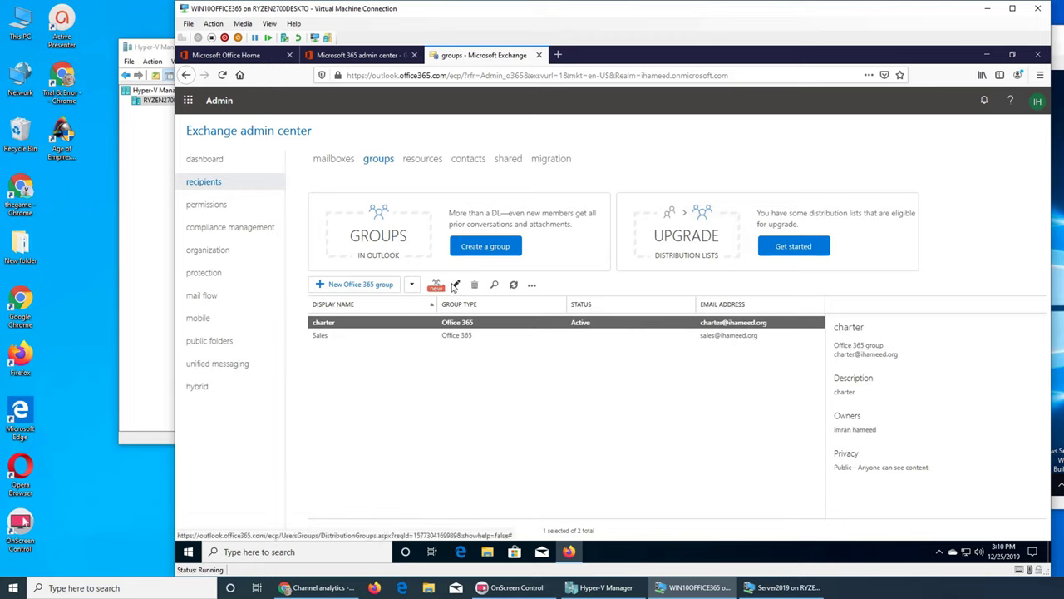
click(329, 335)
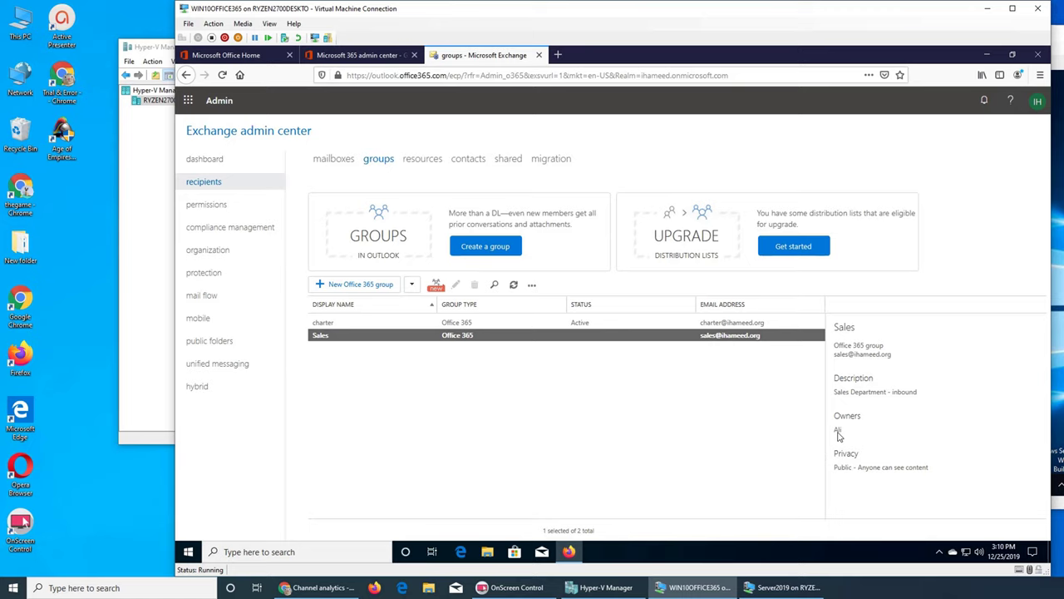
click(343, 323)
click(455, 285)
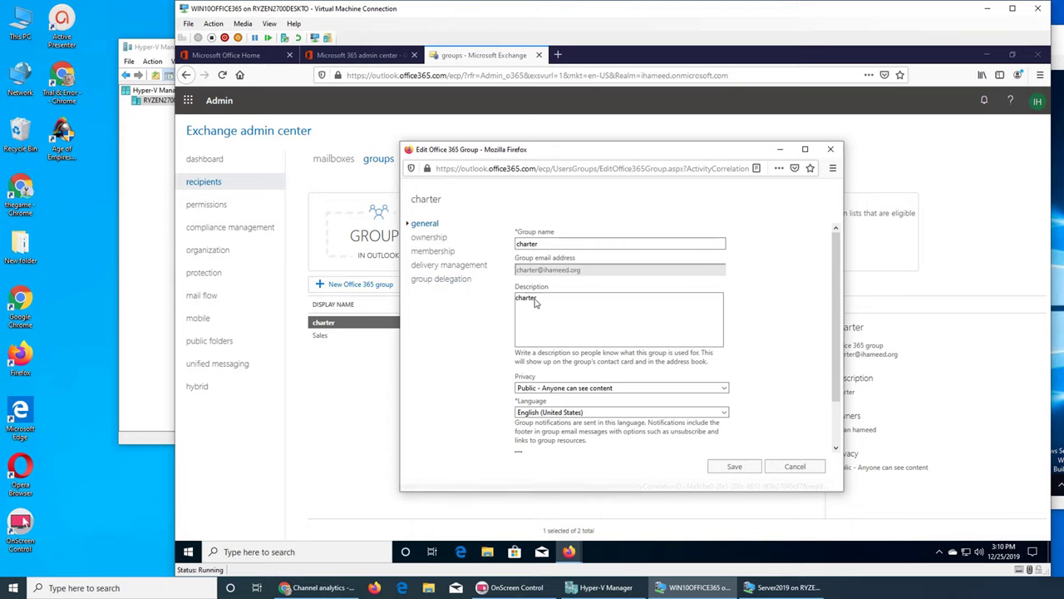
click(428, 239)
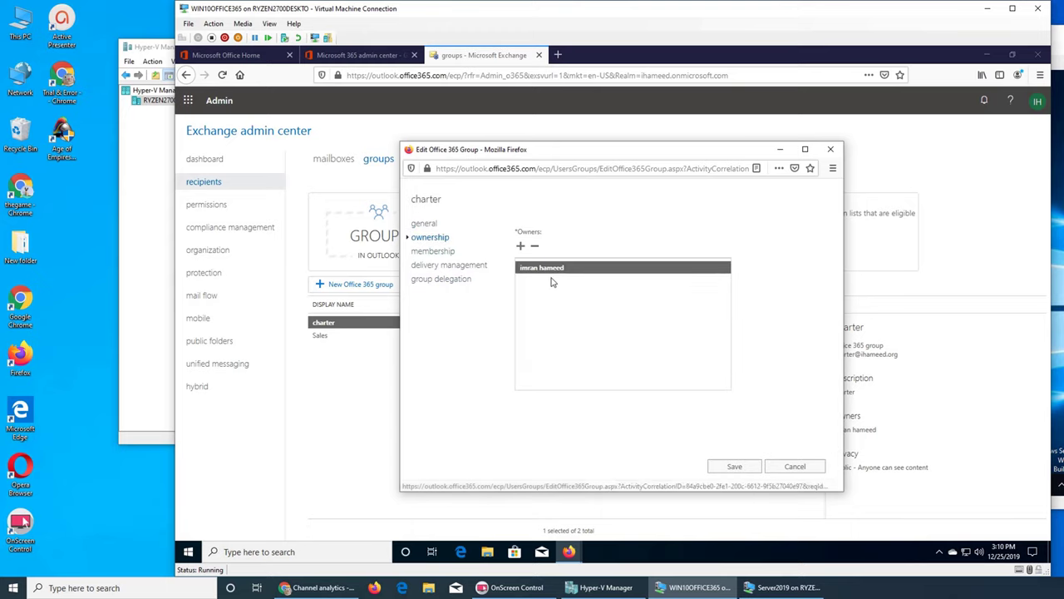
click(791, 467)
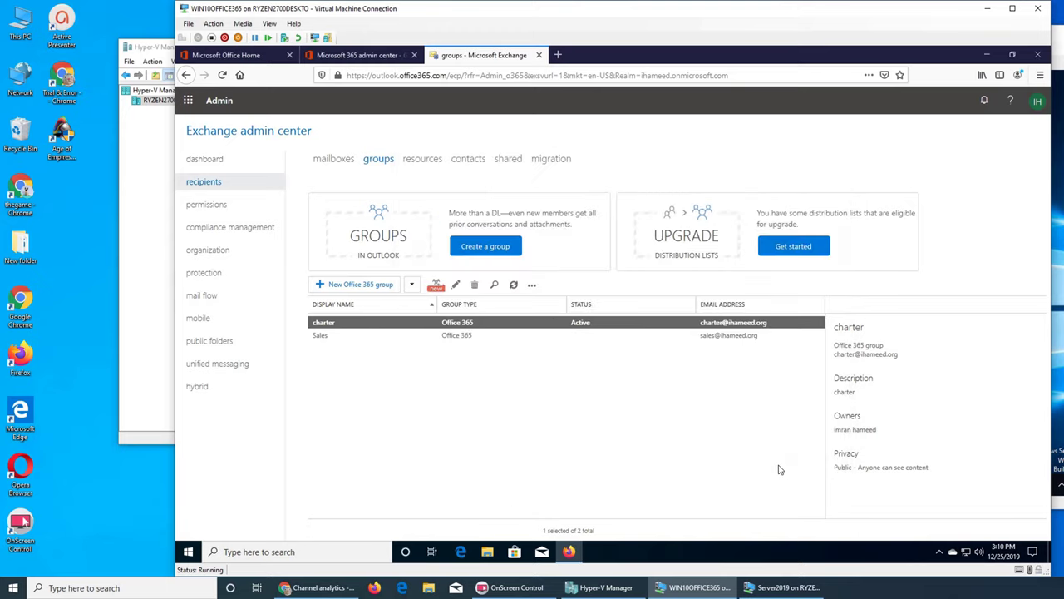
click(325, 337)
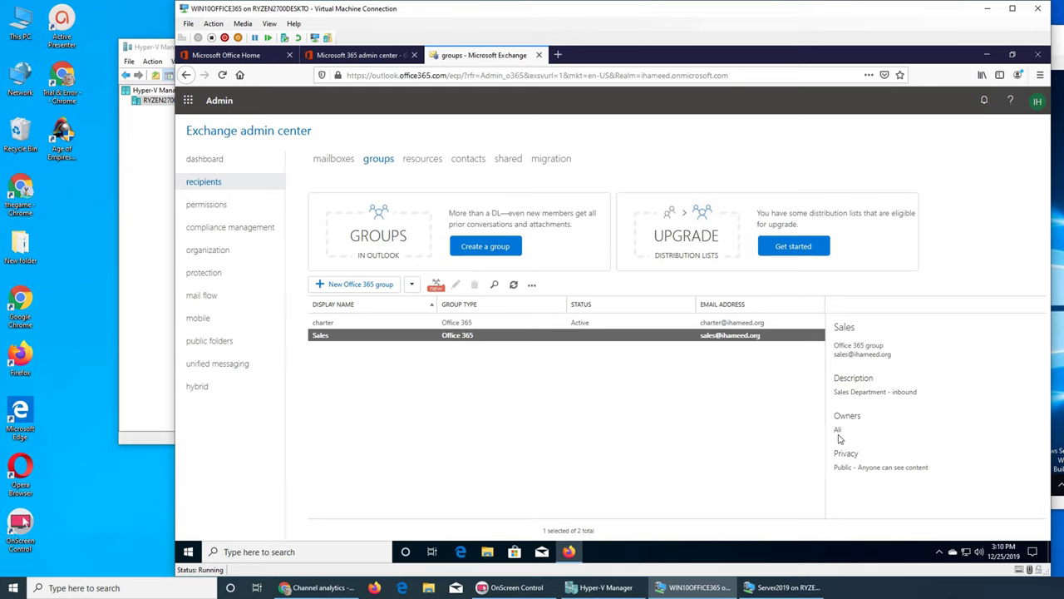
Step: Open a new Firefox private window and go to the Office 365 portal
click(1039, 75)
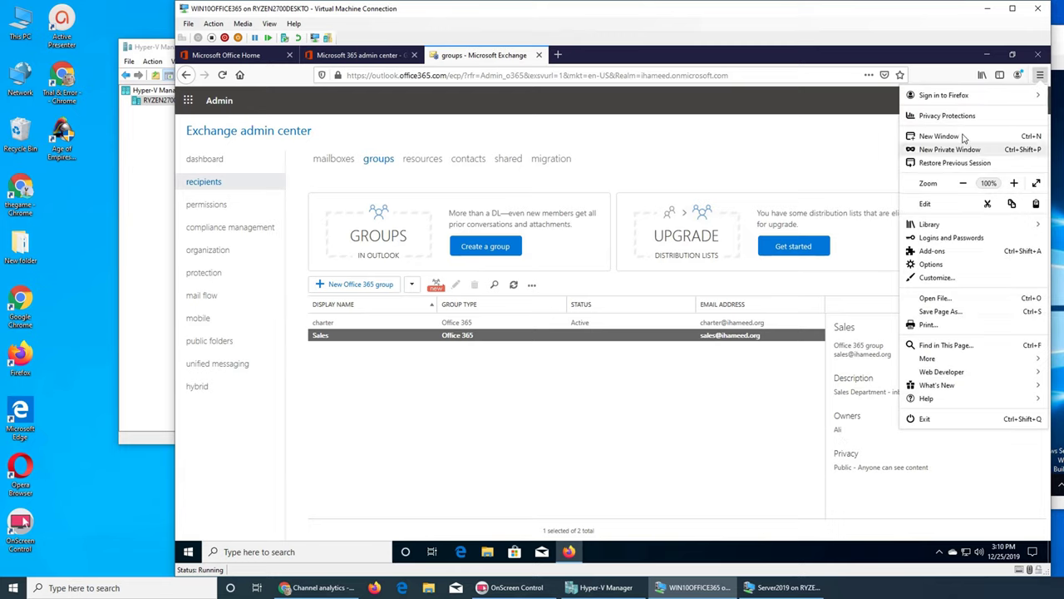
click(956, 149)
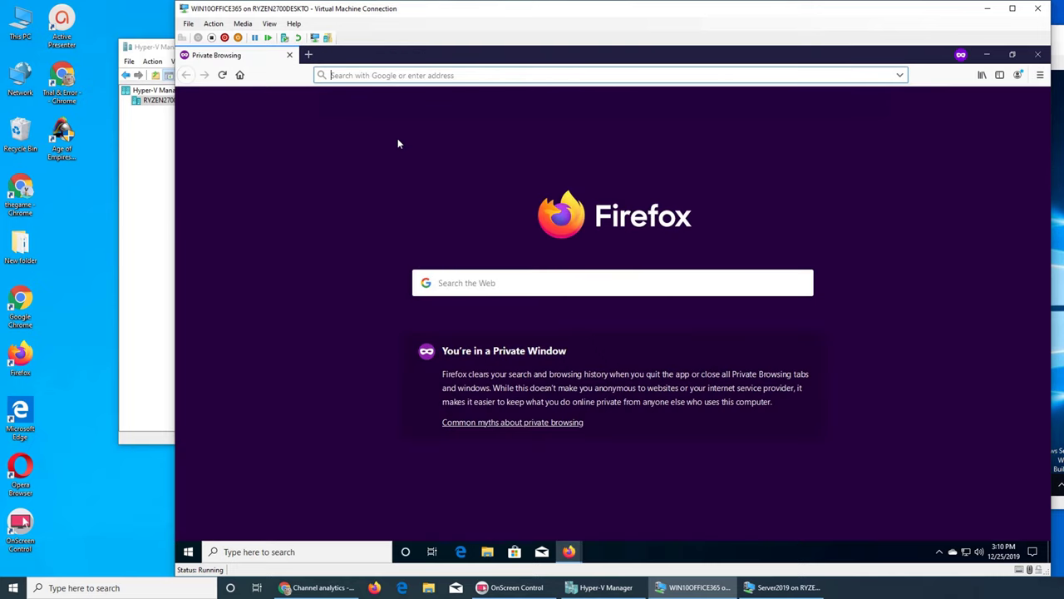
text(https://portal.office.com)
key(Return)
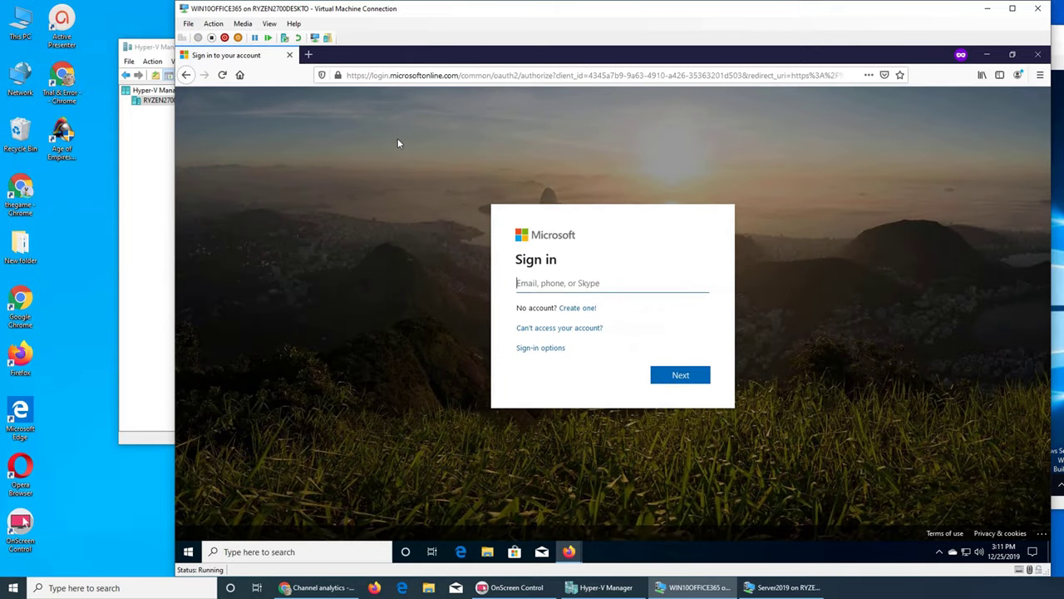
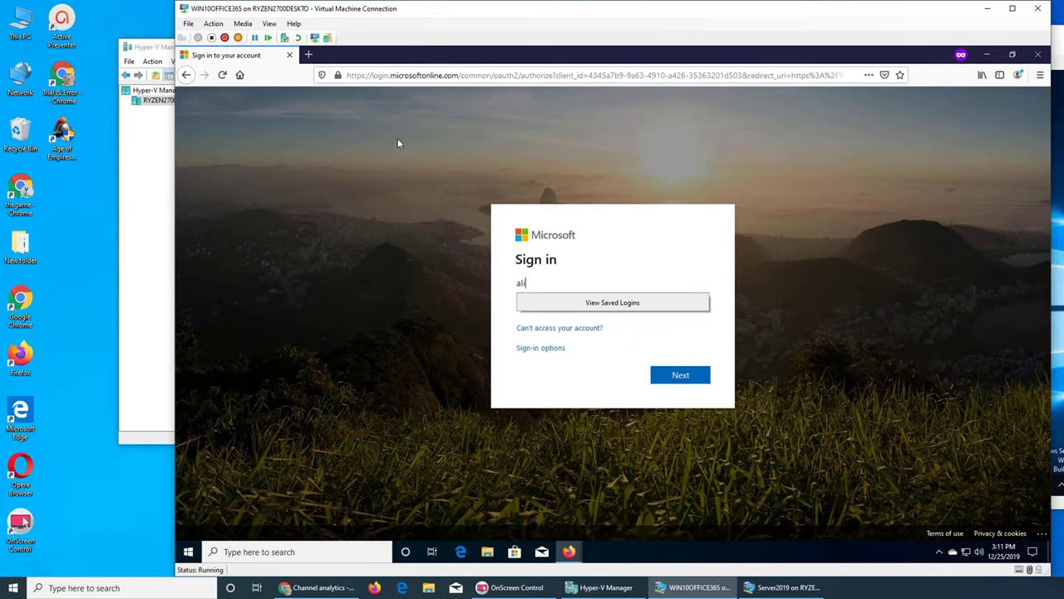
Step: Sign in with the group owner's e-mail and password, choosing to stay signed in
key(Return)
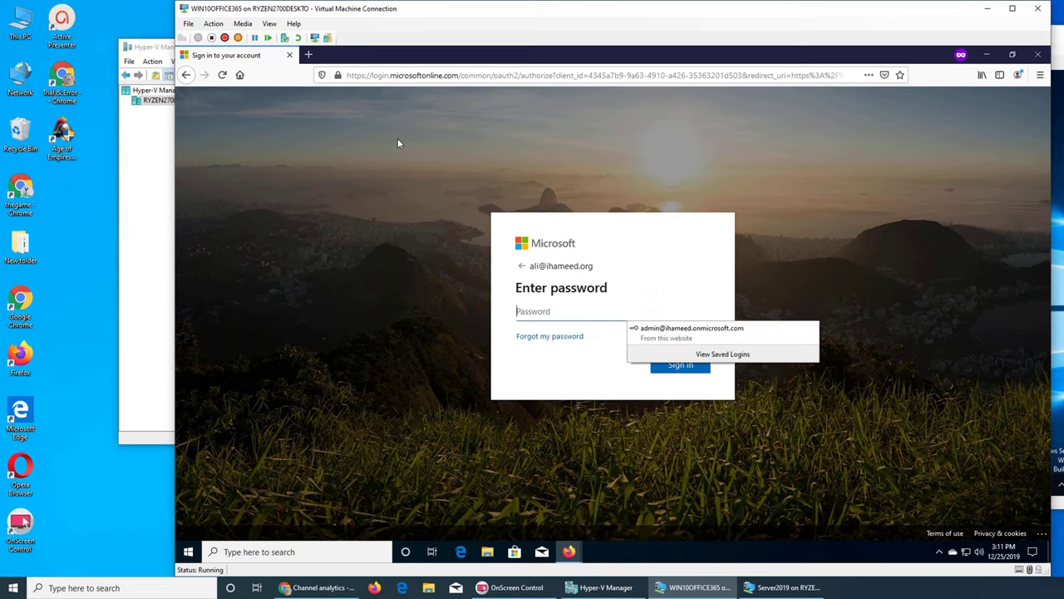
text(•)
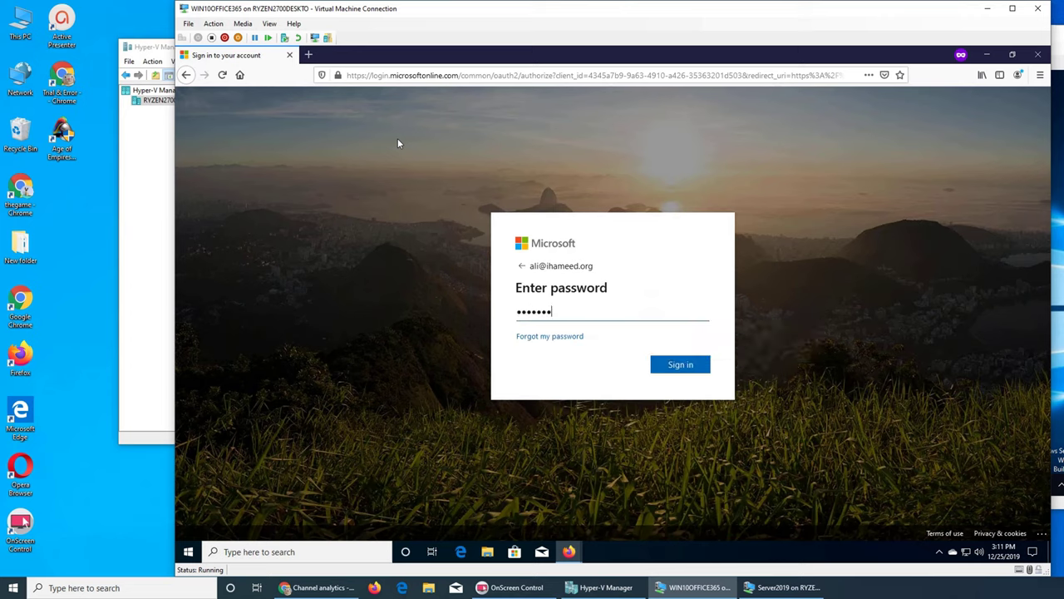
key(Return)
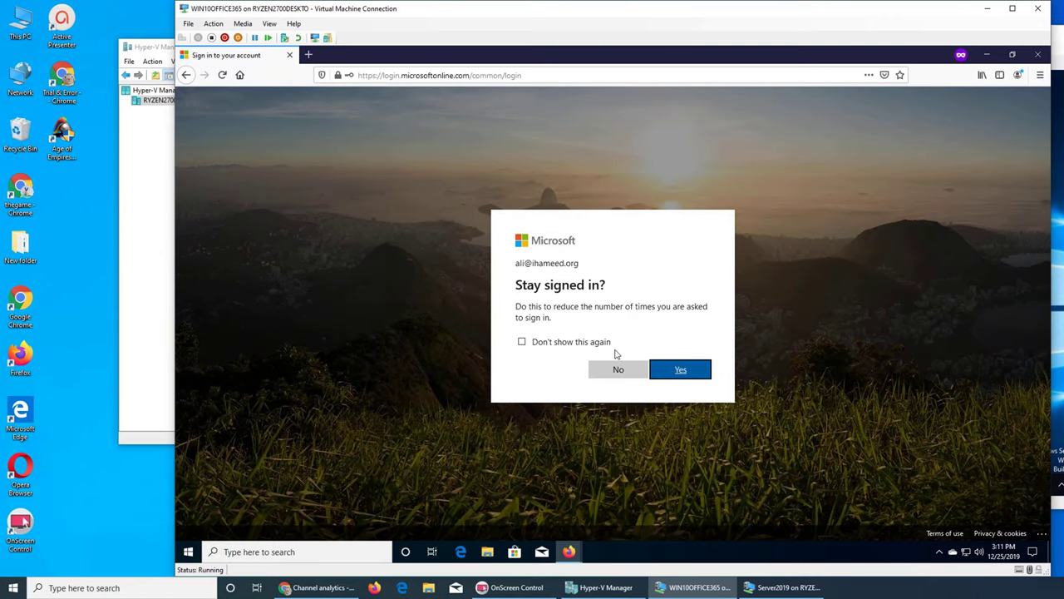
click(675, 369)
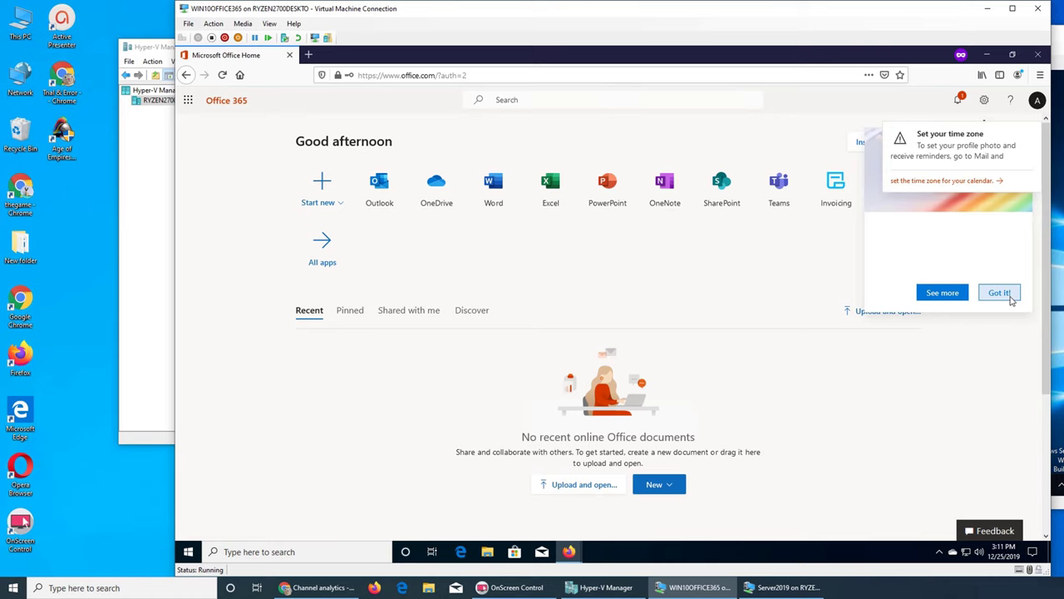
Step: Dismiss the time zone reminder and follow the calendar time-zone link to Outlook's setup page
click(322, 249)
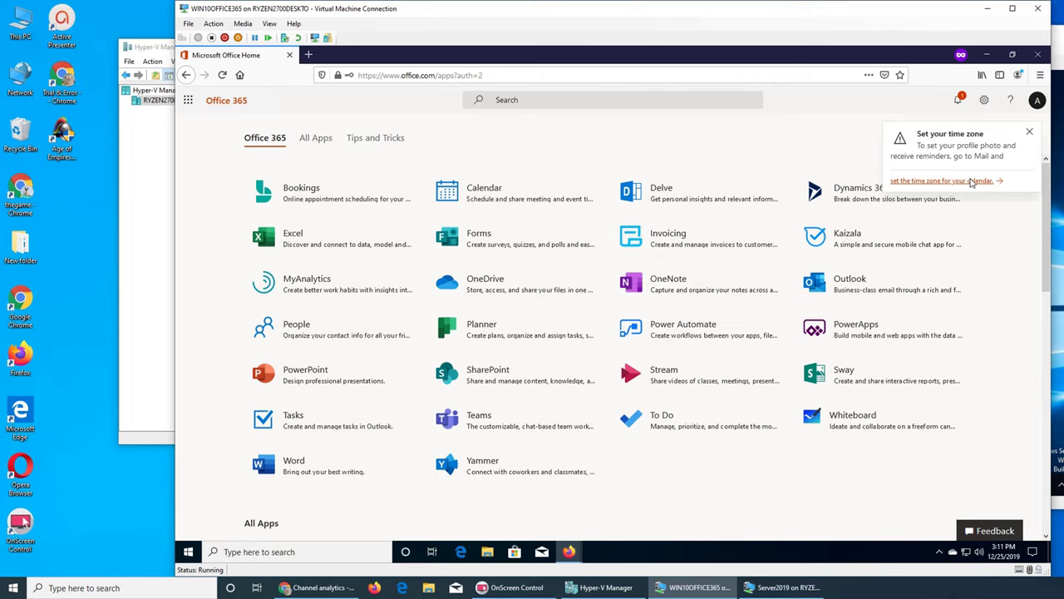
click(971, 182)
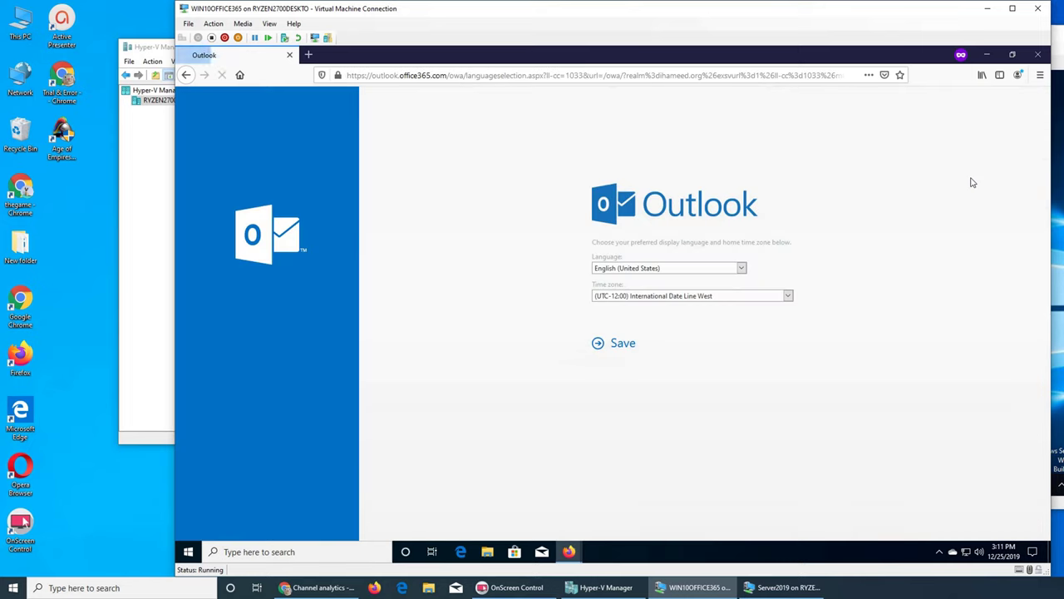
Step: Save (UTC-05:00) Eastern Time (US & Canada) as the home time zone
click(787, 296)
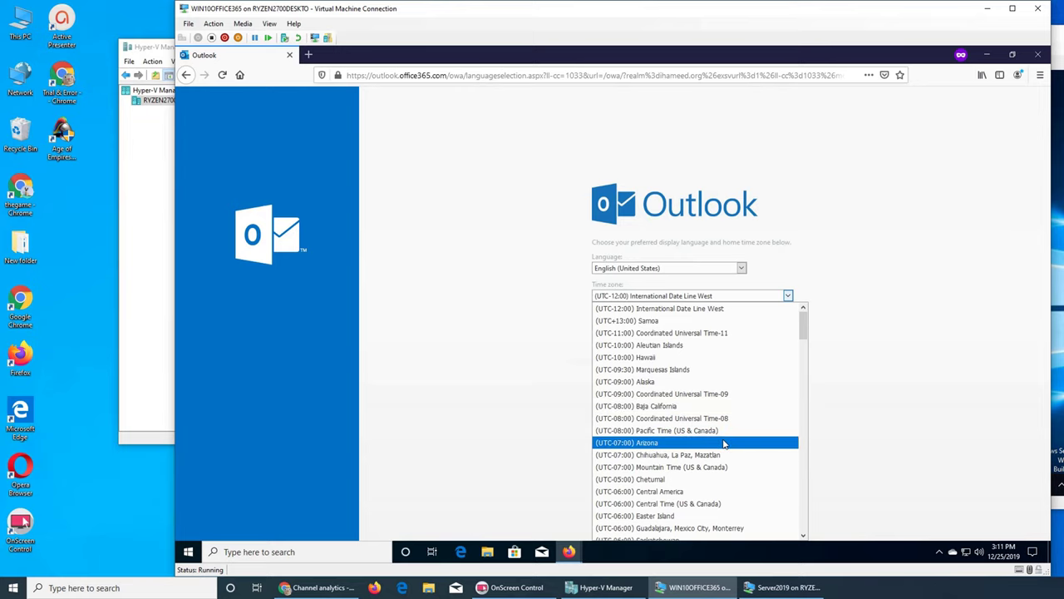
scroll(723, 444, down, 4)
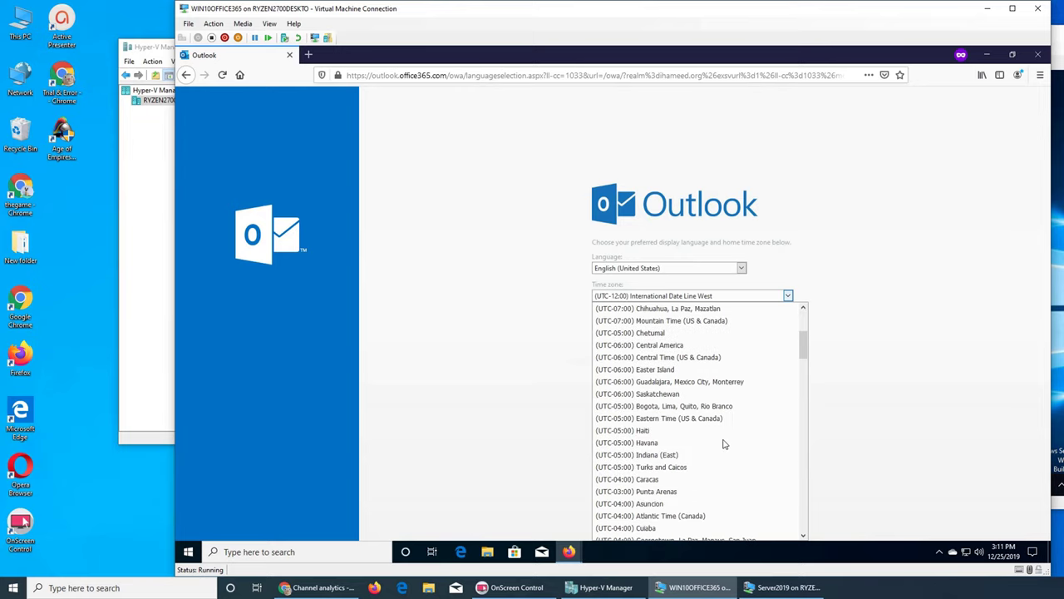
click(701, 426)
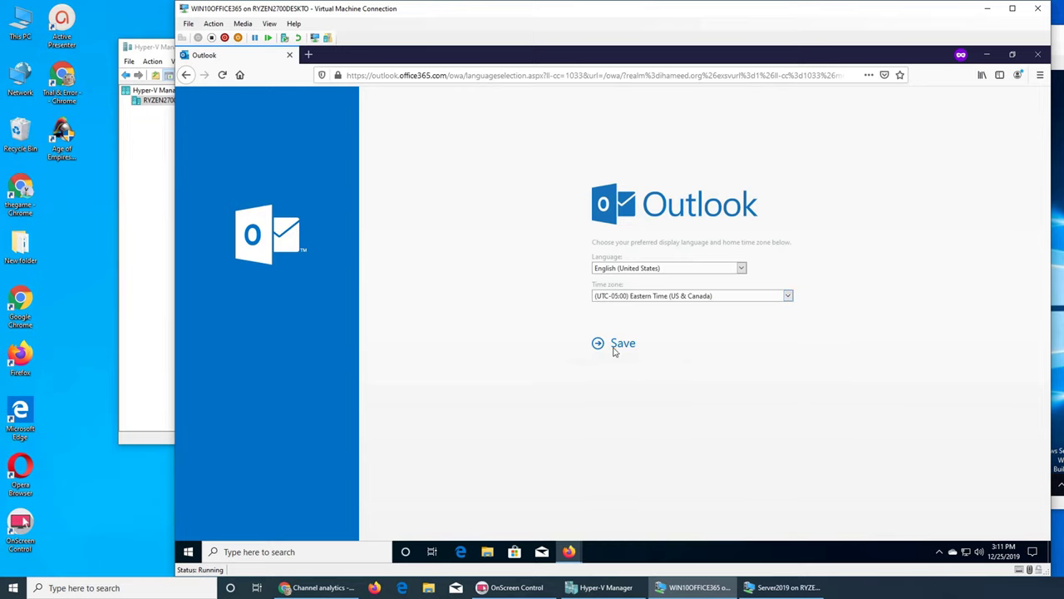
click(615, 351)
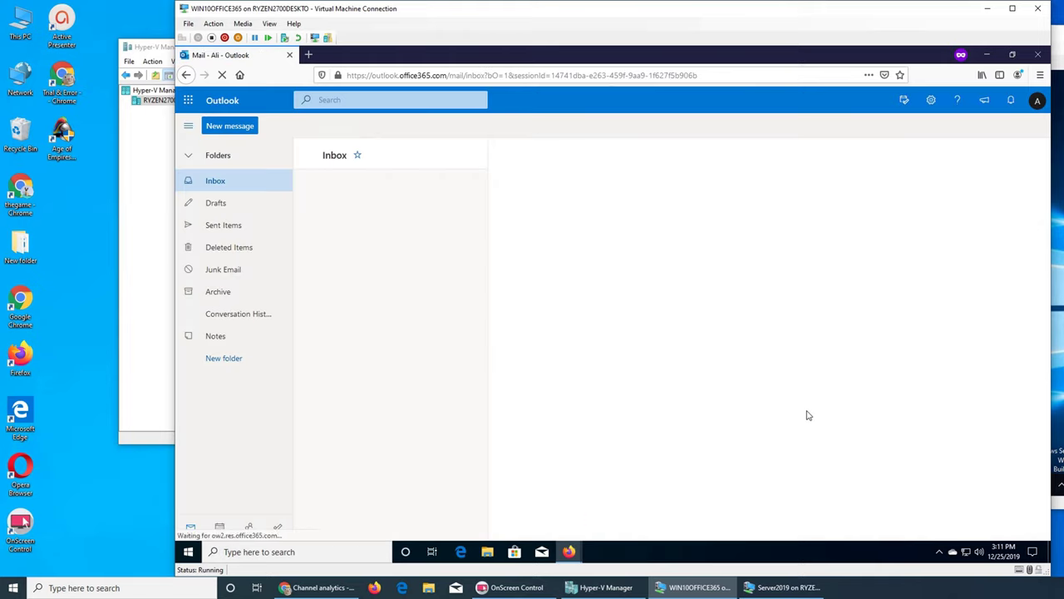
Step: Enter 'portal' in the address bar to load portal.office.com
click(490, 75)
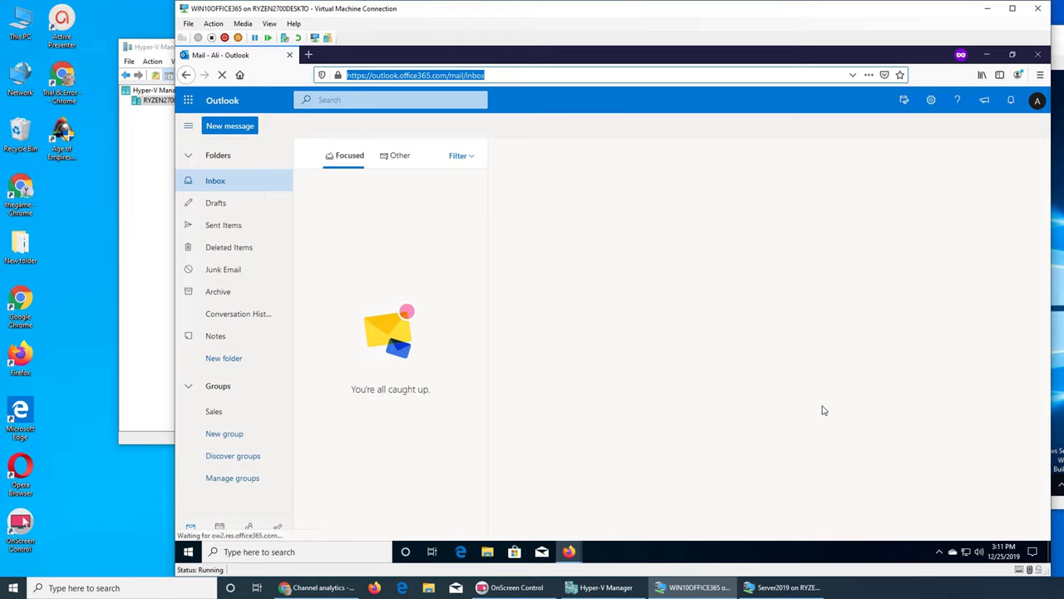
text(portal.office.com/)
key(Return)
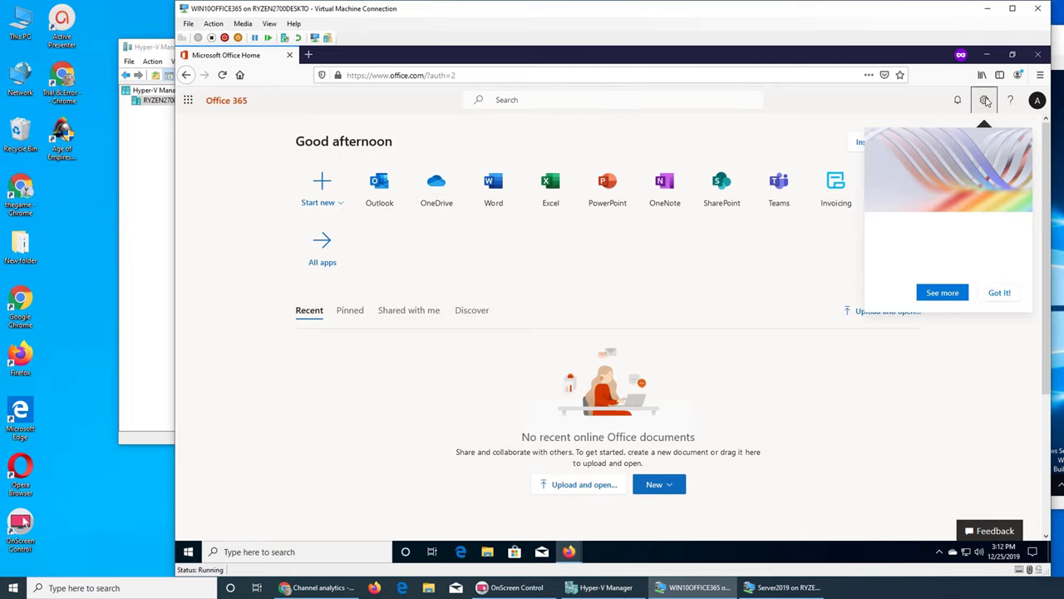
Step: Browse the Office 365 portal's settings pane, Start new document list and account panel
click(985, 100)
click(985, 101)
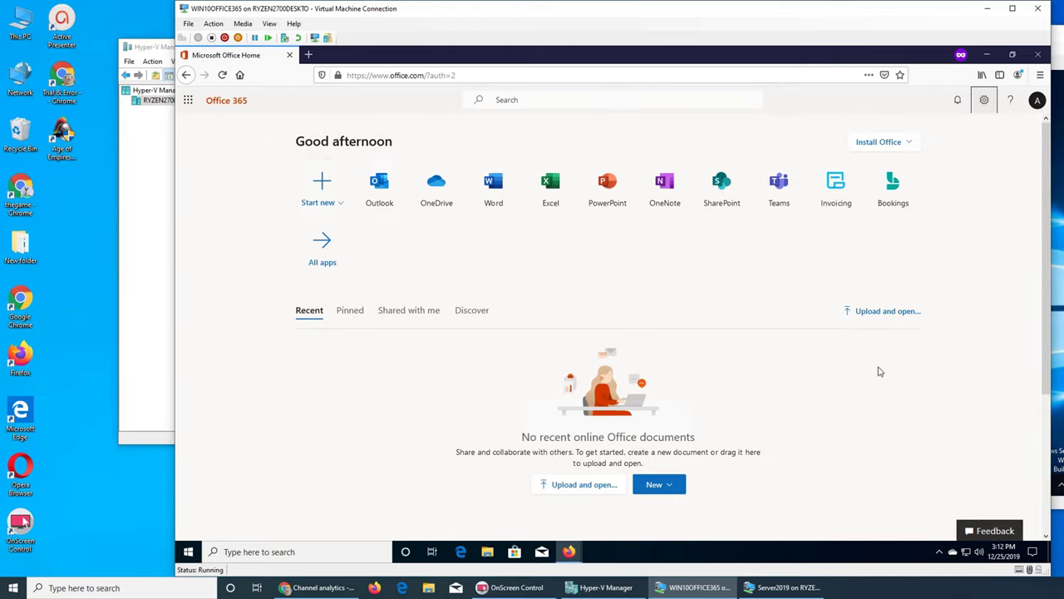
scroll(871, 376, down, 3)
scroll(872, 377, down, 1)
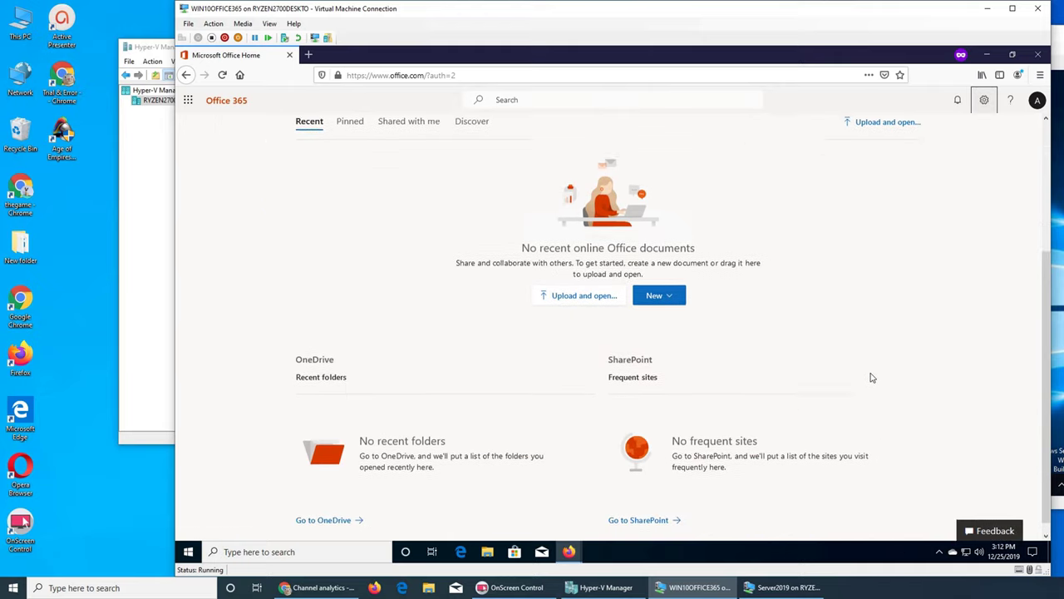
scroll(884, 373, up, 4)
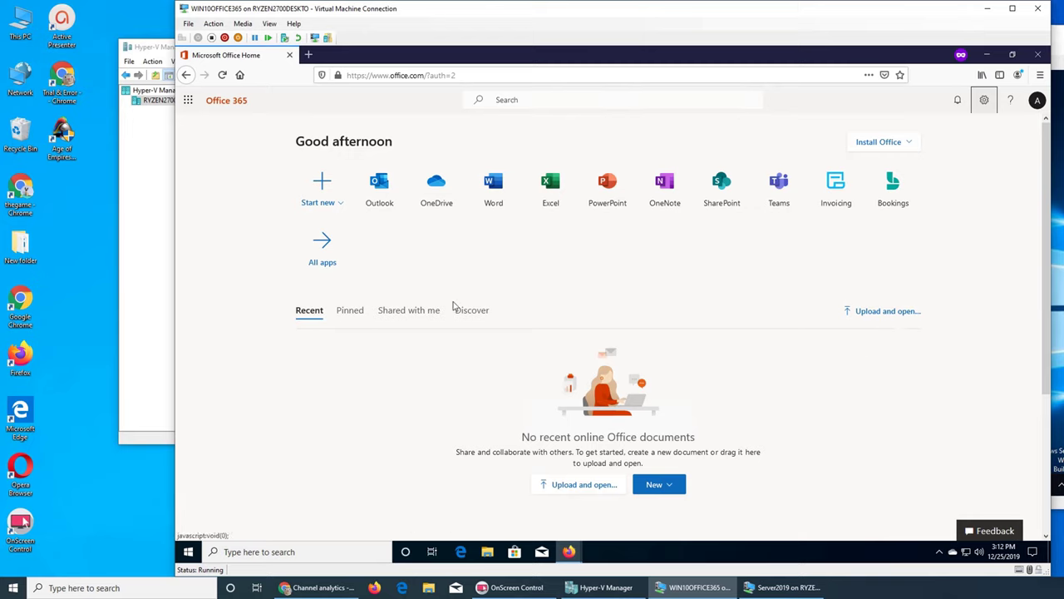
click(320, 191)
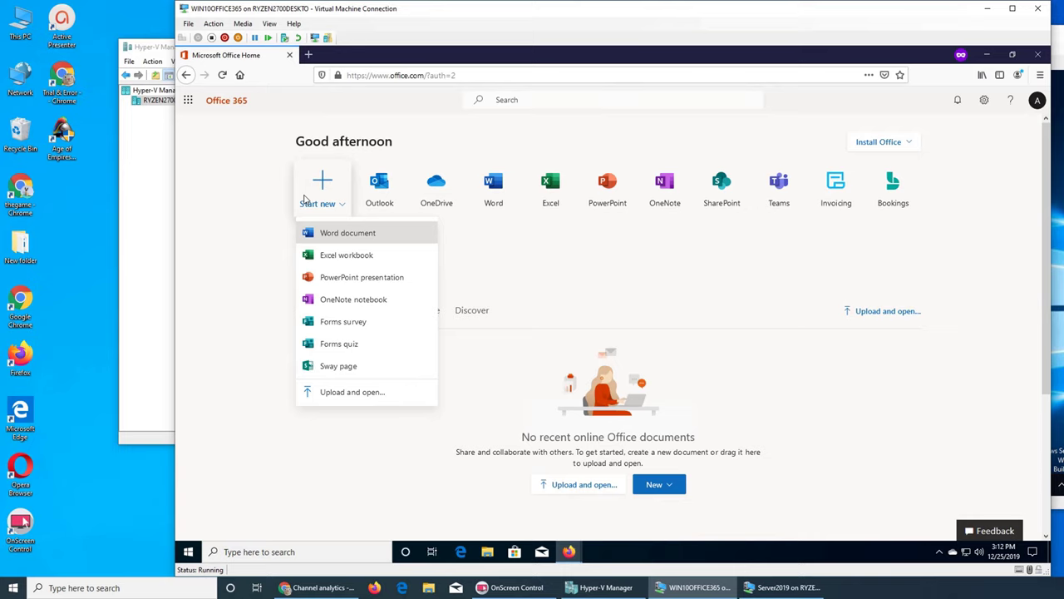
click(1037, 101)
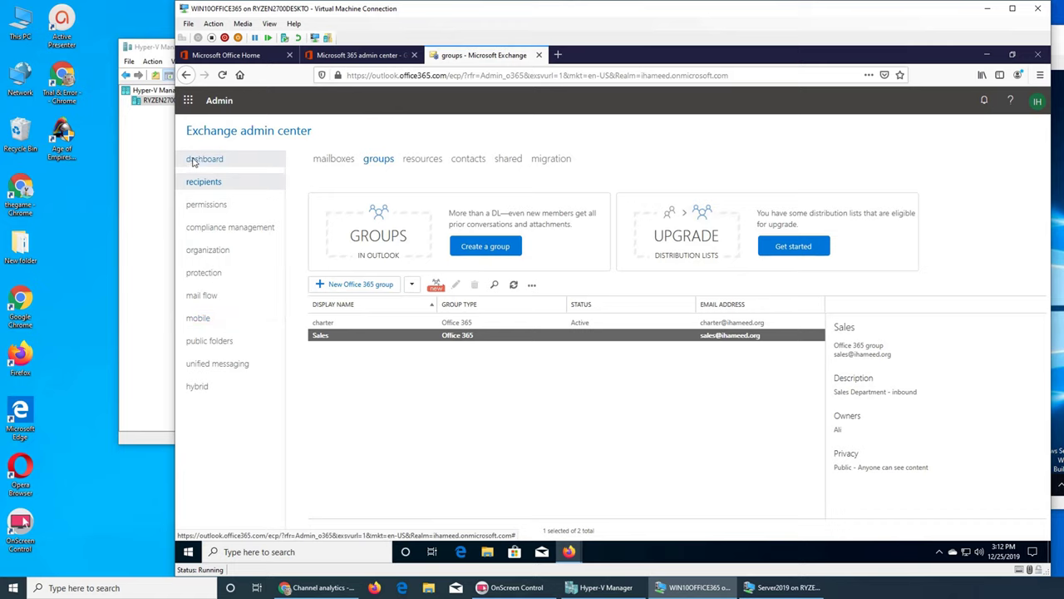
Step: View the Exchange admin dashboard, then switch to the Microsoft 365 admin center groups tab
click(199, 161)
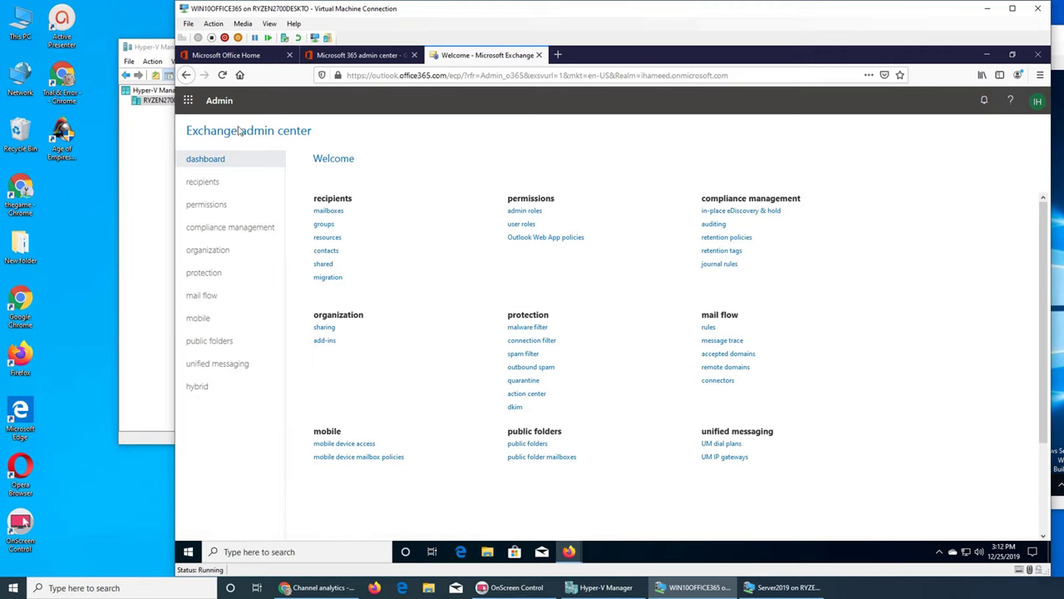
click(341, 55)
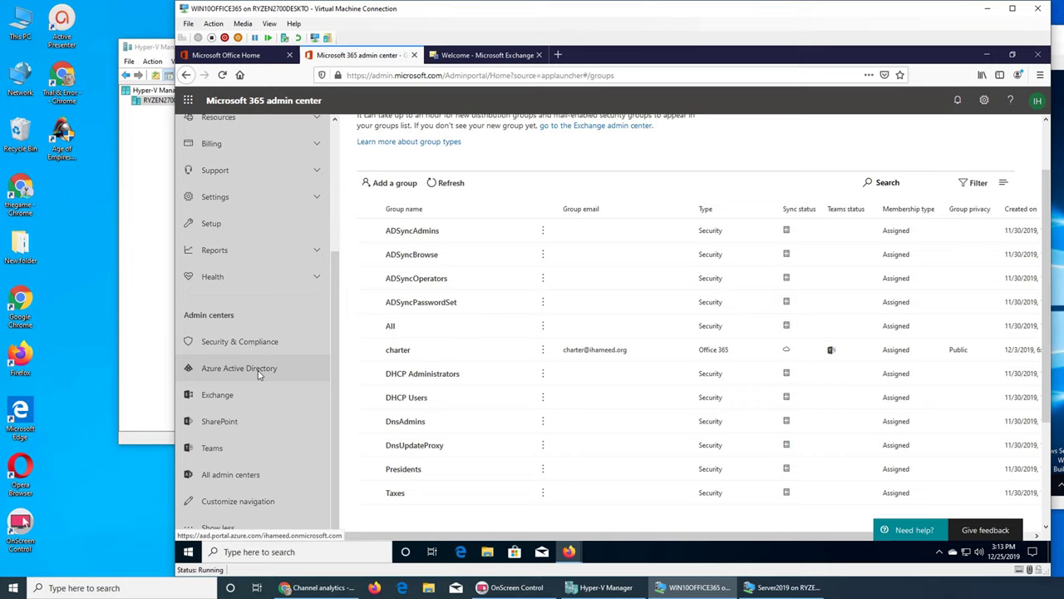
Step: Open the first user's details from the Active users list
scroll(293, 261, up, 5)
click(235, 181)
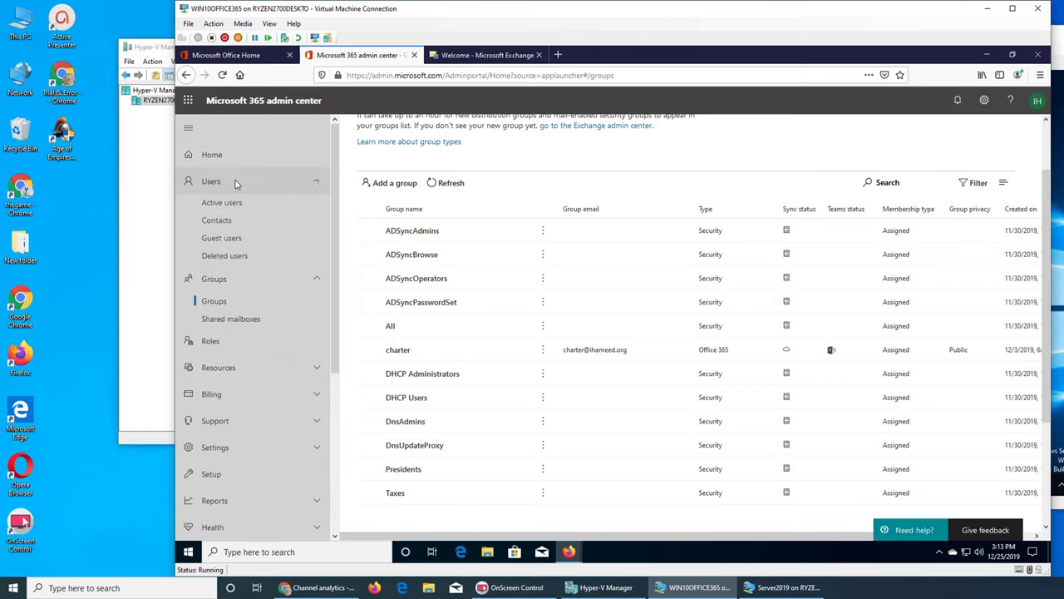
click(239, 207)
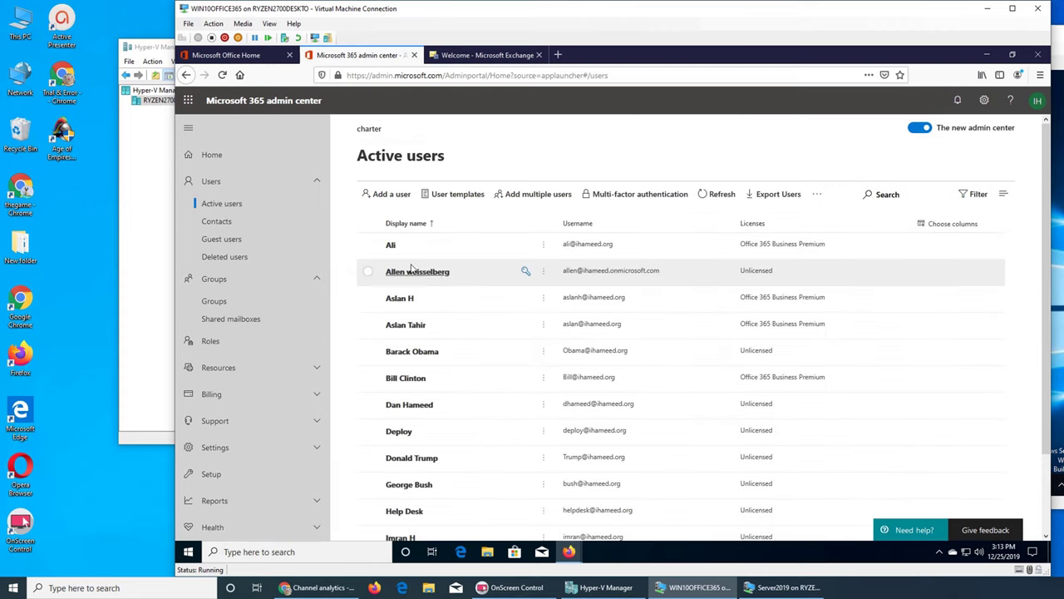
click(389, 245)
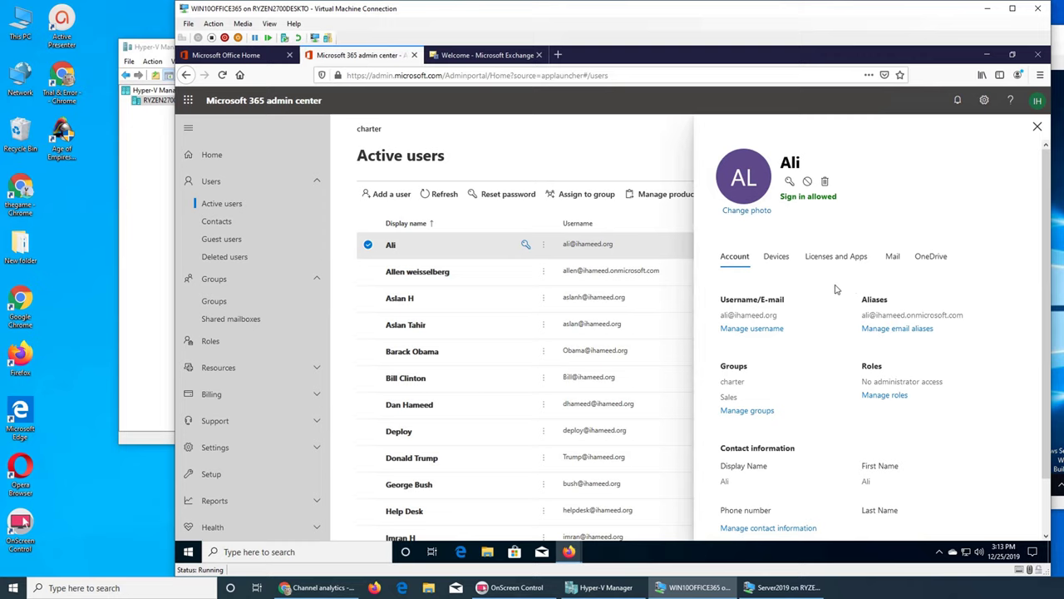
Step: Give the user admin center access with the Exchange admin role, save, and minimize Firefox
click(883, 395)
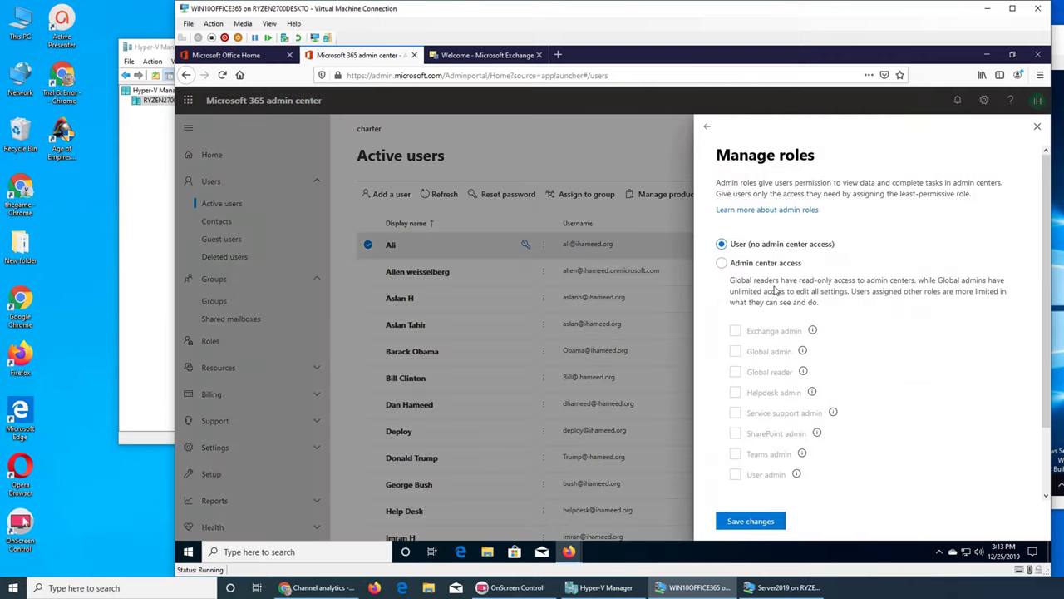
click(722, 264)
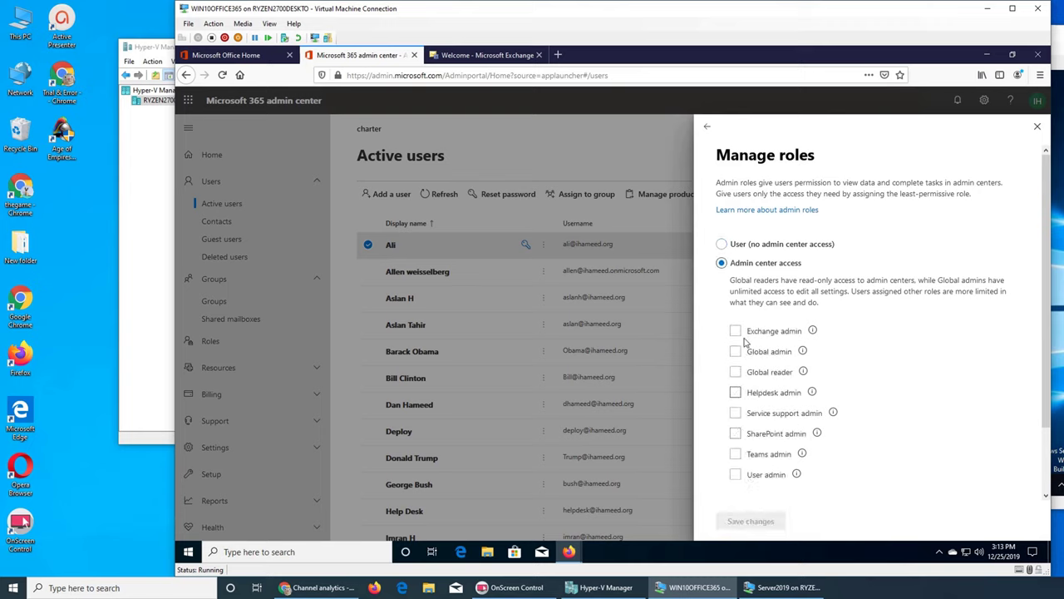
click(735, 331)
click(750, 521)
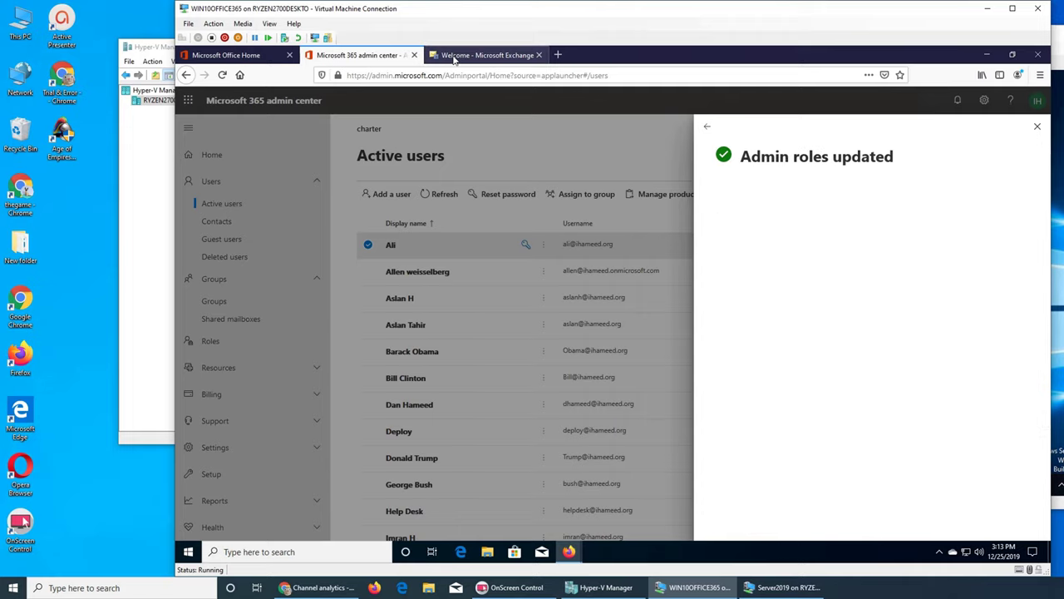
click(986, 54)
Step: Restore and reload the Office Home window, browsing the page and its new-document list
mouse_move(568, 551)
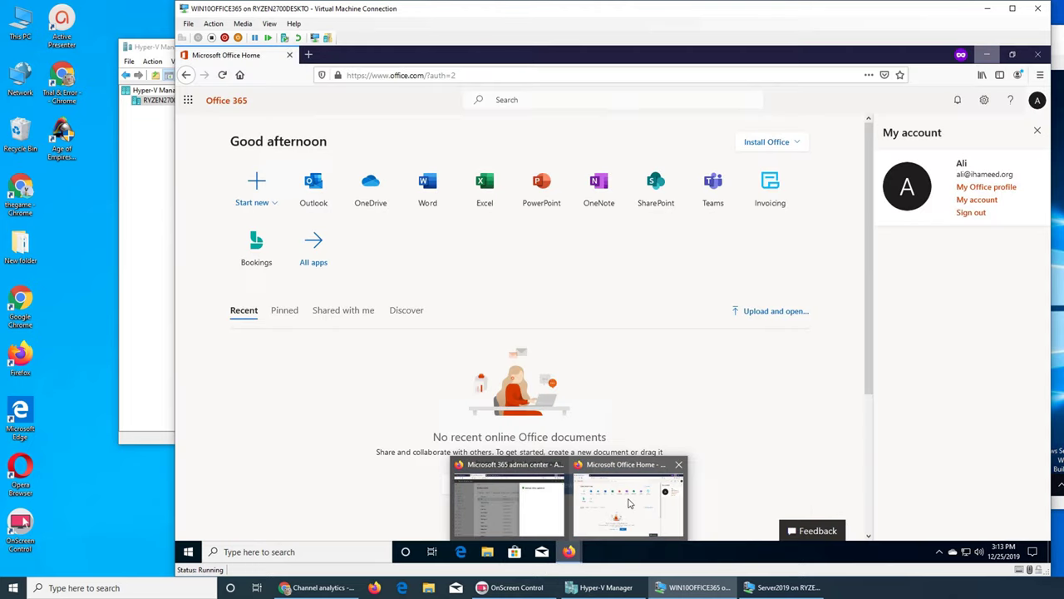
click(629, 503)
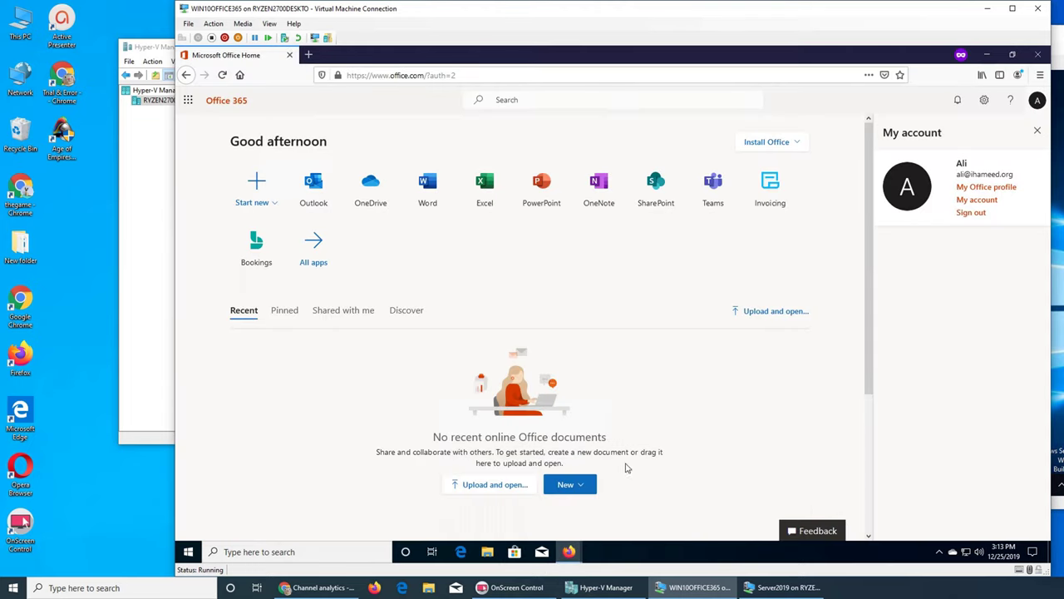
click(222, 75)
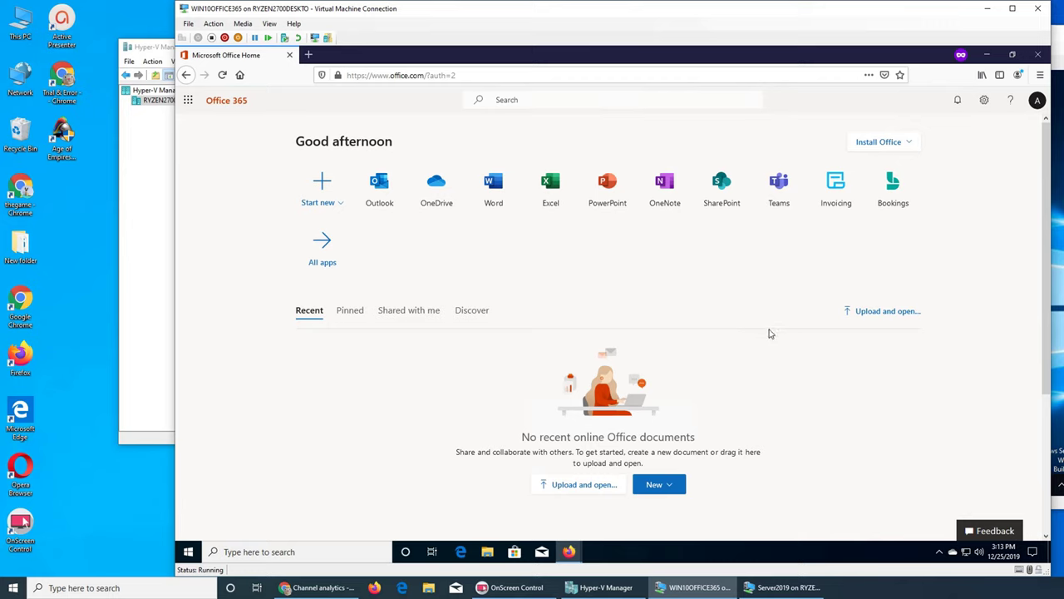
scroll(781, 356, down, 3)
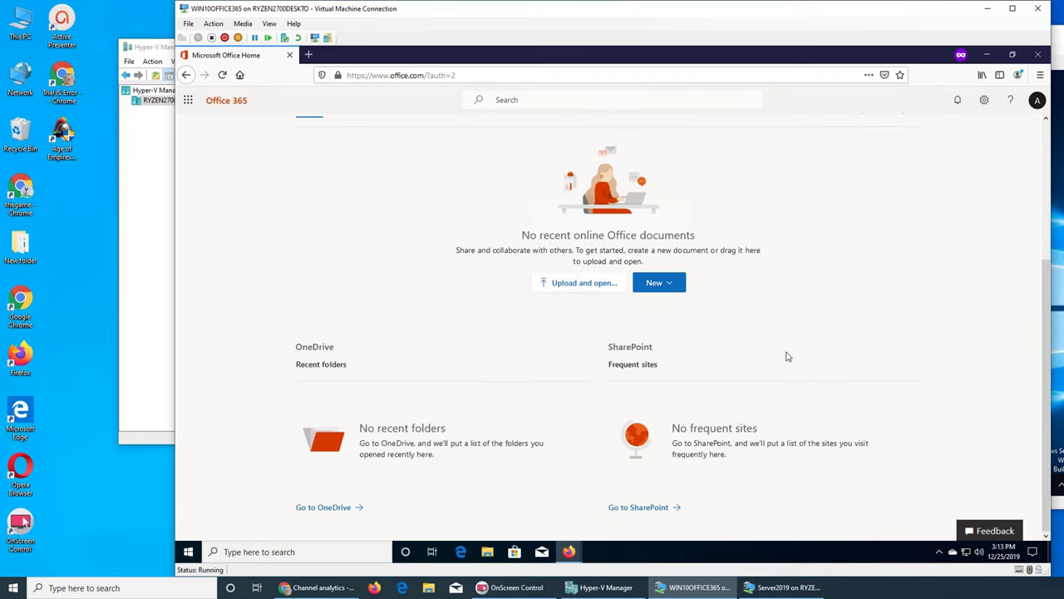
scroll(787, 357, up, 3)
scroll(788, 356, down, 3)
scroll(788, 356, up, 3)
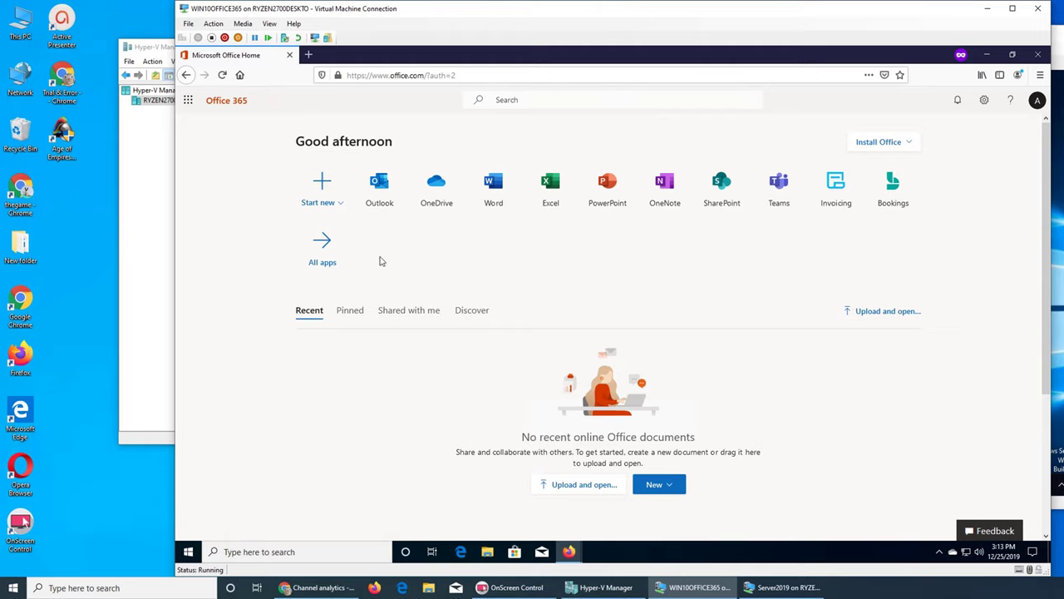
click(336, 203)
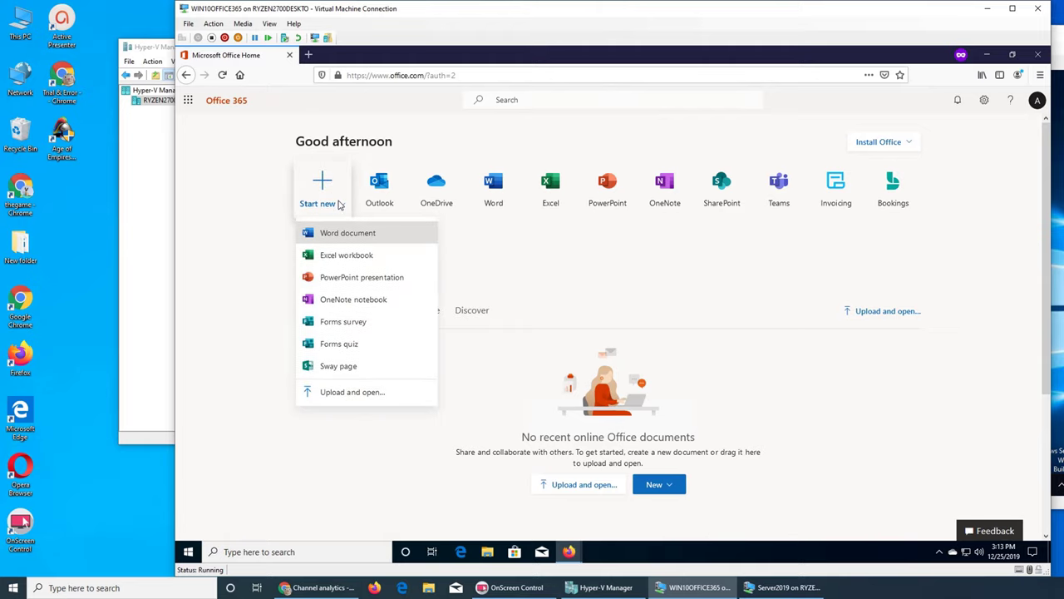
click(586, 277)
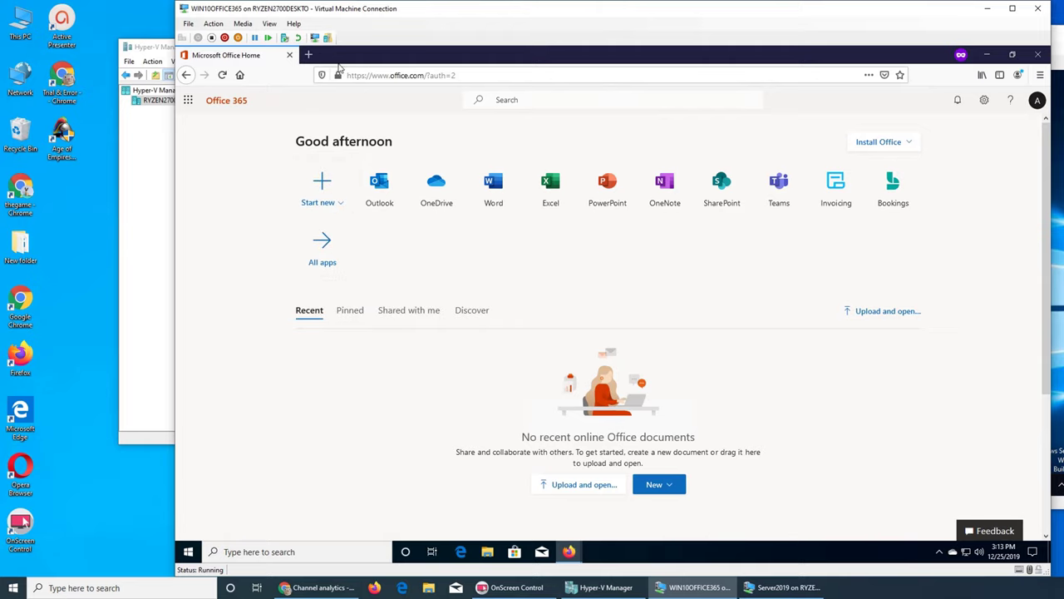
Step: Minimize the Office Home window and bring back the Microsoft 365 admin center window
click(988, 56)
mouse_move(569, 551)
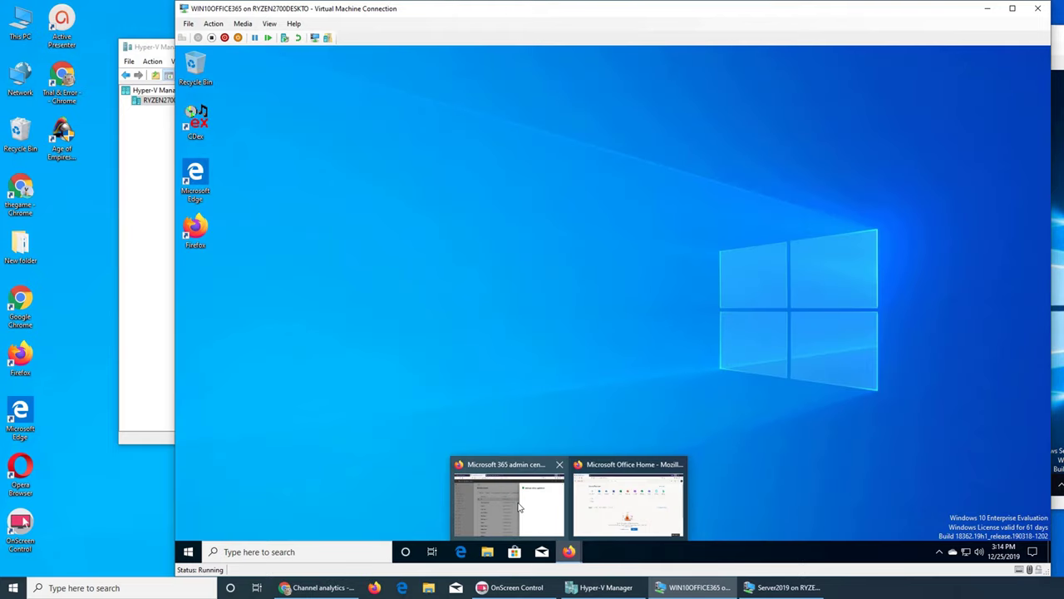
click(519, 507)
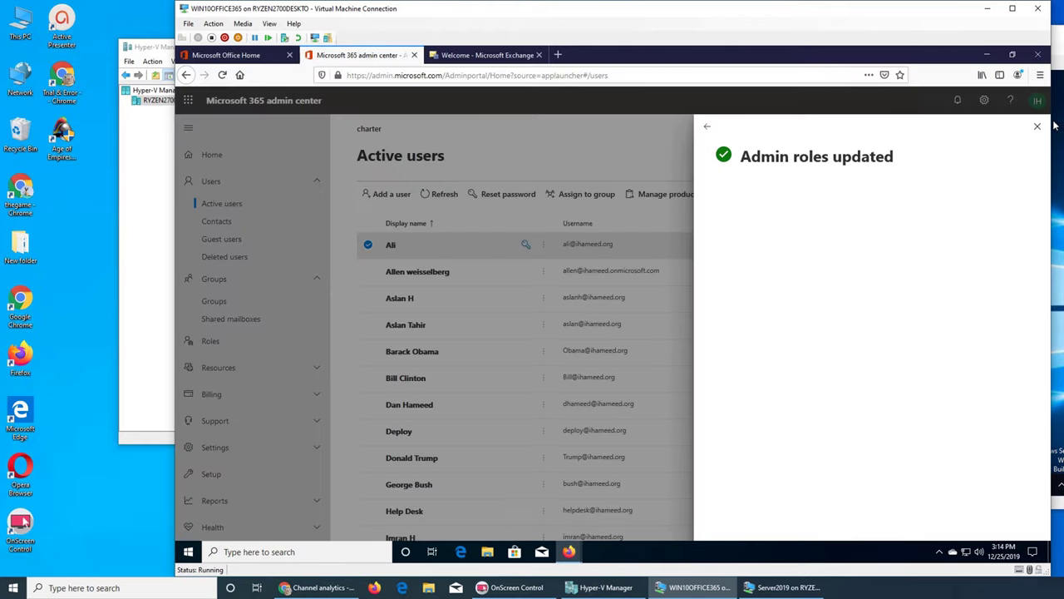
Step: Confirm the user's Roles now list Exchange admin, then minimize Firefox to the desktop
click(707, 126)
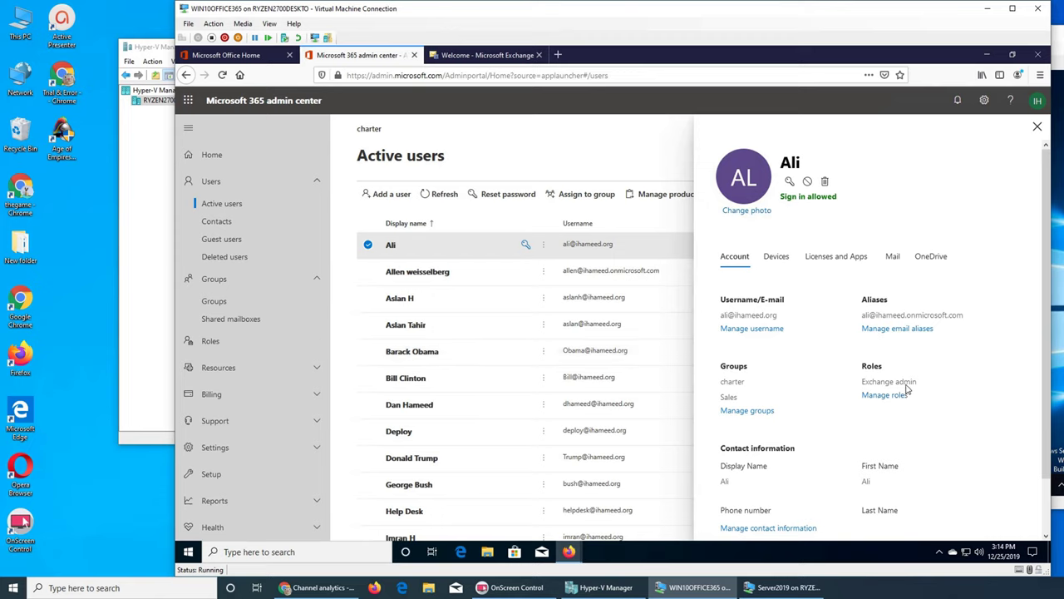
scroll(908, 390, down, 1)
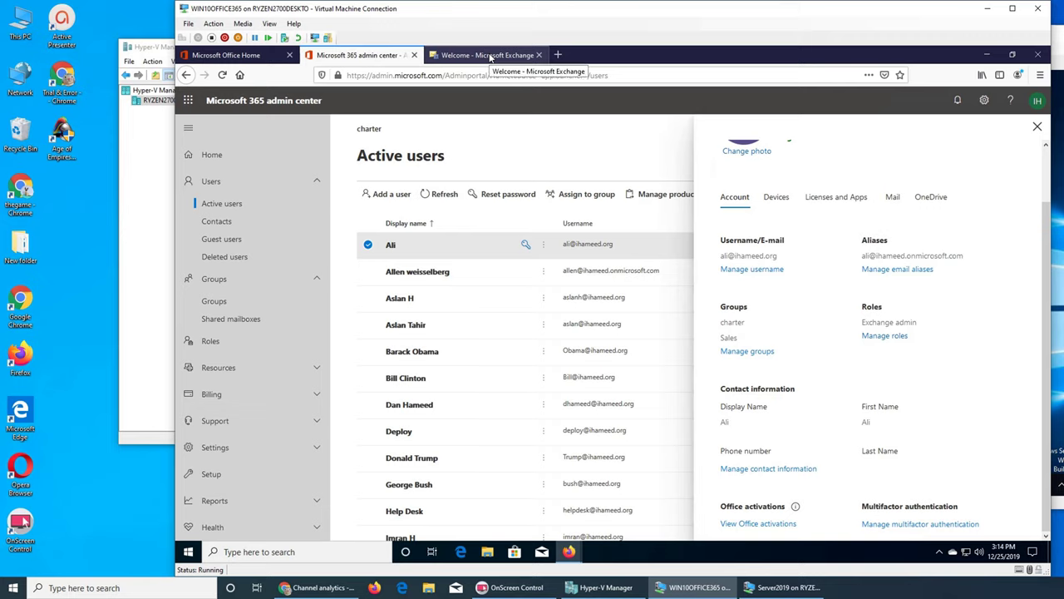
click(985, 55)
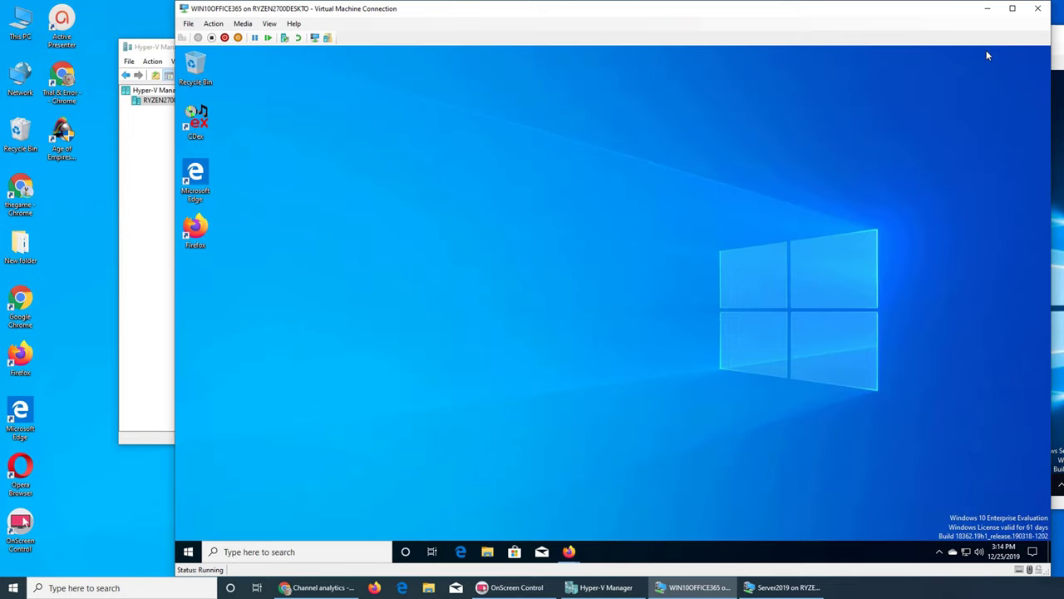
Step: Sign out of Office 365 and sign back in as the Exchange admin user
mouse_move(569, 551)
click(615, 525)
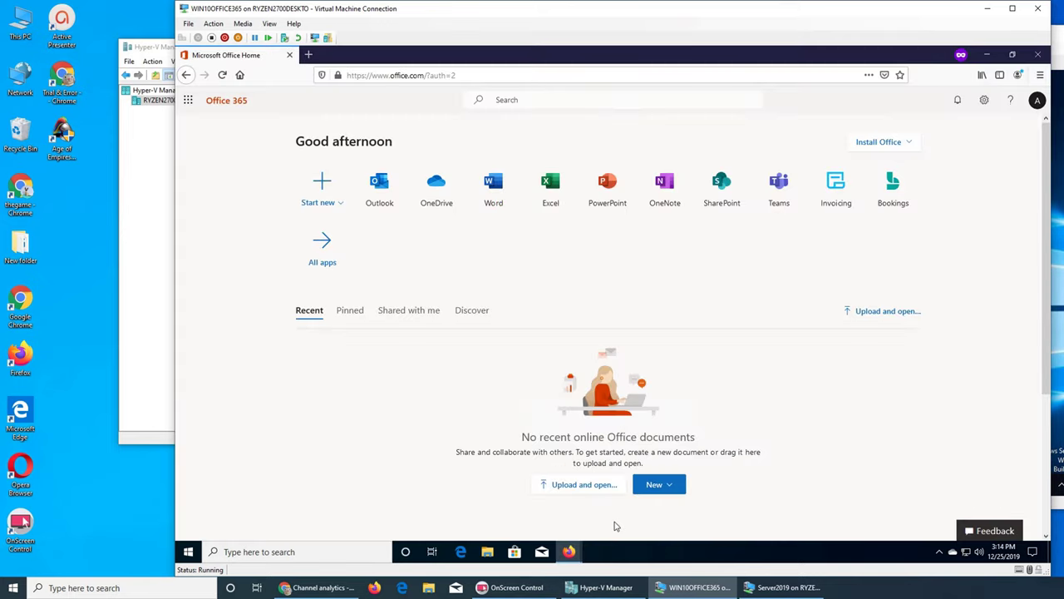
click(1036, 101)
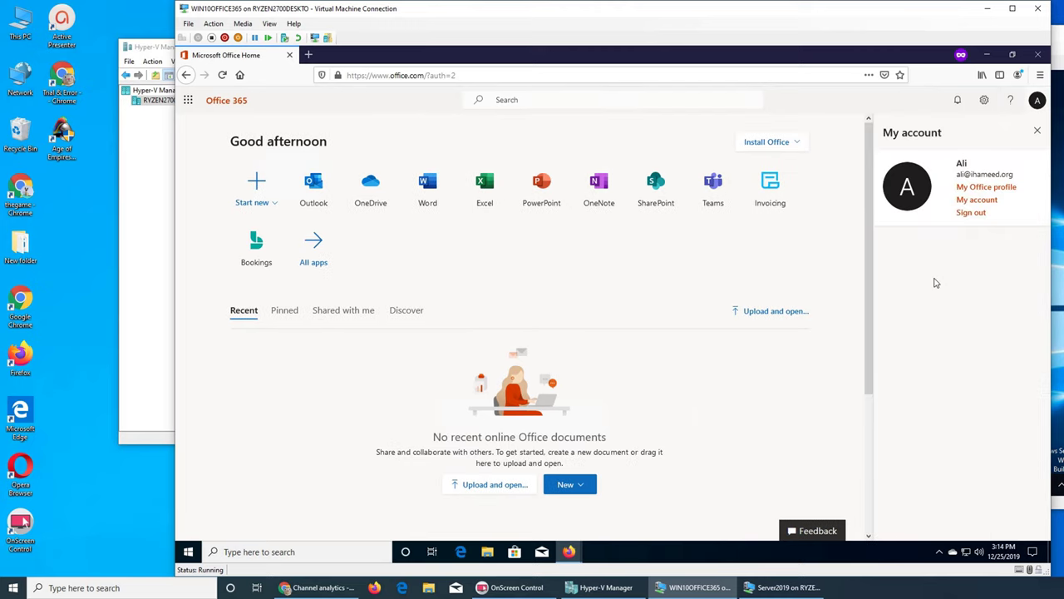
click(969, 215)
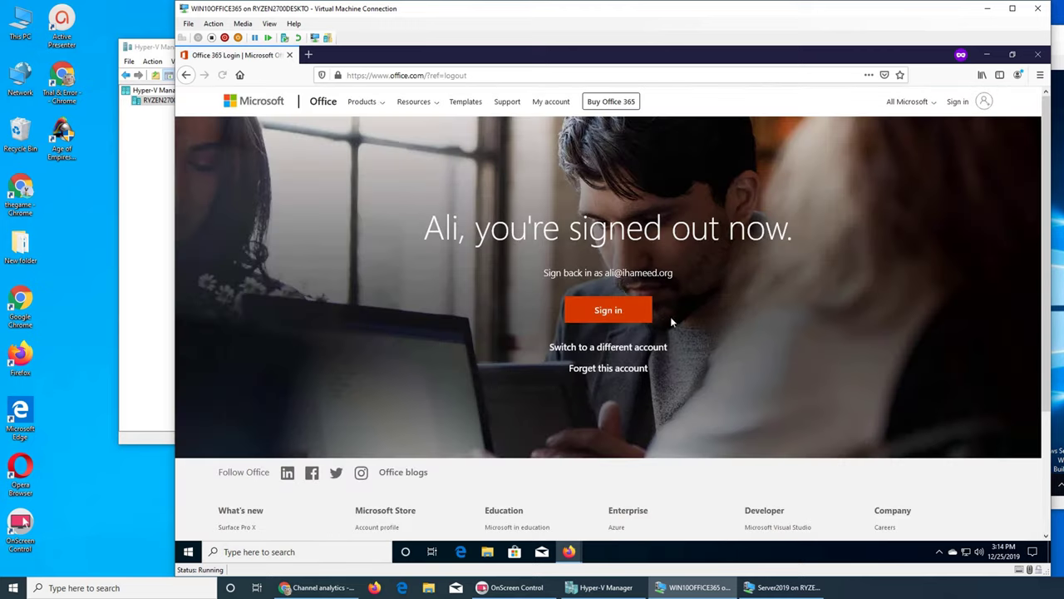
click(632, 312)
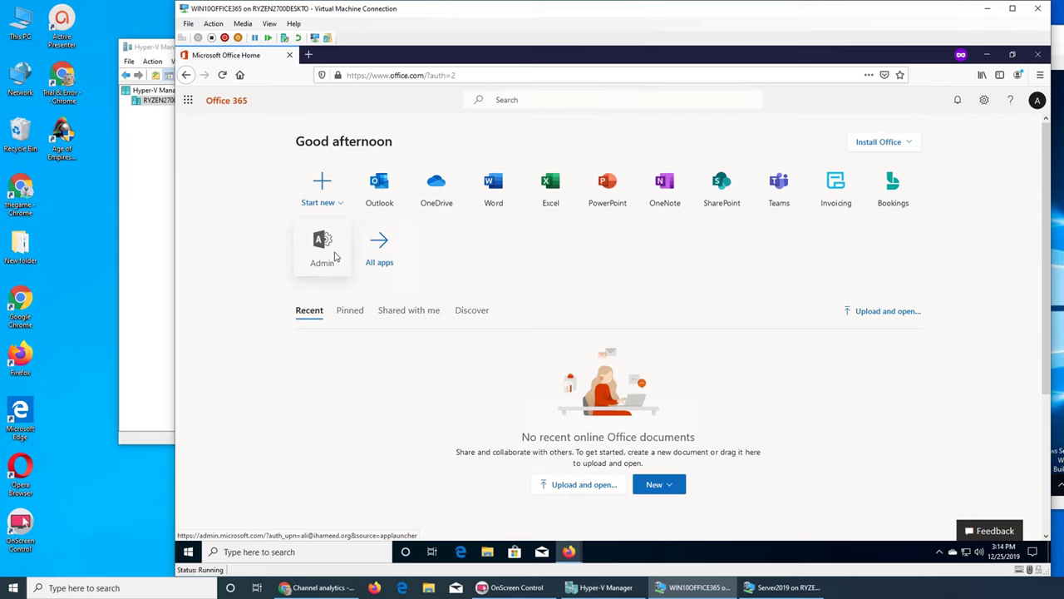
Step: Confirm the admin center refuses this user for lack of permission, then sign out and close Firefox
click(336, 257)
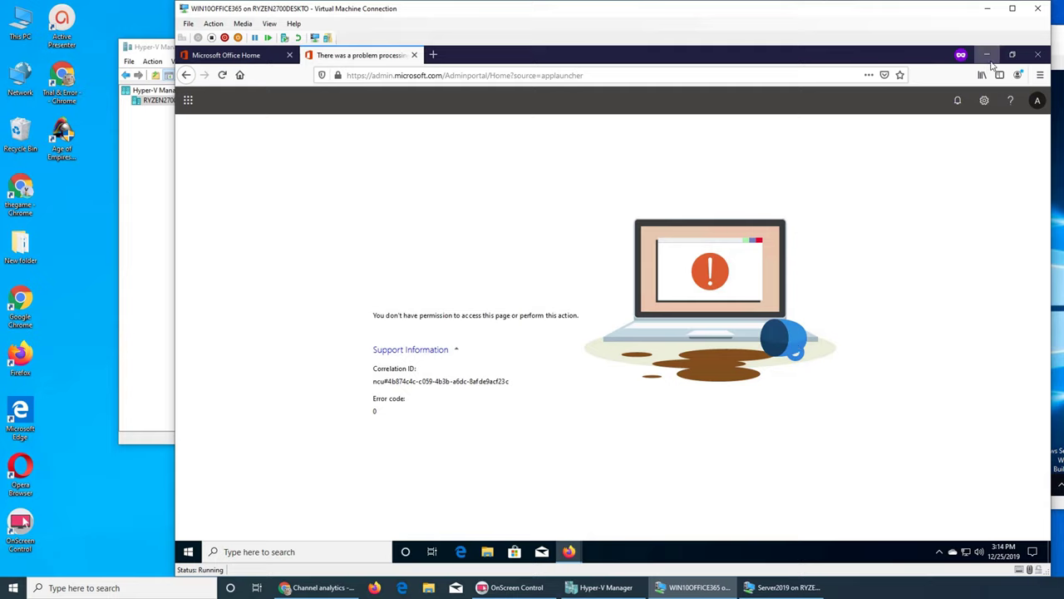
click(1036, 100)
click(970, 214)
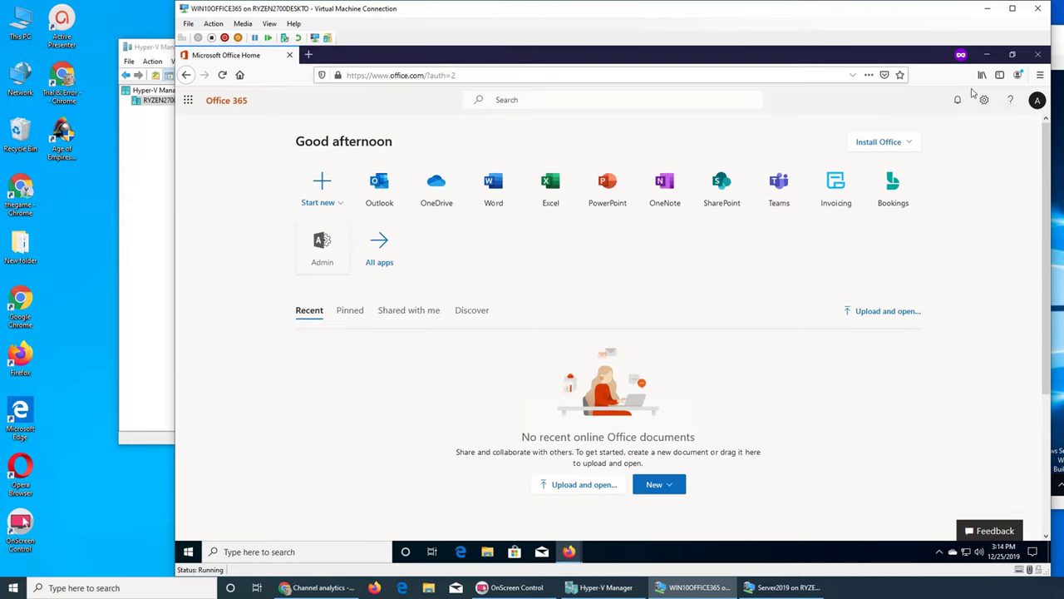
click(414, 55)
click(1038, 55)
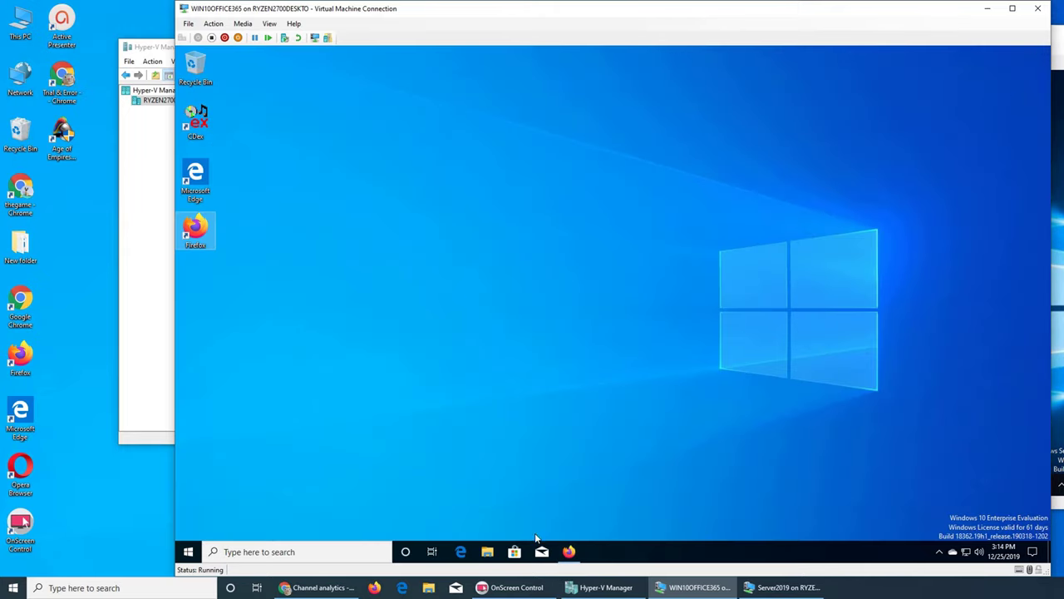
Step: Close the user's details, go to Exchange recipients > groups, and start a new Office 365 group
click(568, 552)
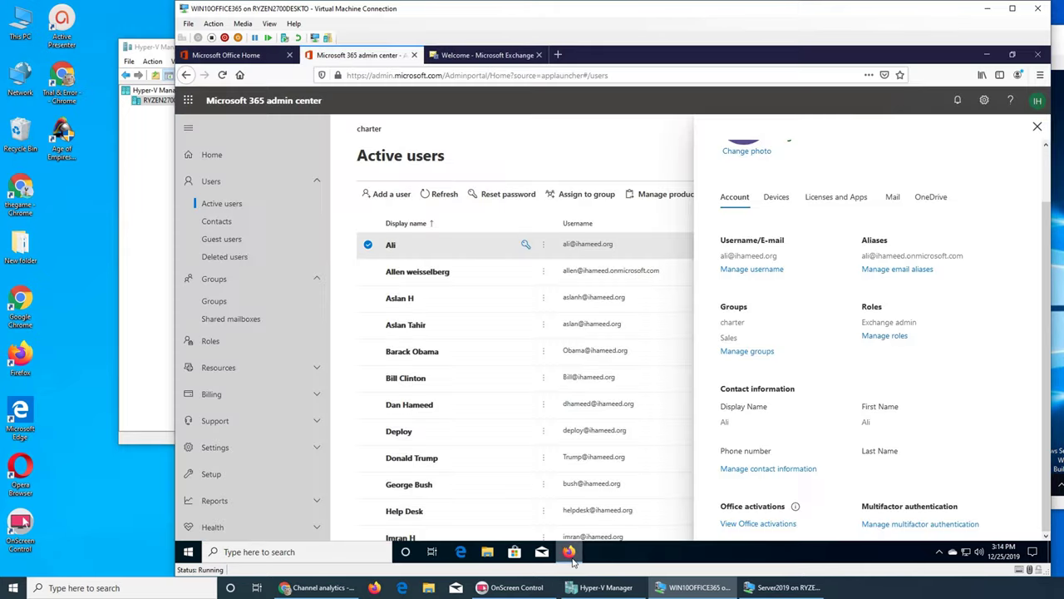
click(371, 243)
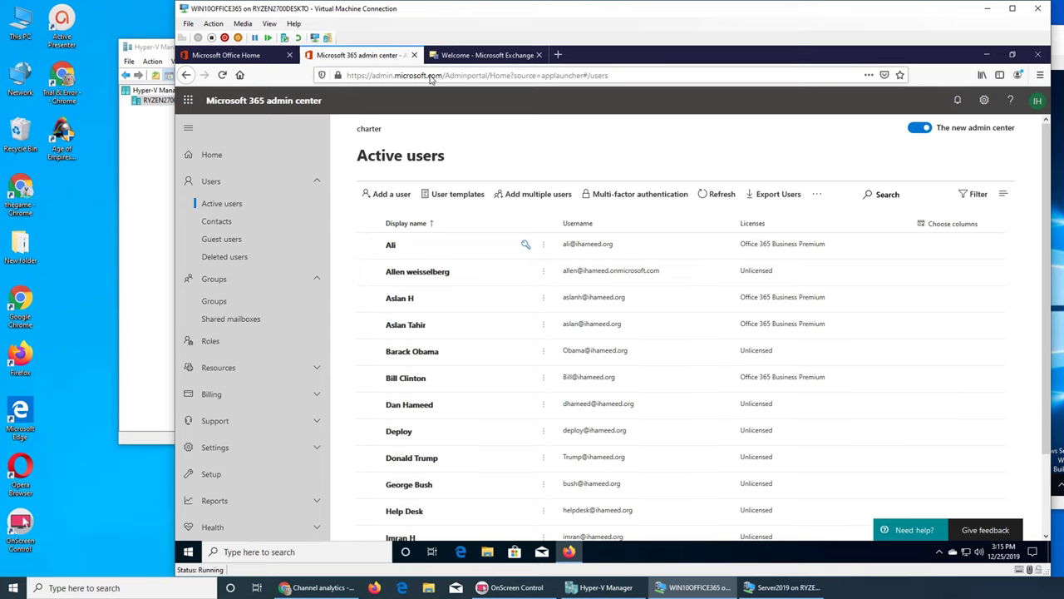
click(457, 60)
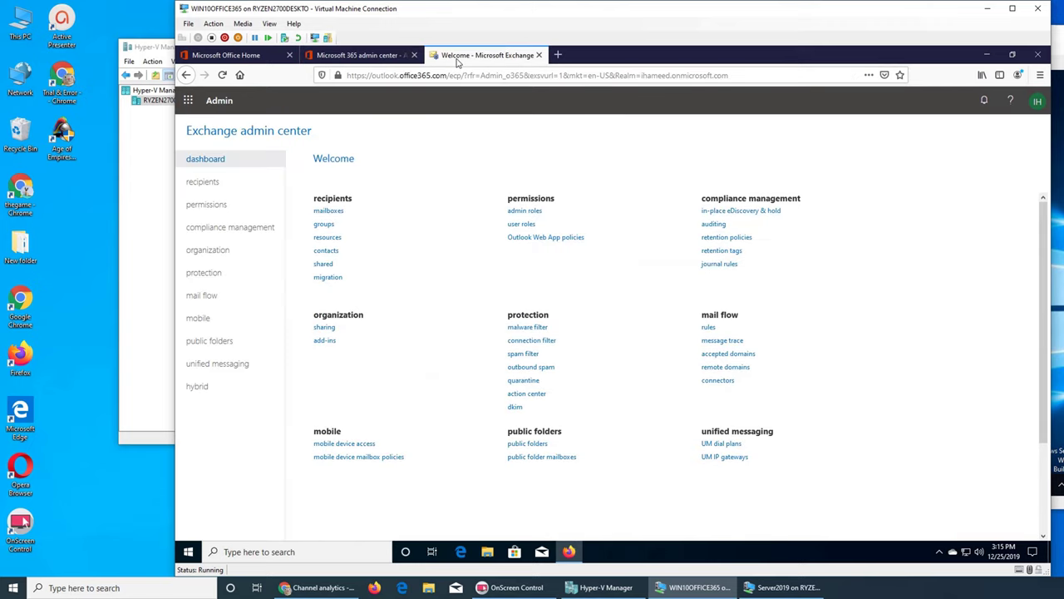
click(323, 224)
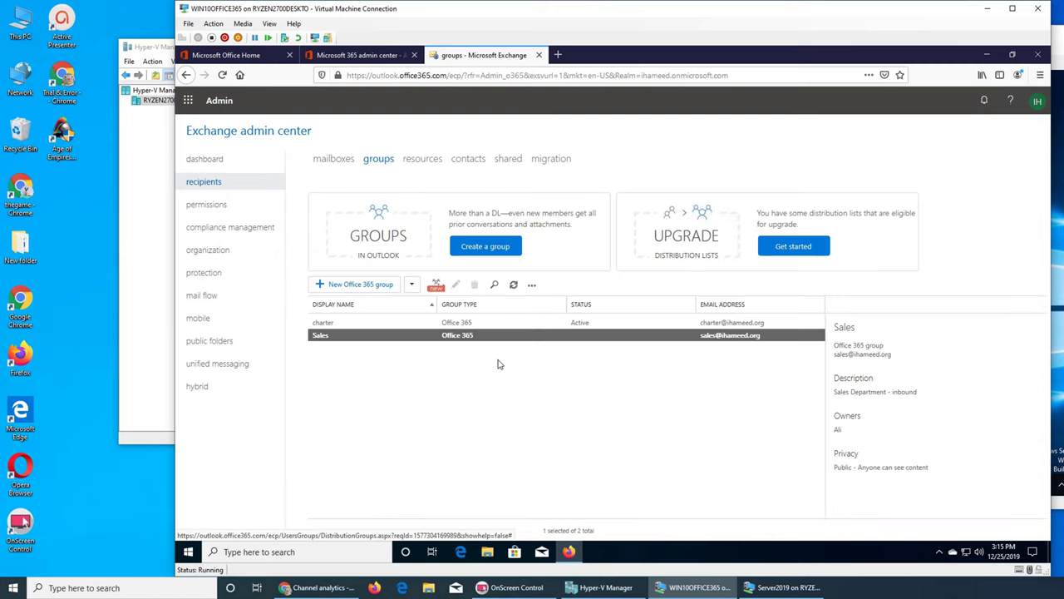
click(330, 324)
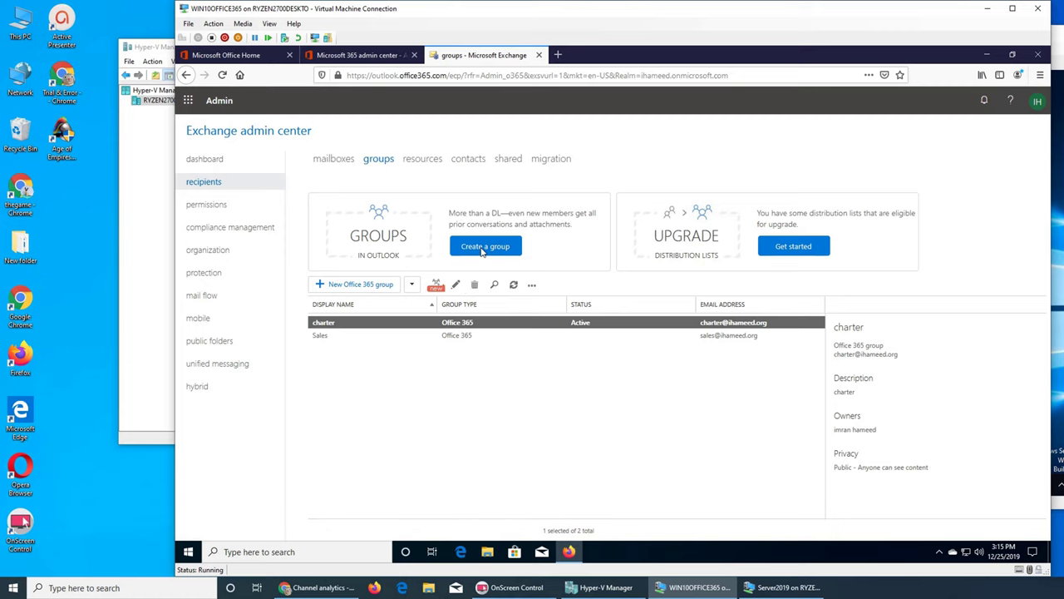
click(354, 285)
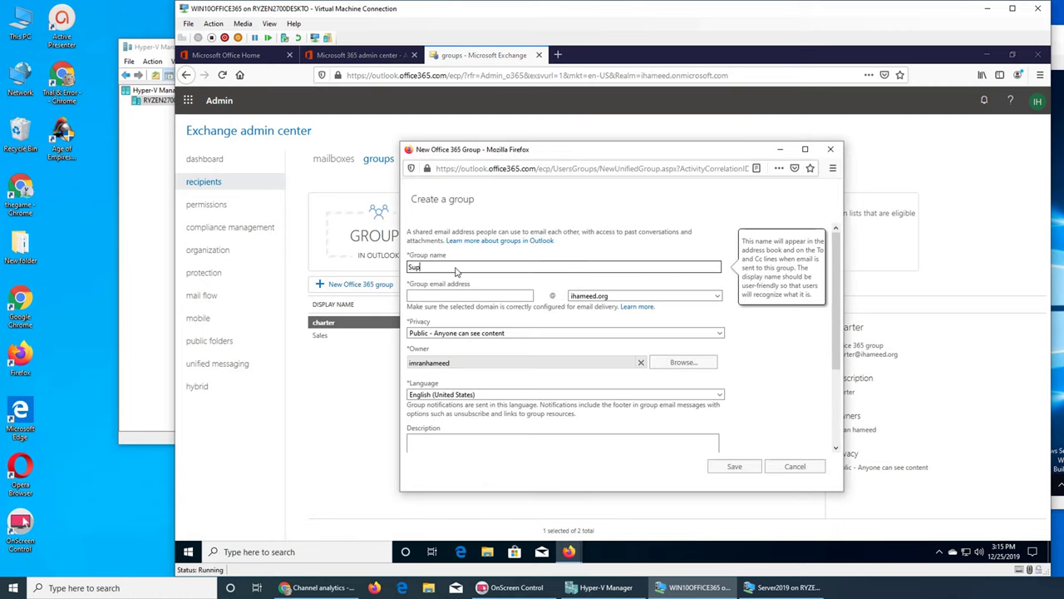
key(Tab)
text(Su)
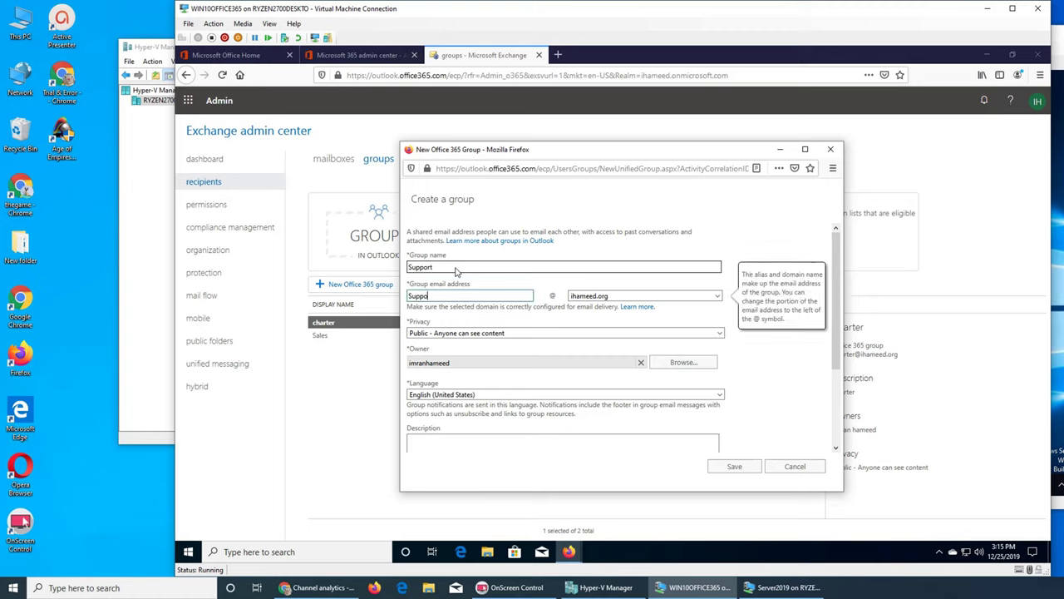
key(Tab)
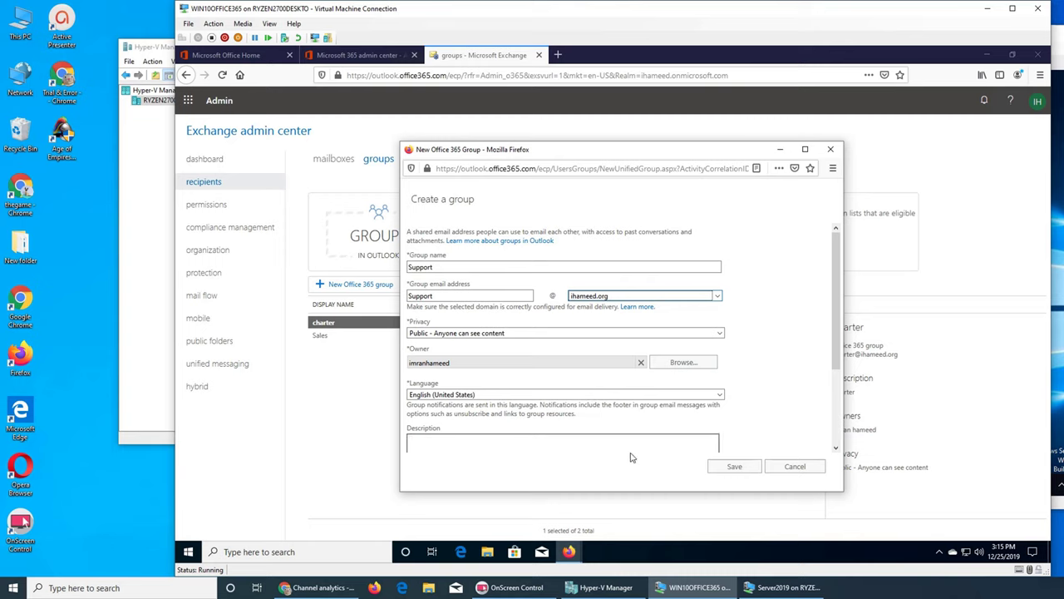
click(477, 447)
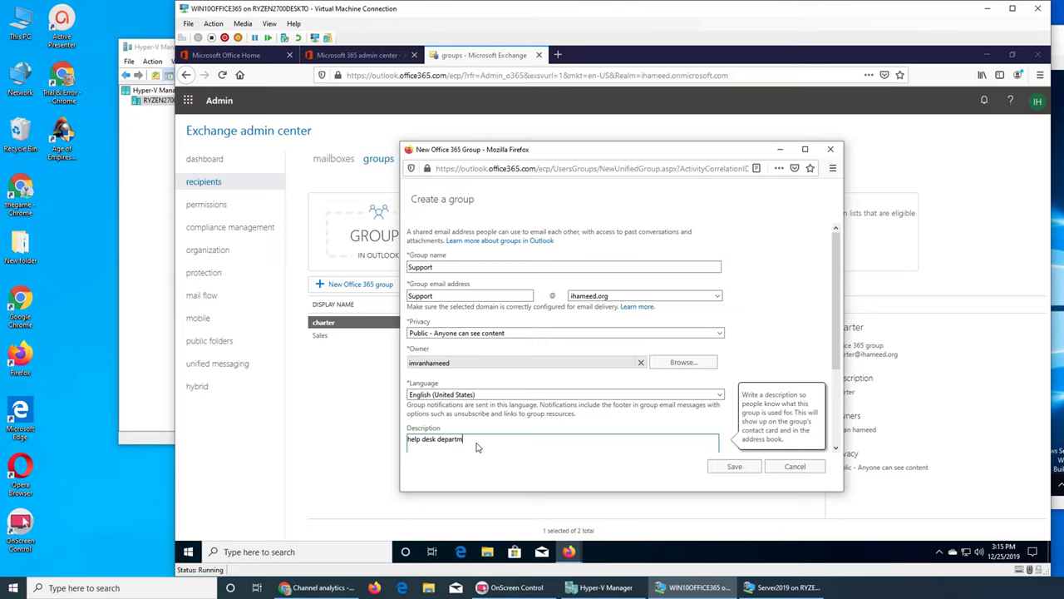
click(743, 468)
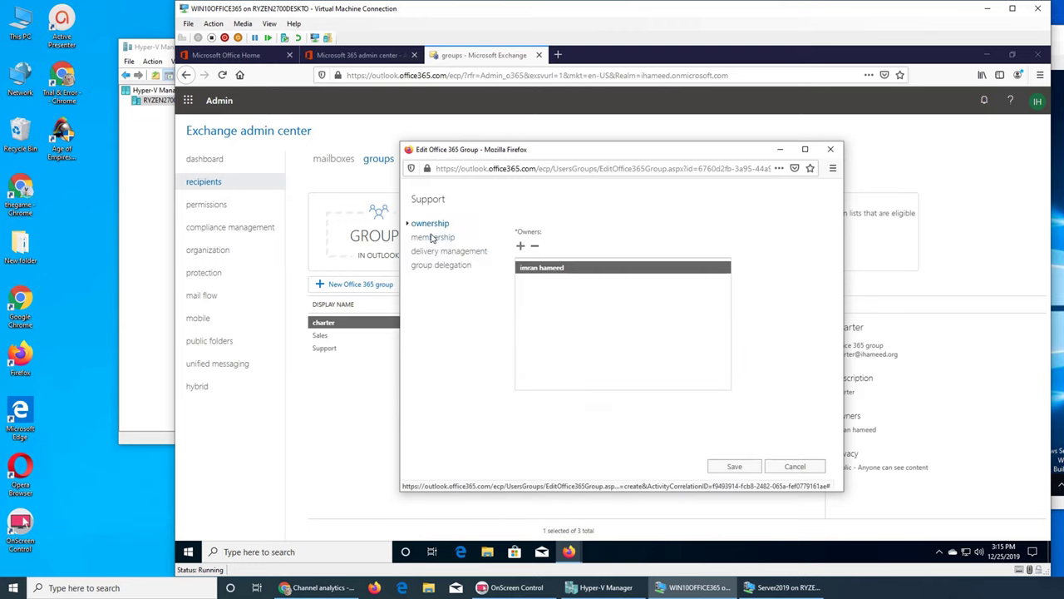
Step: Open the Support group's member picker and select all five users
click(432, 237)
click(433, 253)
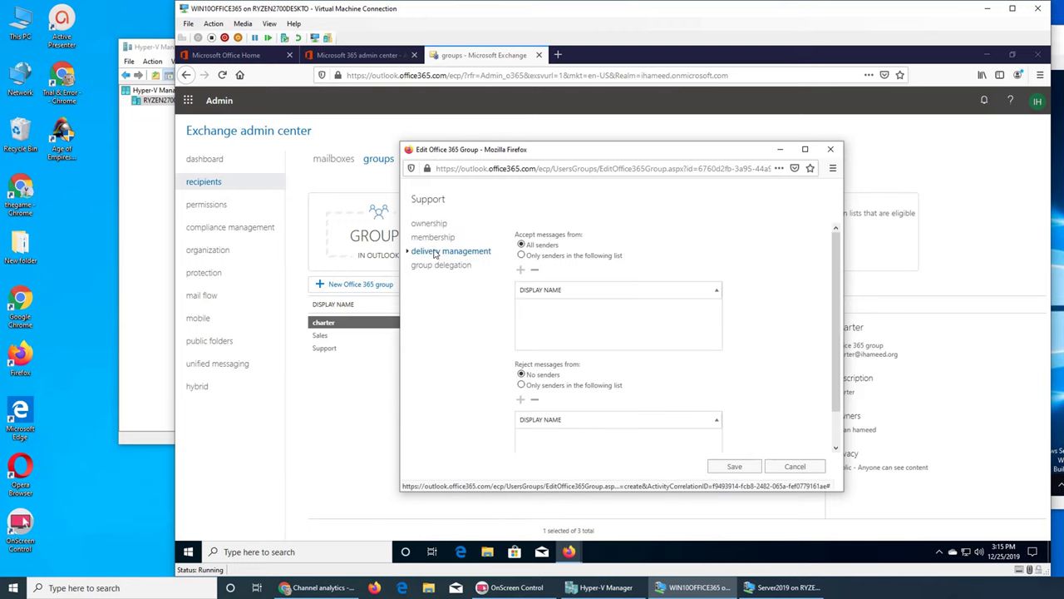
click(433, 237)
click(521, 247)
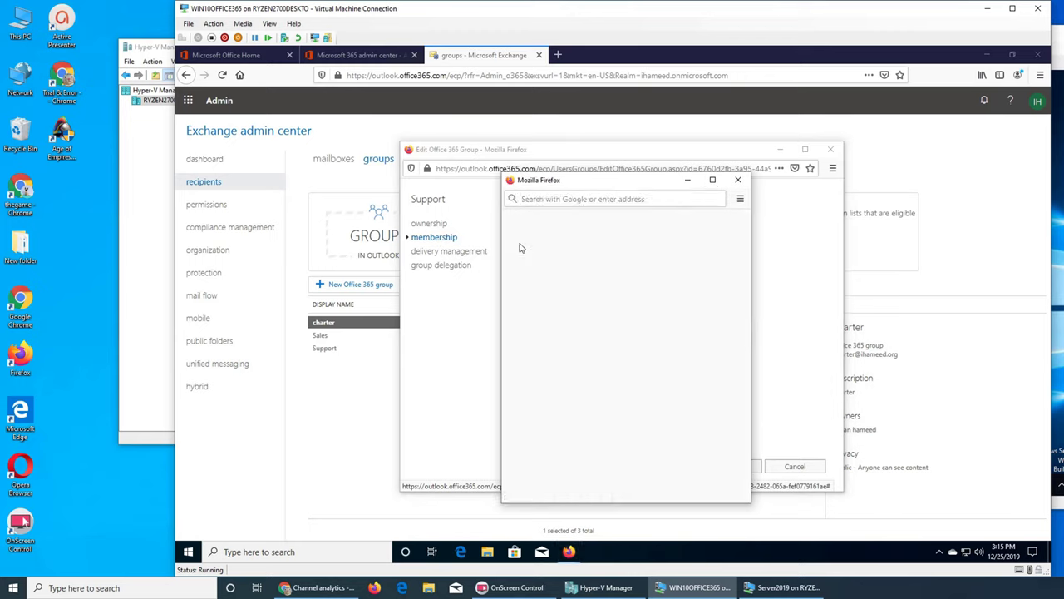
key(ctrl+a)
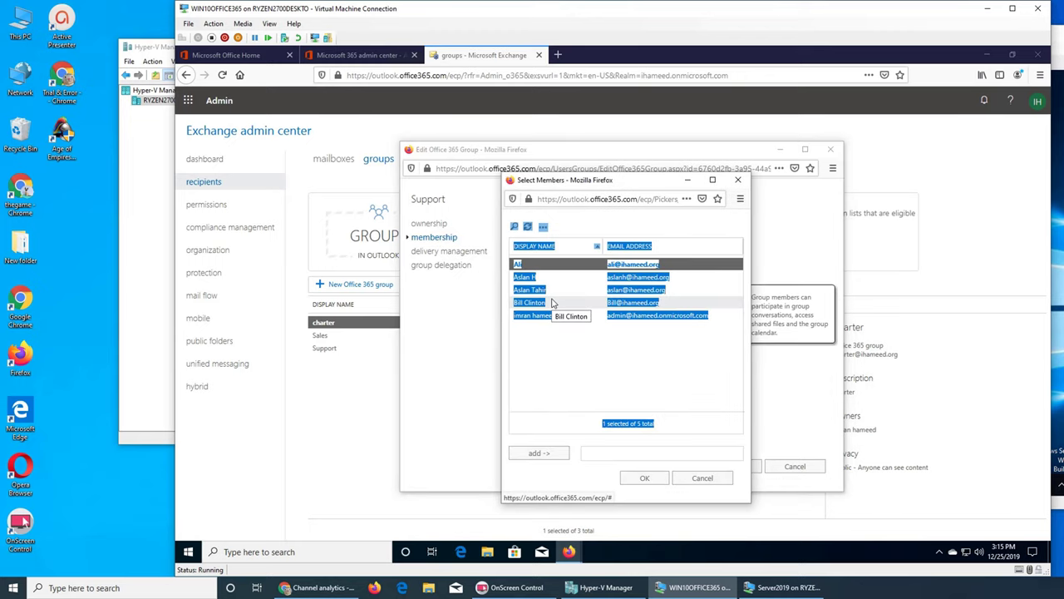
ctrl+click(518, 264)
click(520, 265)
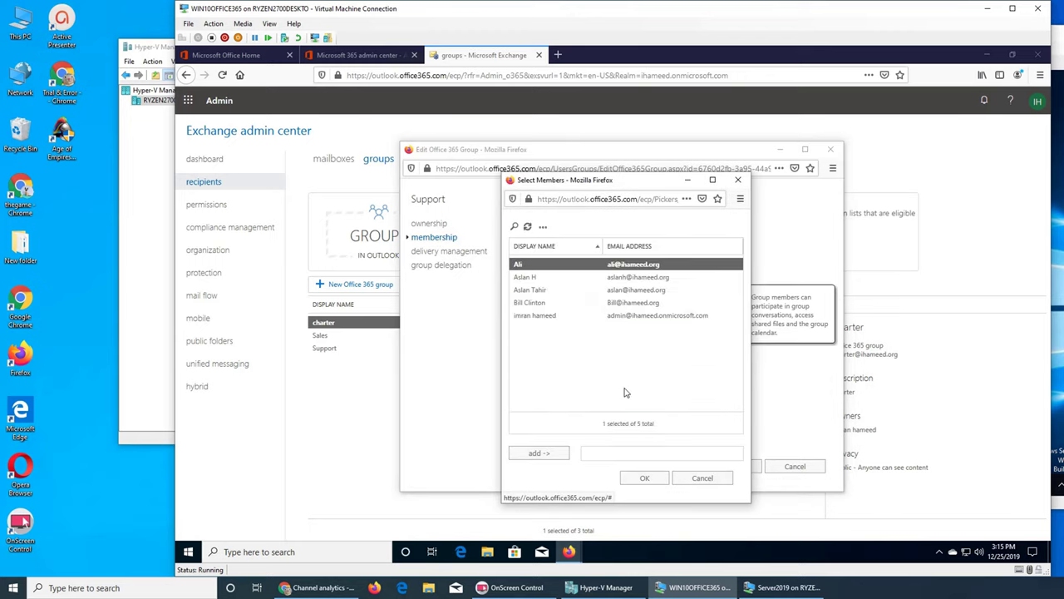
key(shift+Down)
key(shift+Down)
key(shift+Down)
key(shift+Down)
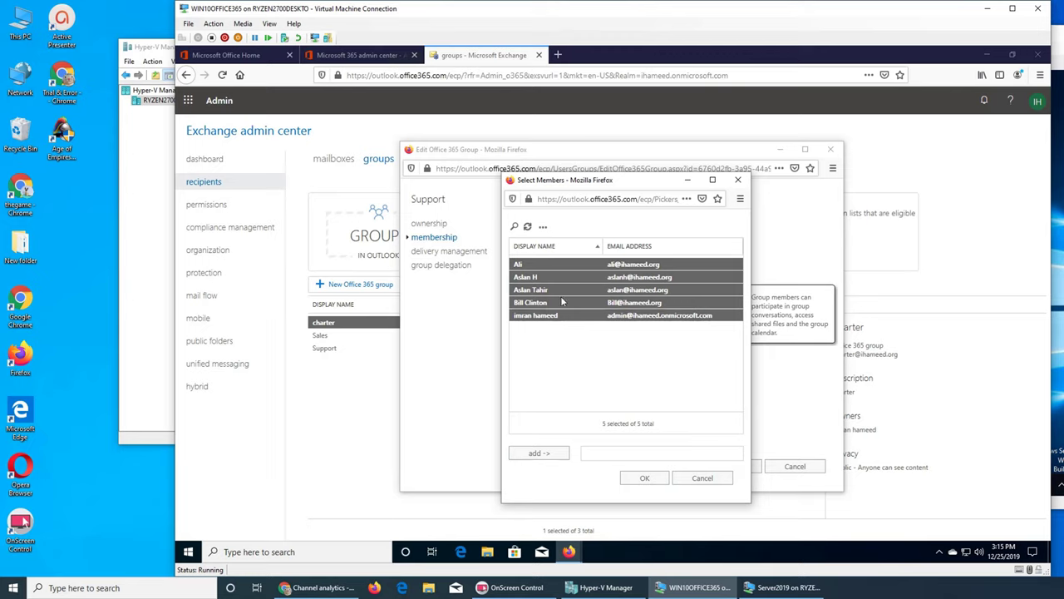
click(520, 264)
click(520, 264)
click(520, 276)
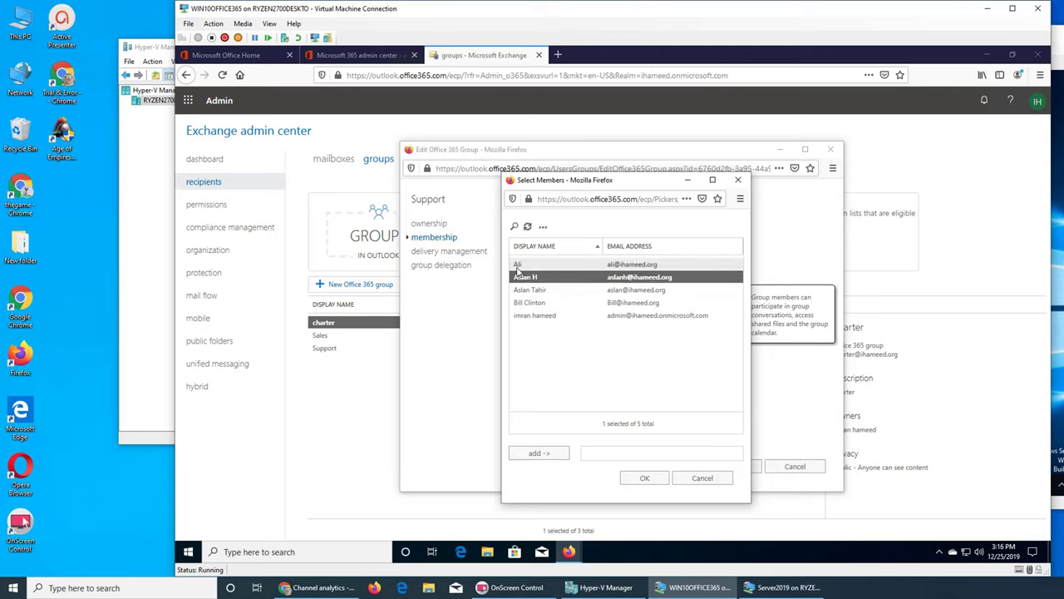
click(518, 268)
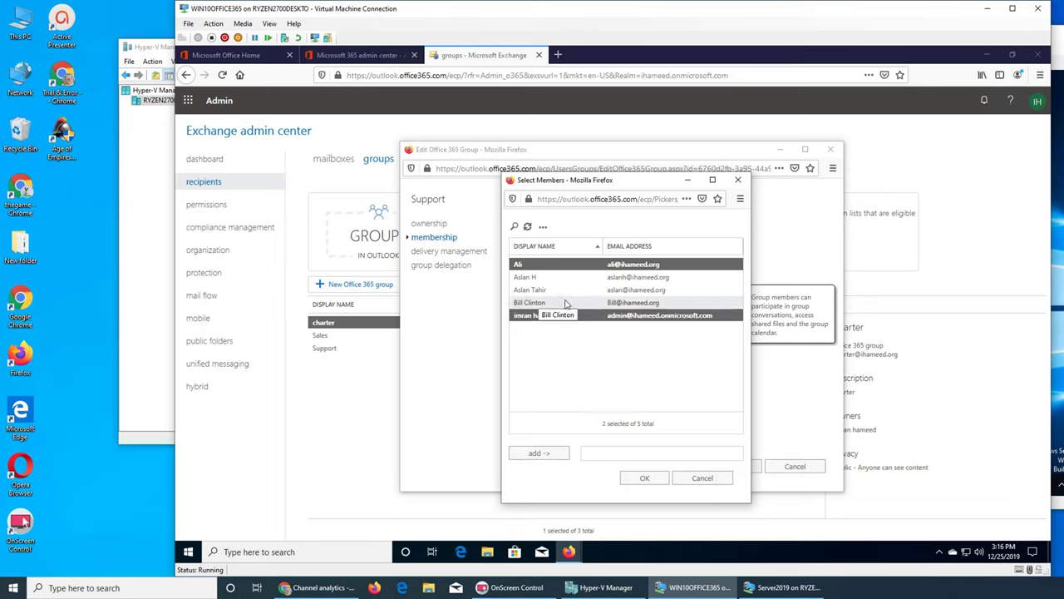
ctrl+click(536, 315)
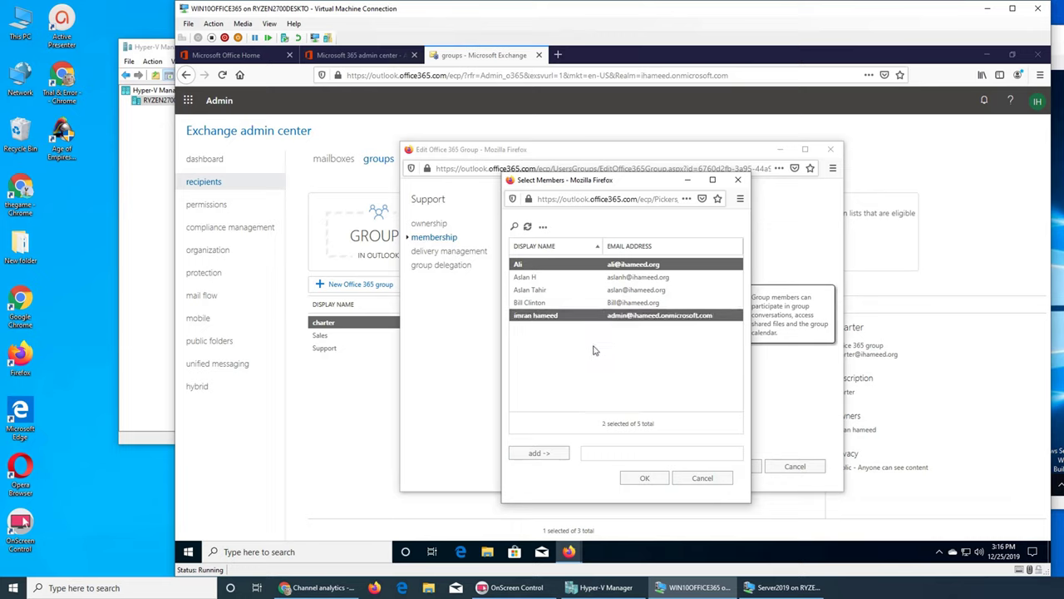
click(593, 350)
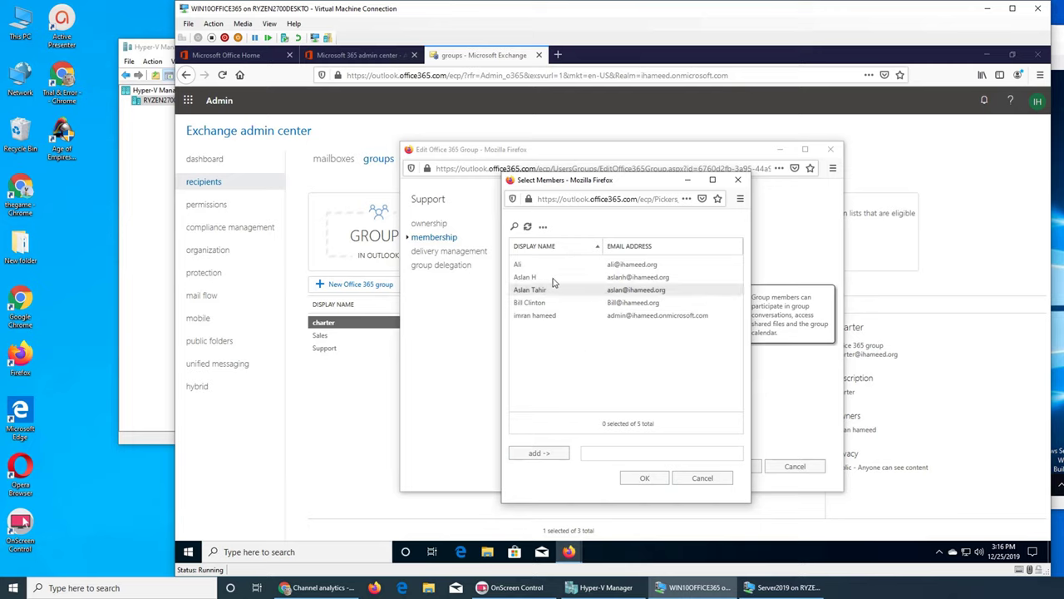
click(529, 265)
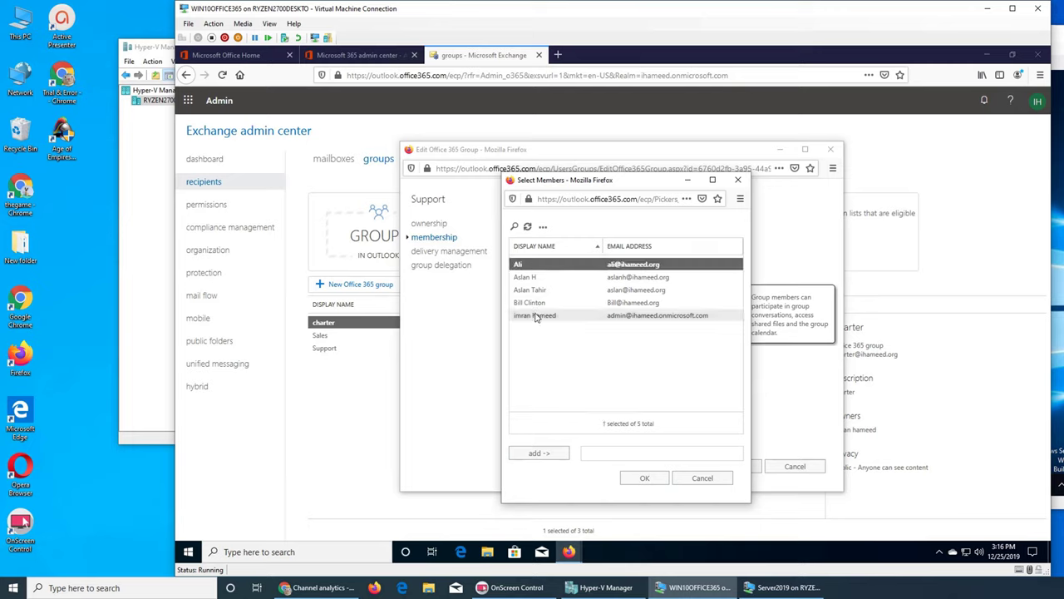
shift+click(535, 316)
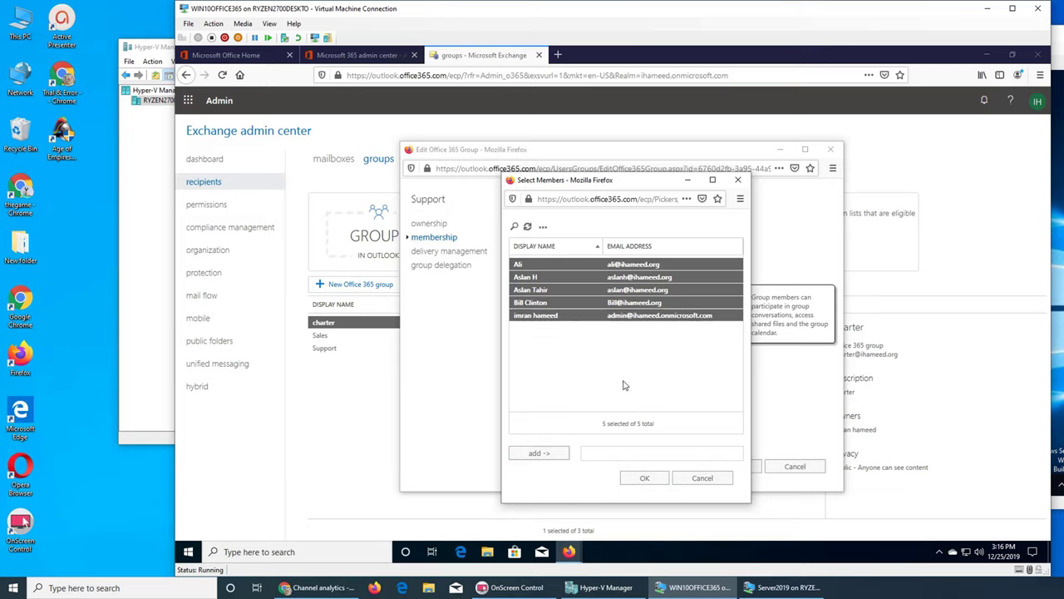
Step: Add the five selected users as members and save the Support group
click(539, 453)
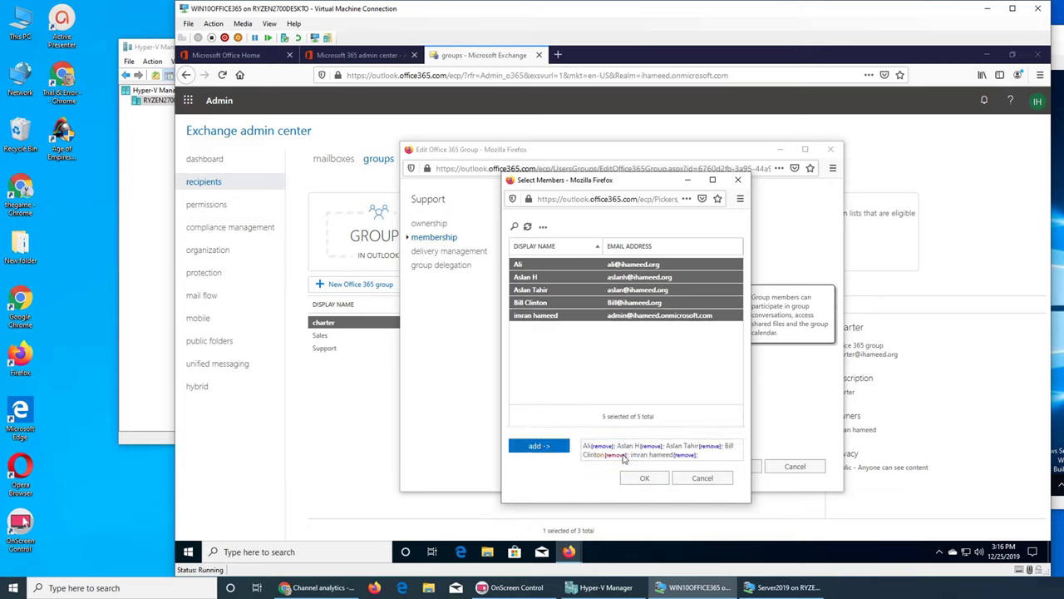
click(638, 477)
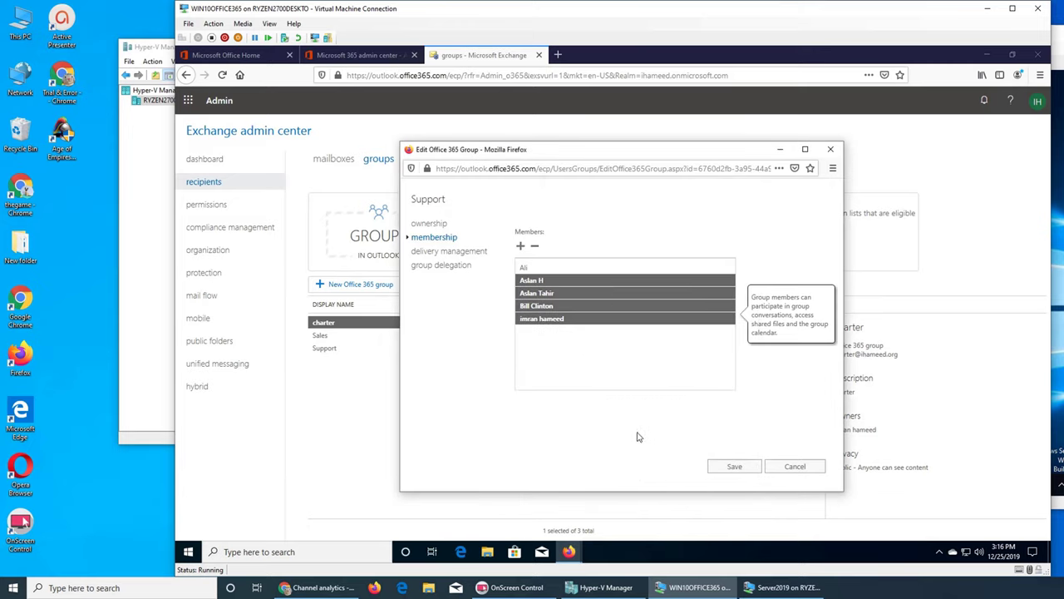
click(718, 468)
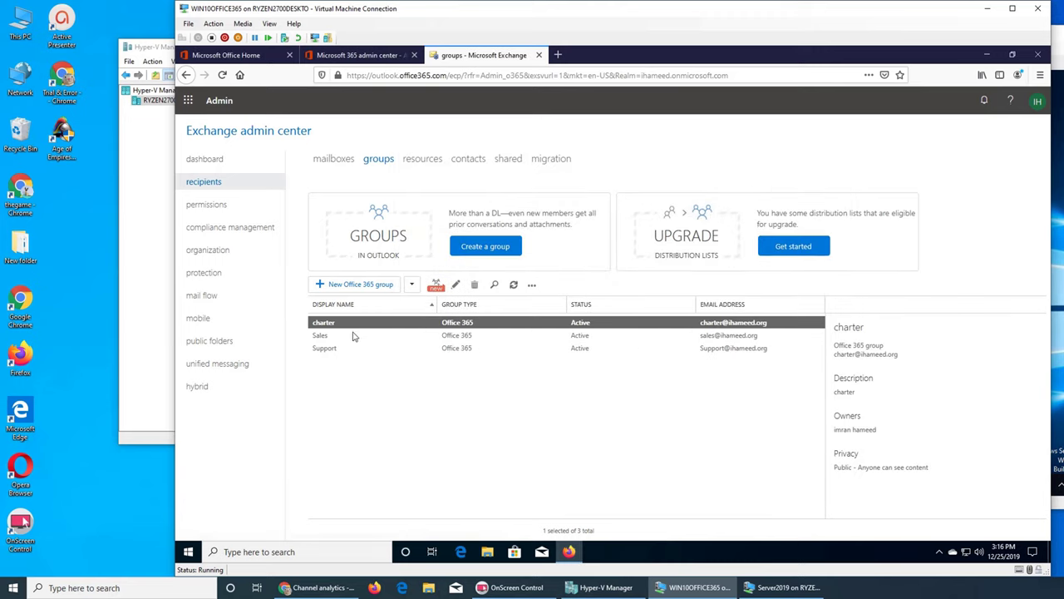
click(328, 348)
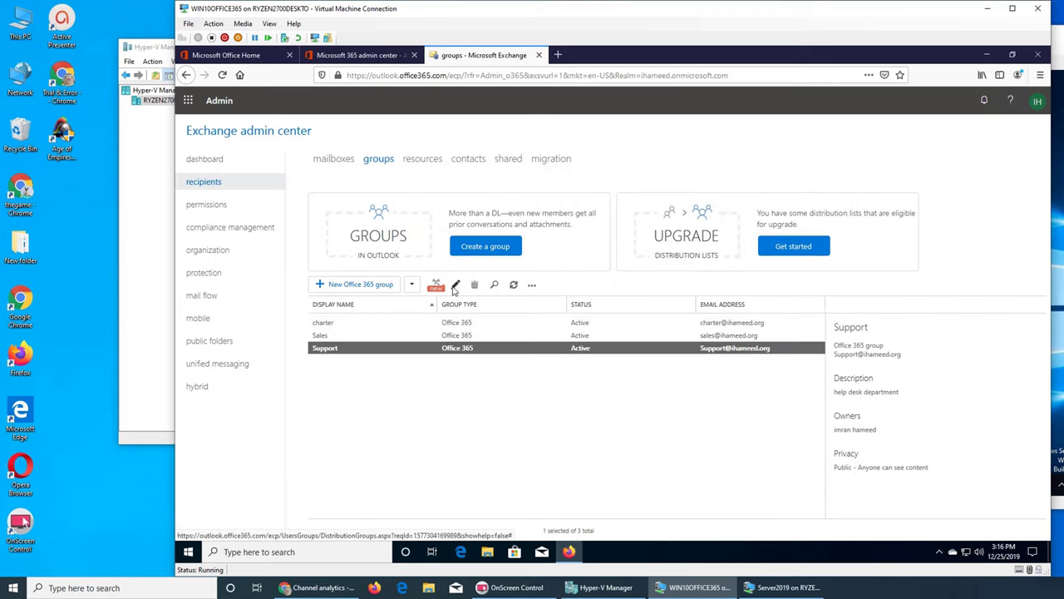
click(455, 285)
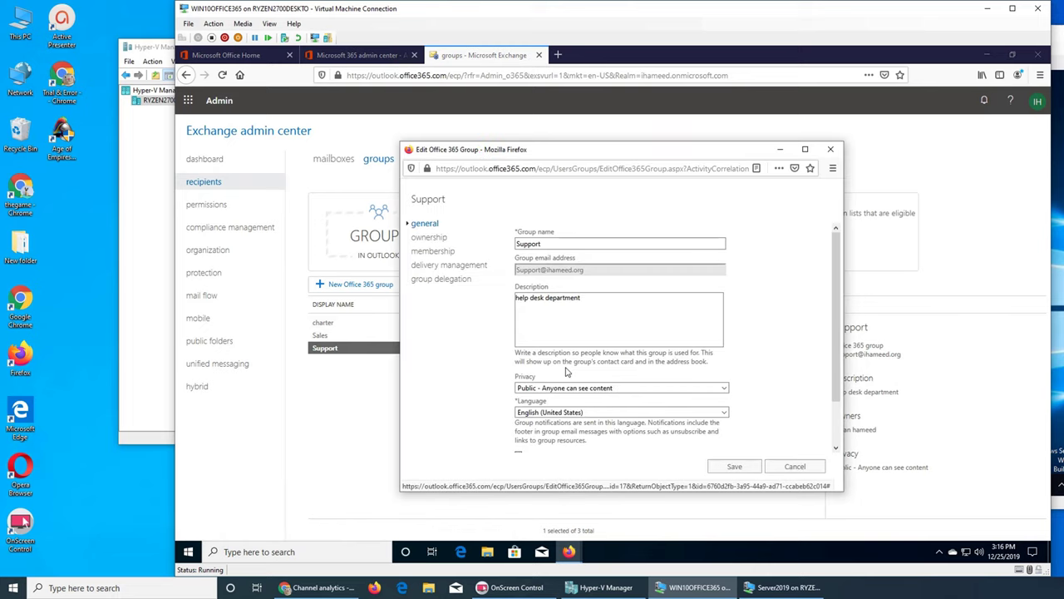
click(434, 283)
click(435, 268)
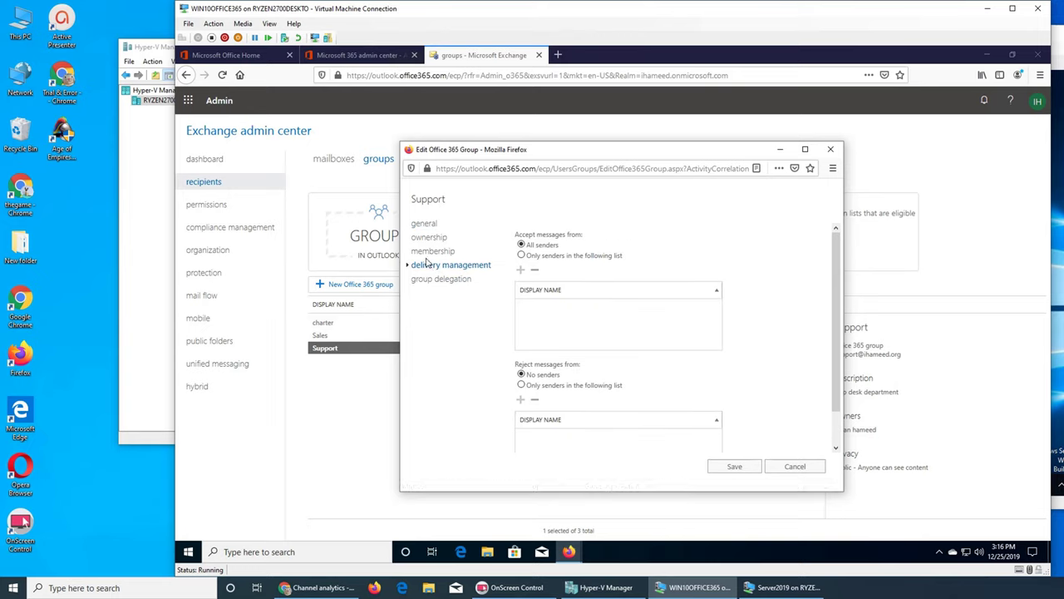
click(430, 251)
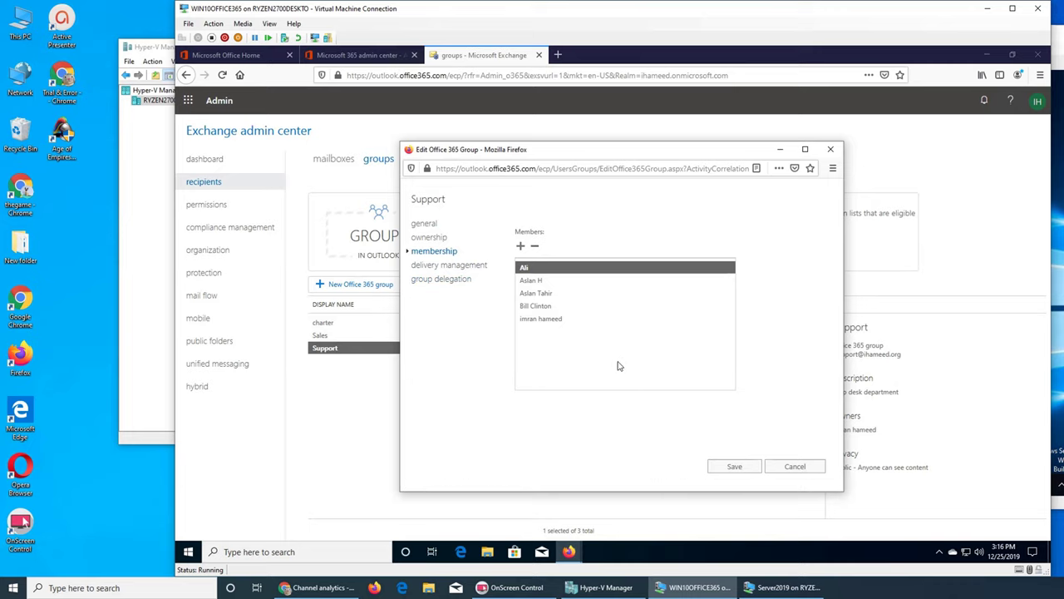
click(786, 472)
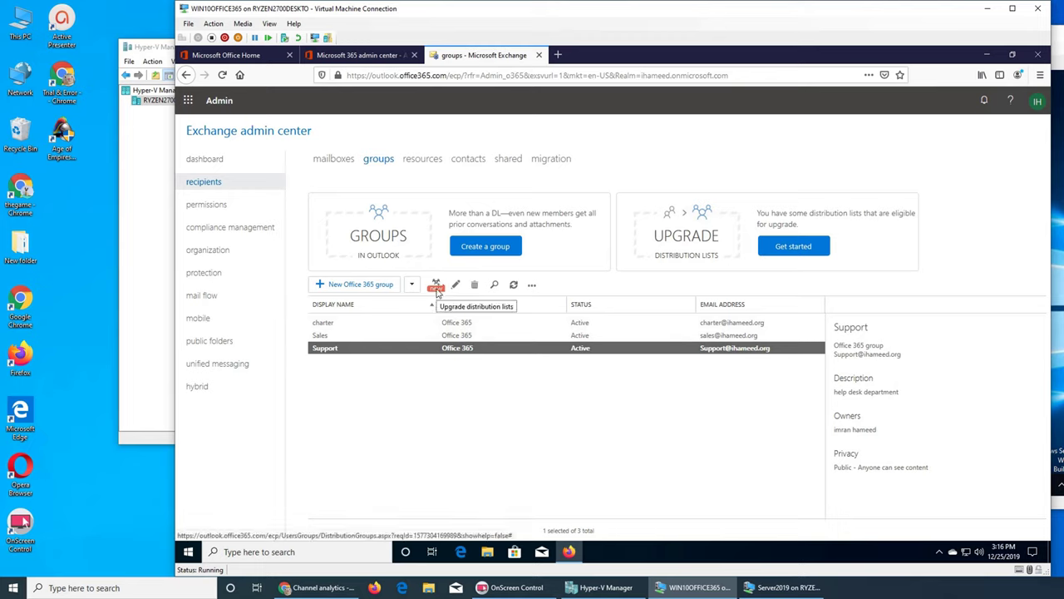
Step: Create distribution list 'Accounts' with alias accounts and notes 'all the accounts'
click(413, 286)
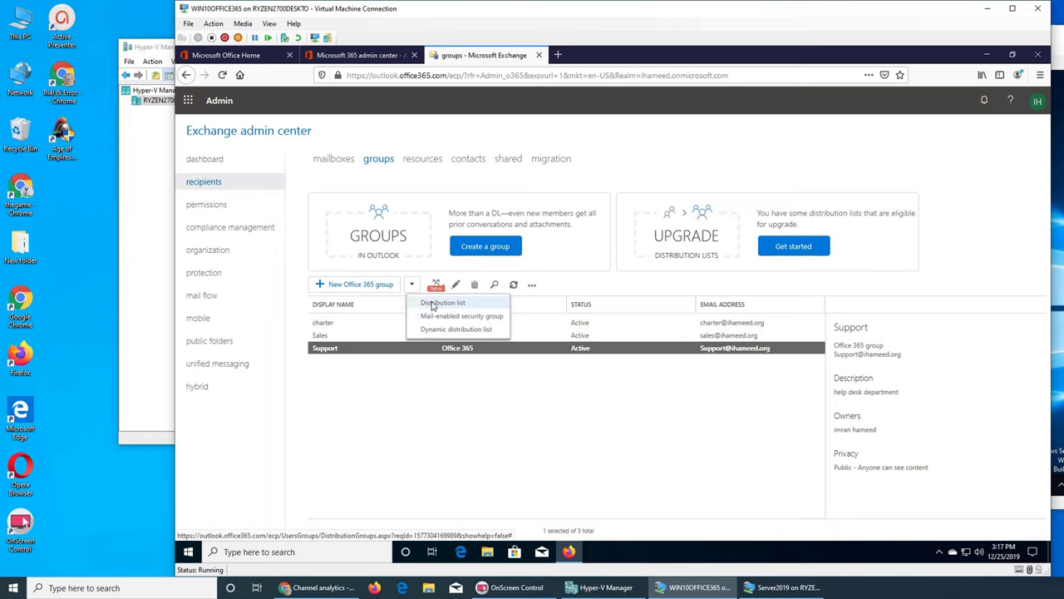
click(432, 304)
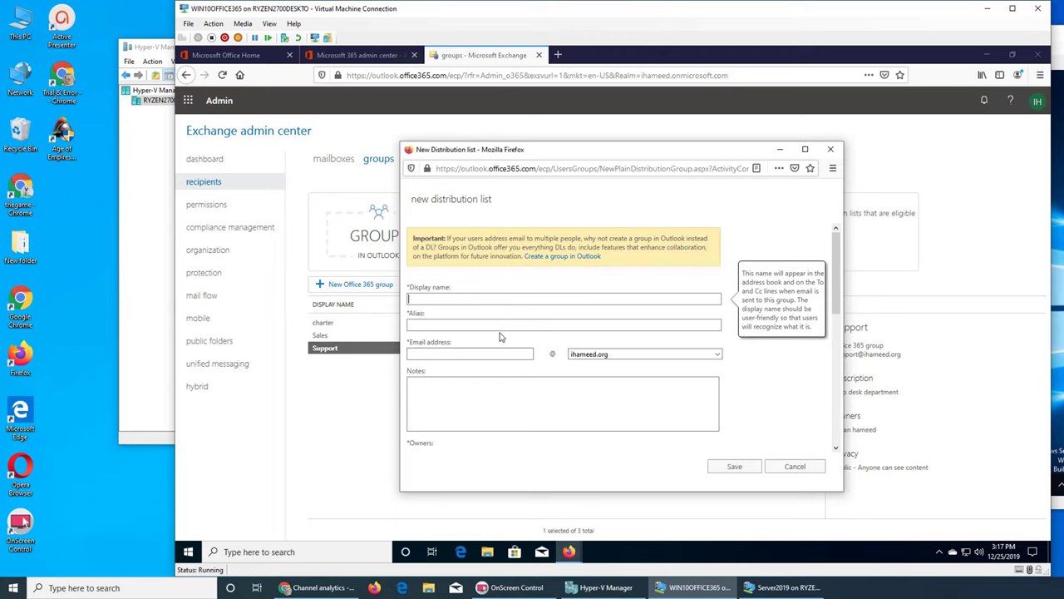
text(ounts)
key(Tab)
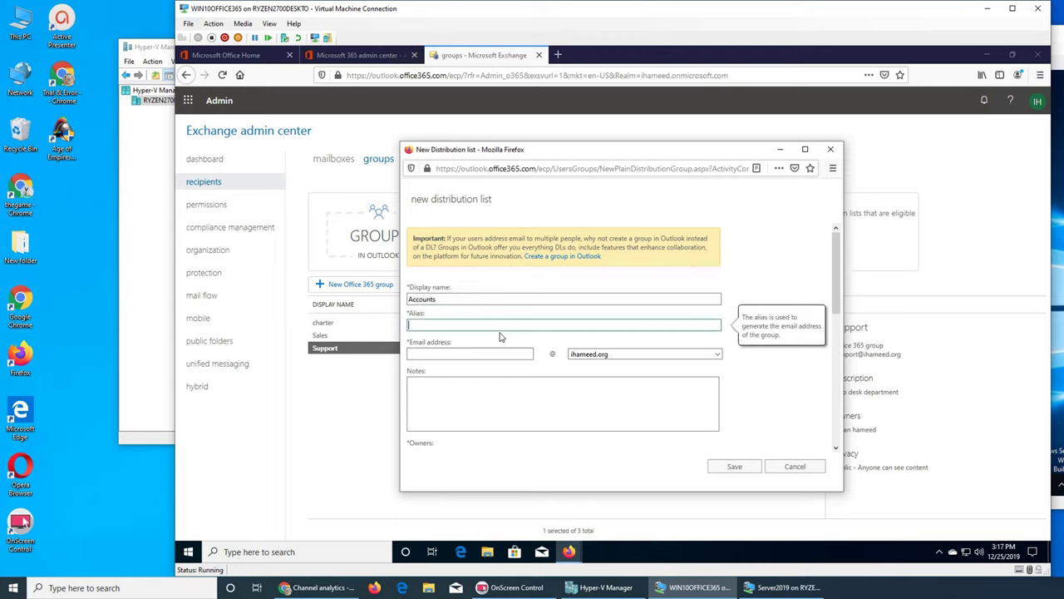
text(accounts)
key(Tab)
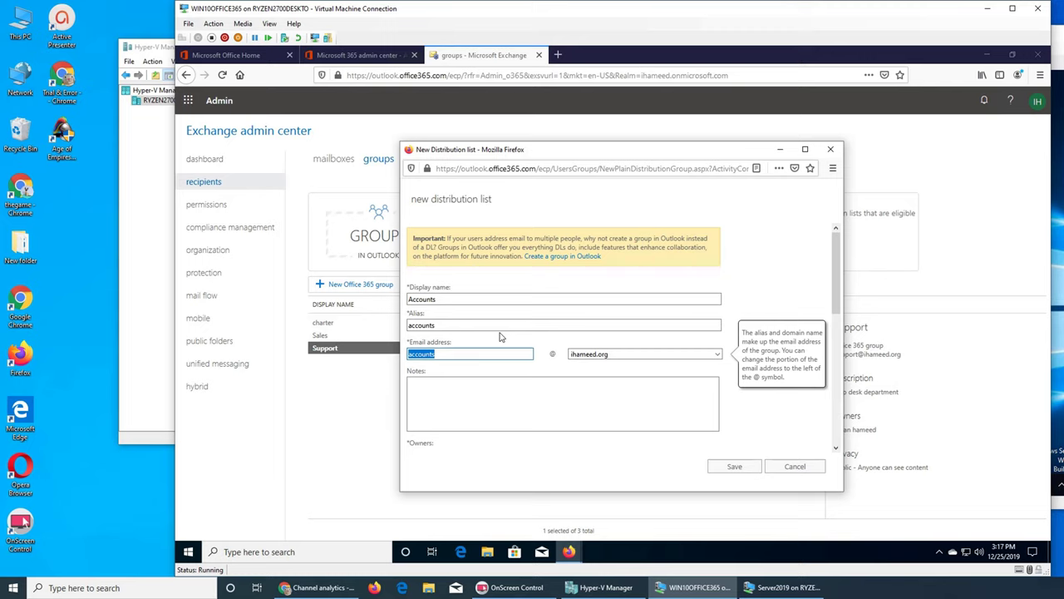
click(499, 337)
click(527, 386)
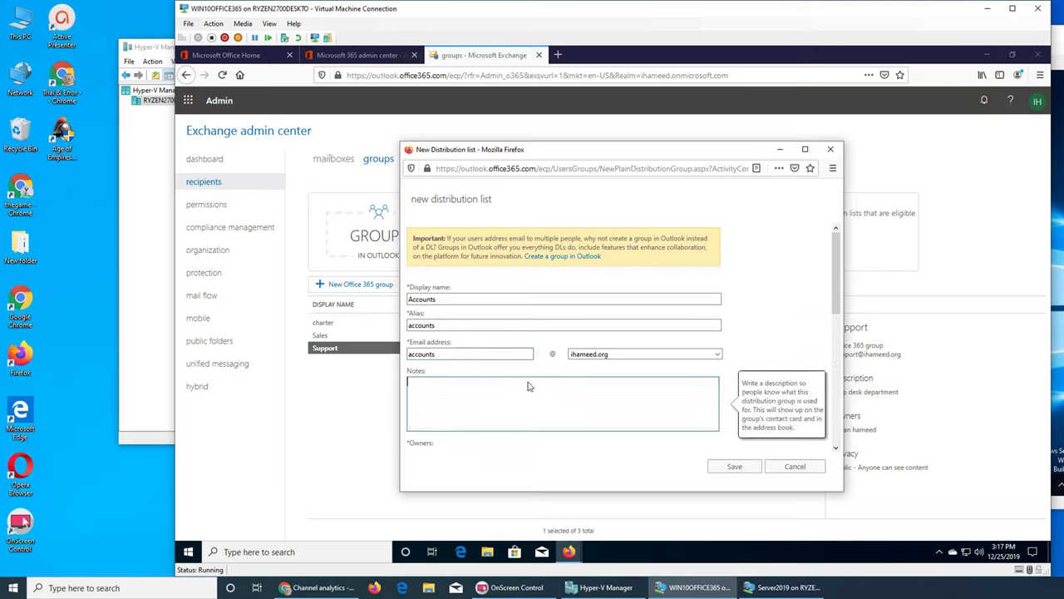
text(all the accounts)
click(735, 467)
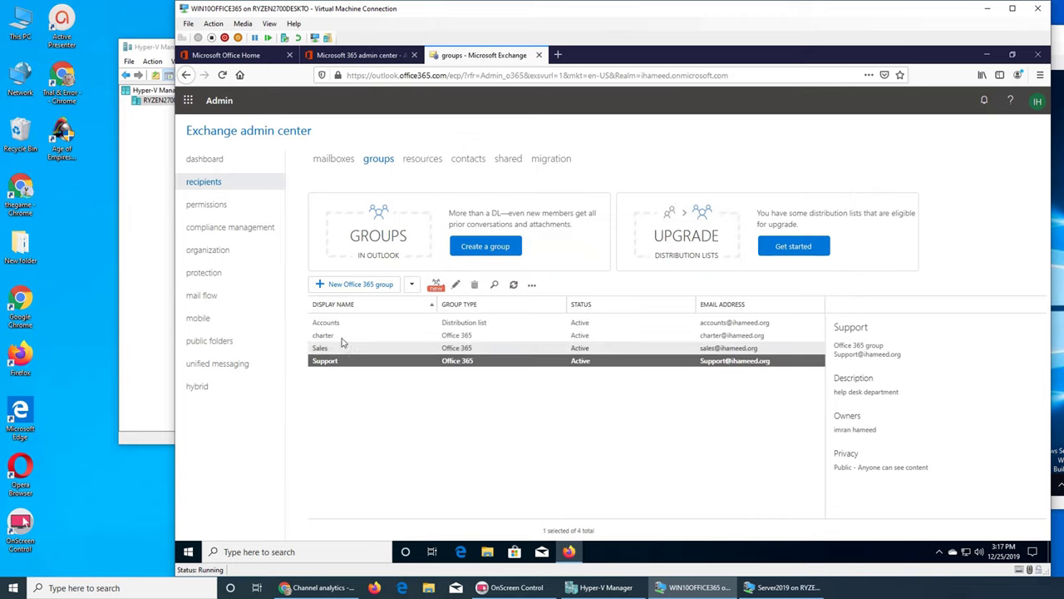
Step: Add all six listed recipients, including Accounts itself, as members of the Accounts list
double_click(341, 323)
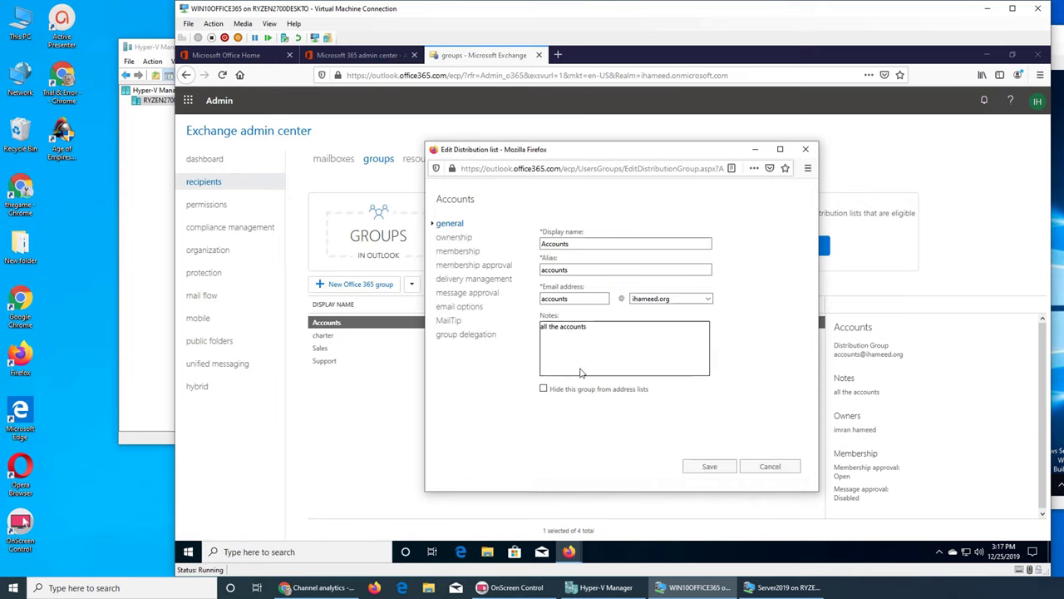
click(453, 238)
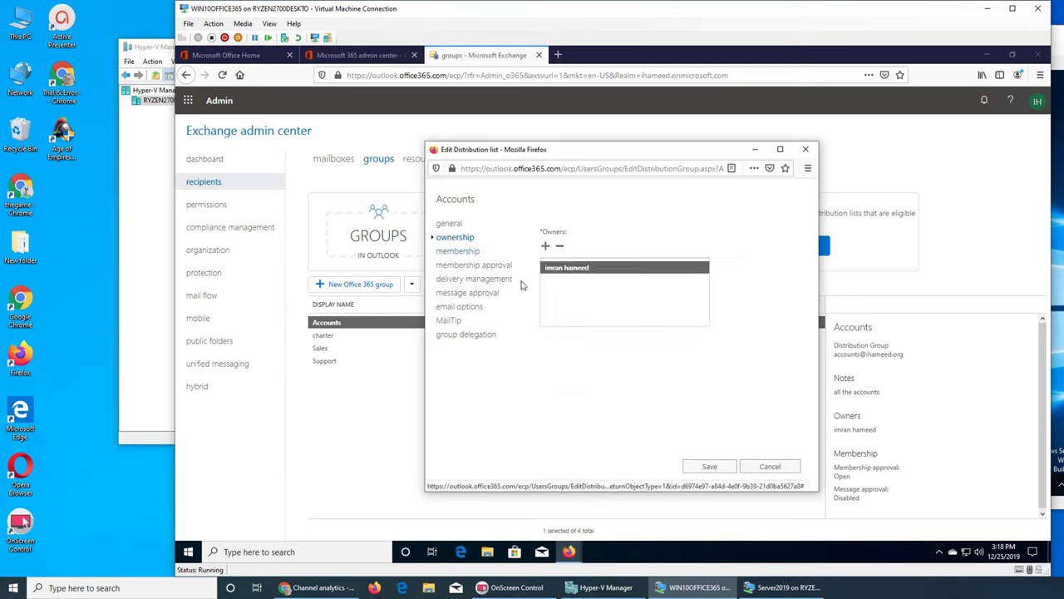
click(468, 252)
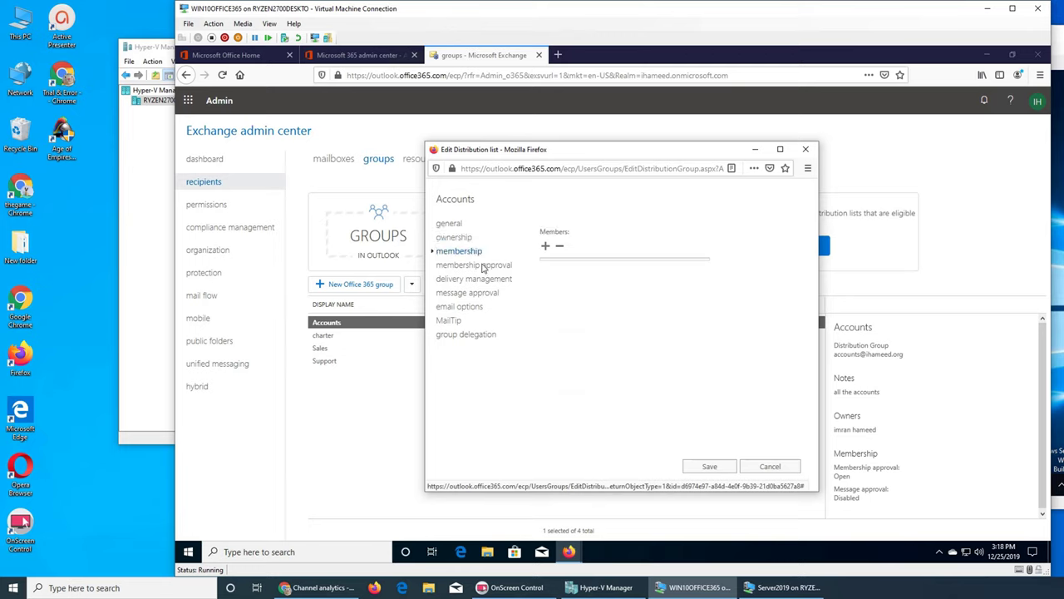
click(547, 246)
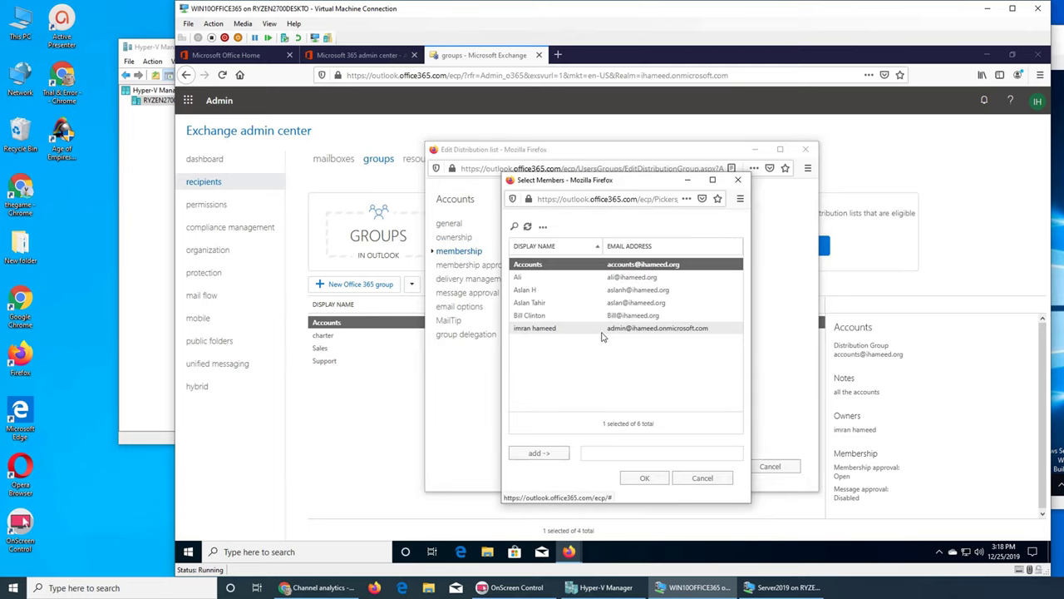
shift+click(539, 331)
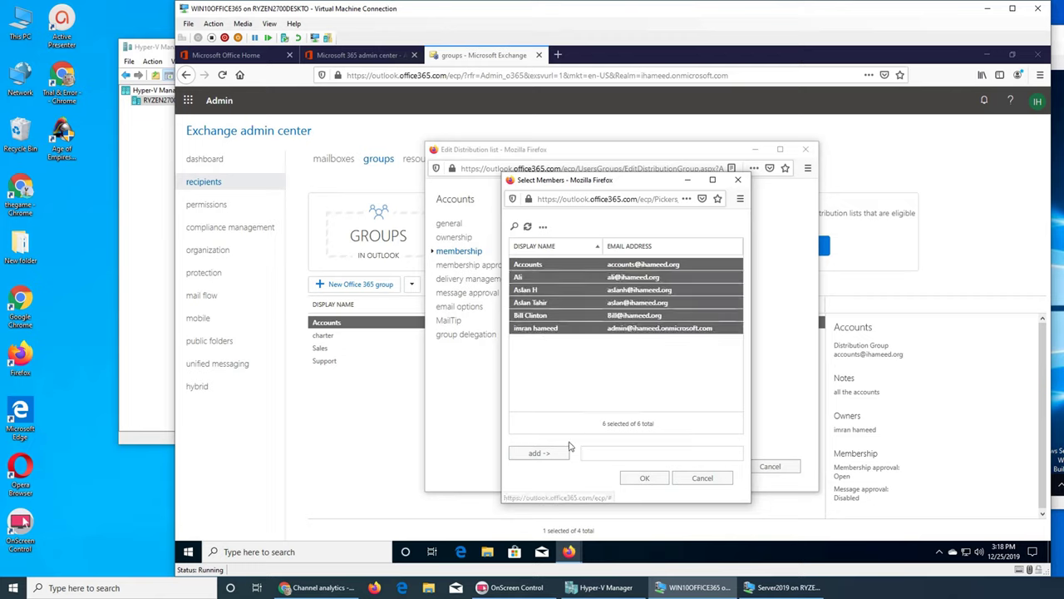
click(548, 453)
click(639, 477)
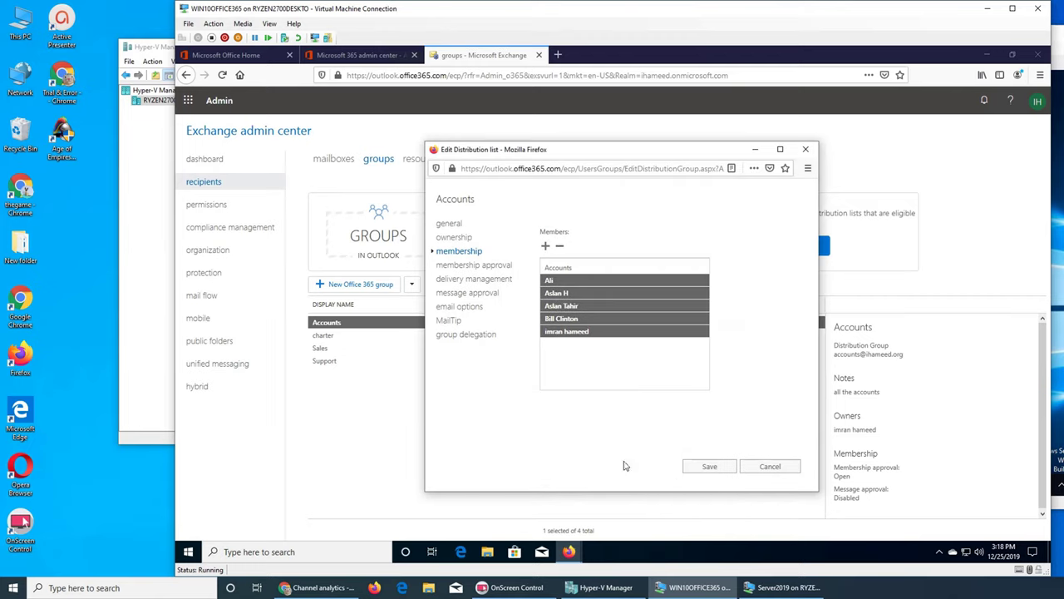
Step: Show the Accounts list's membership approval, with joining and leaving both Open
click(481, 266)
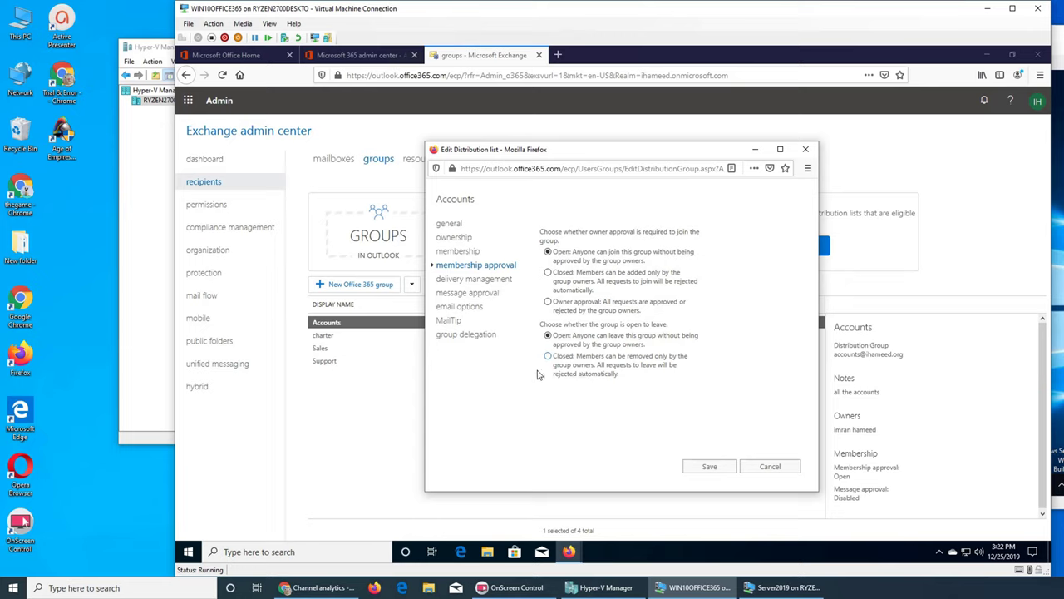
Step: Show the Accounts list's delivery management, allowing only senders inside the organization
click(466, 280)
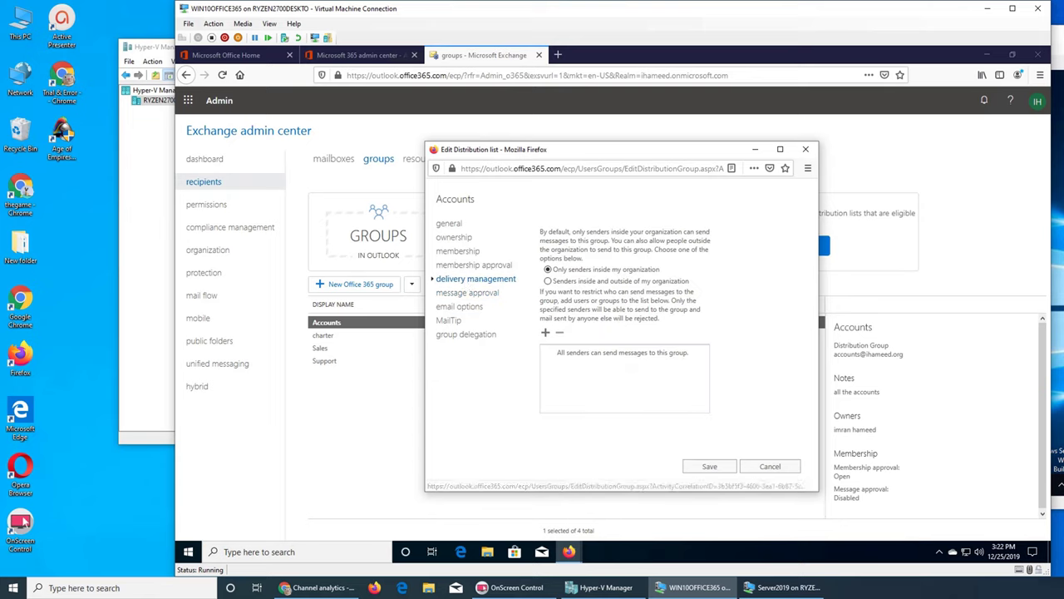
click(21, 522)
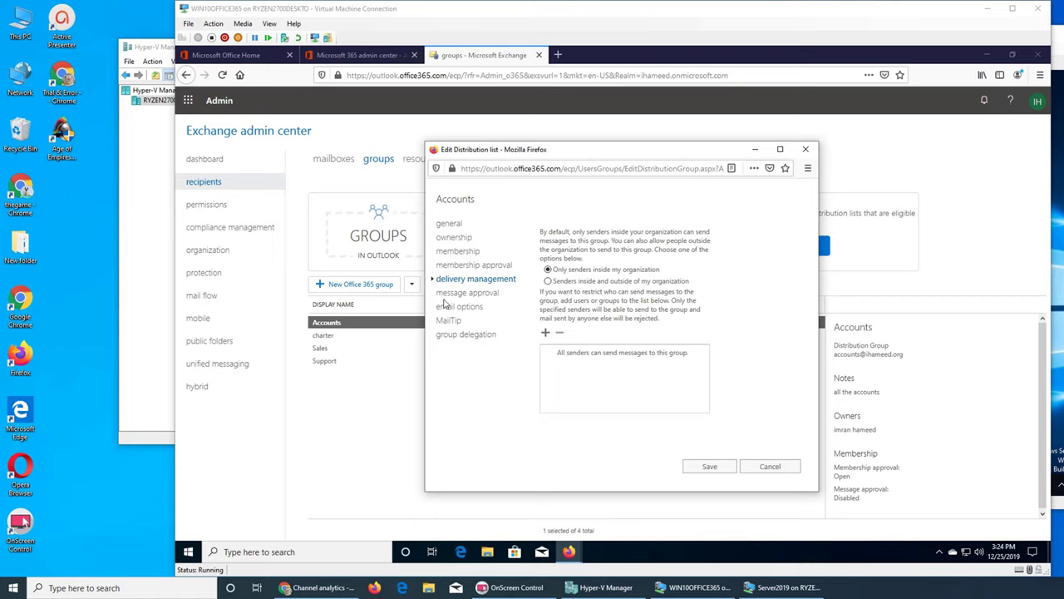
Step: Review the Accounts list's message approval, leaving moderation off with no moderators
click(454, 295)
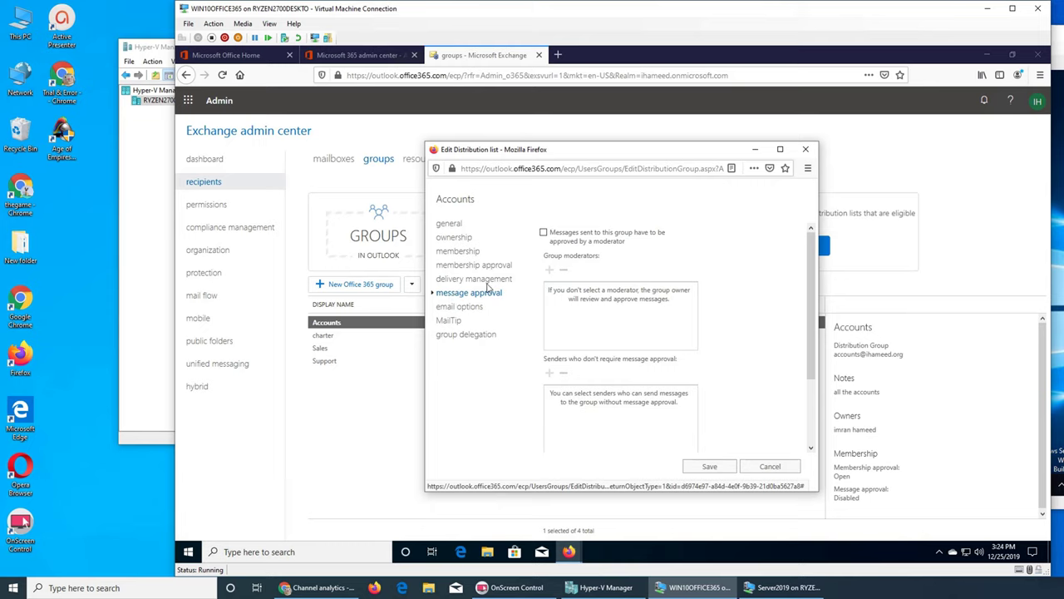
mouse_move(579, 243)
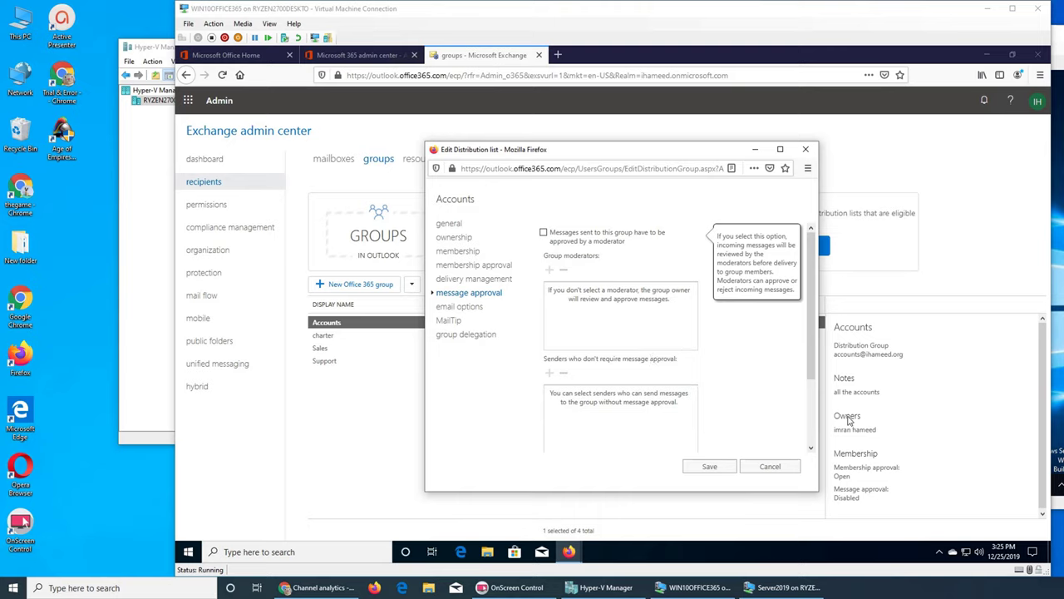
click(603, 414)
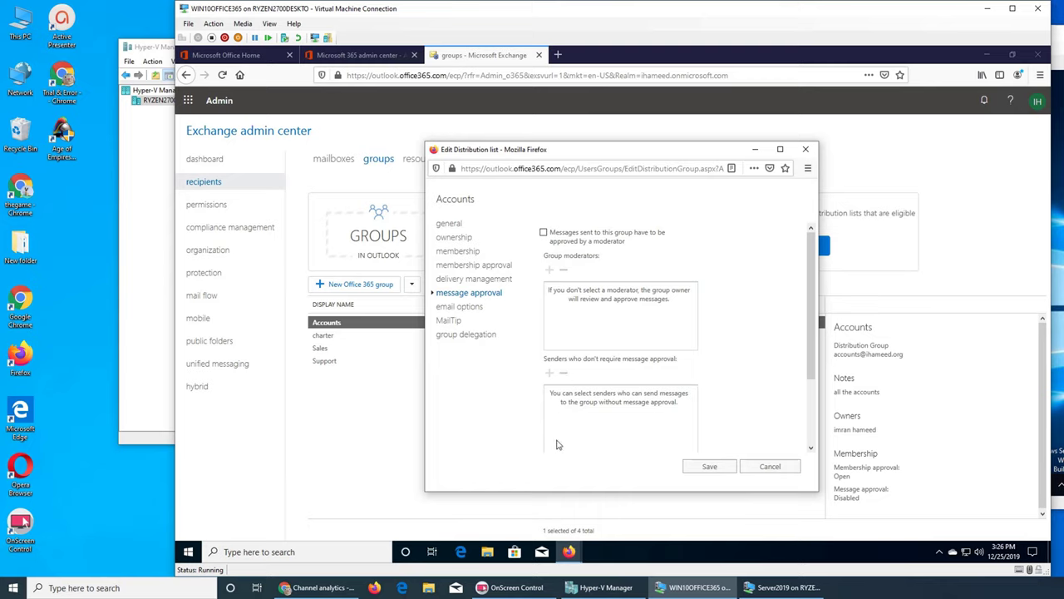
Step: Show the Accounts list's email options, listing its single SMTP default reply address
click(462, 306)
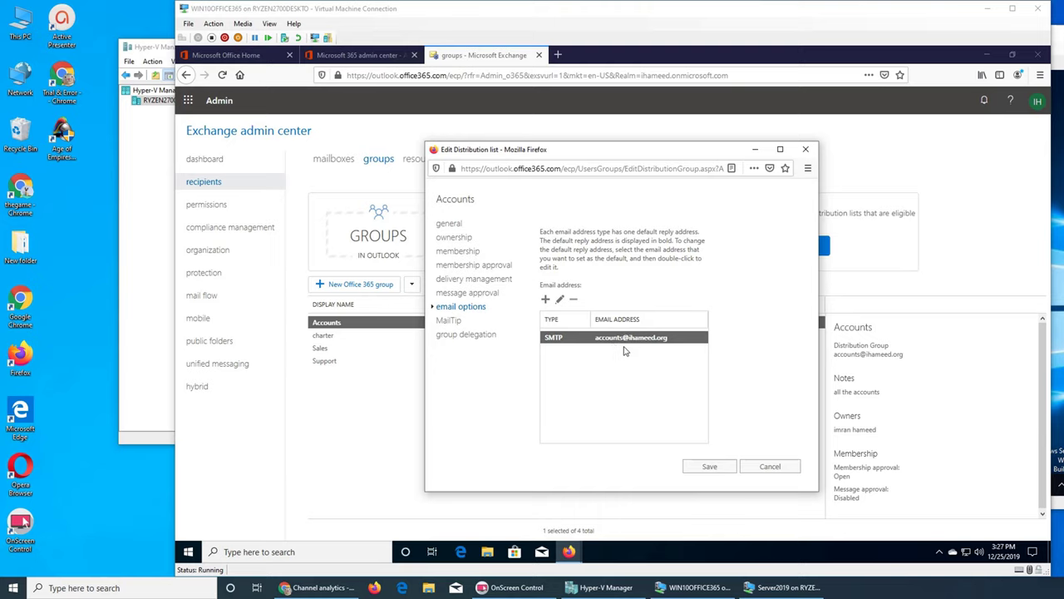
Step: Review the Accounts list's MailTip and group delegation settings, then cancel the edit window unsaved
click(456, 320)
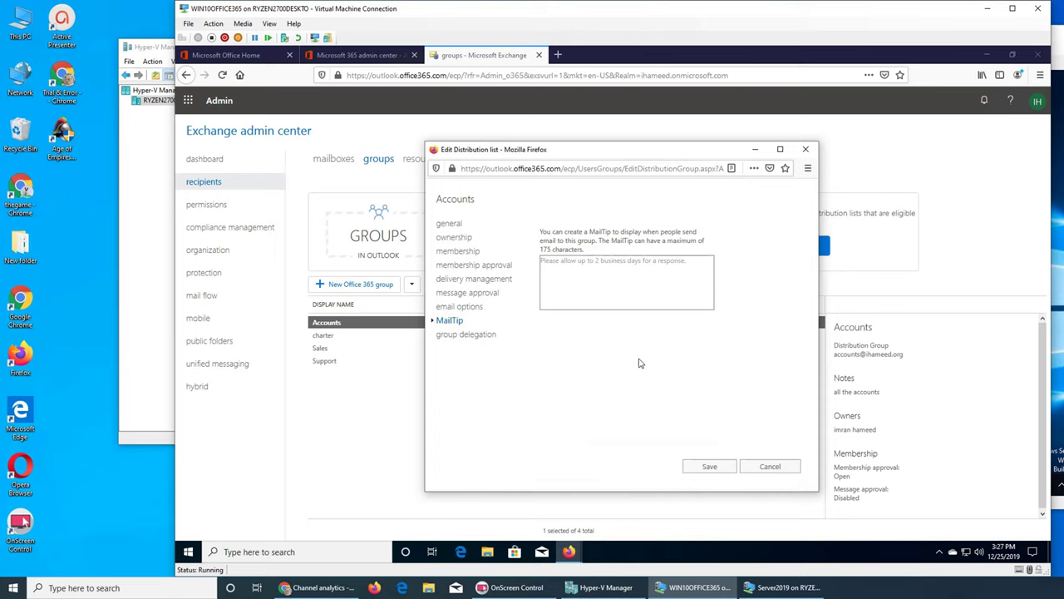
click(463, 335)
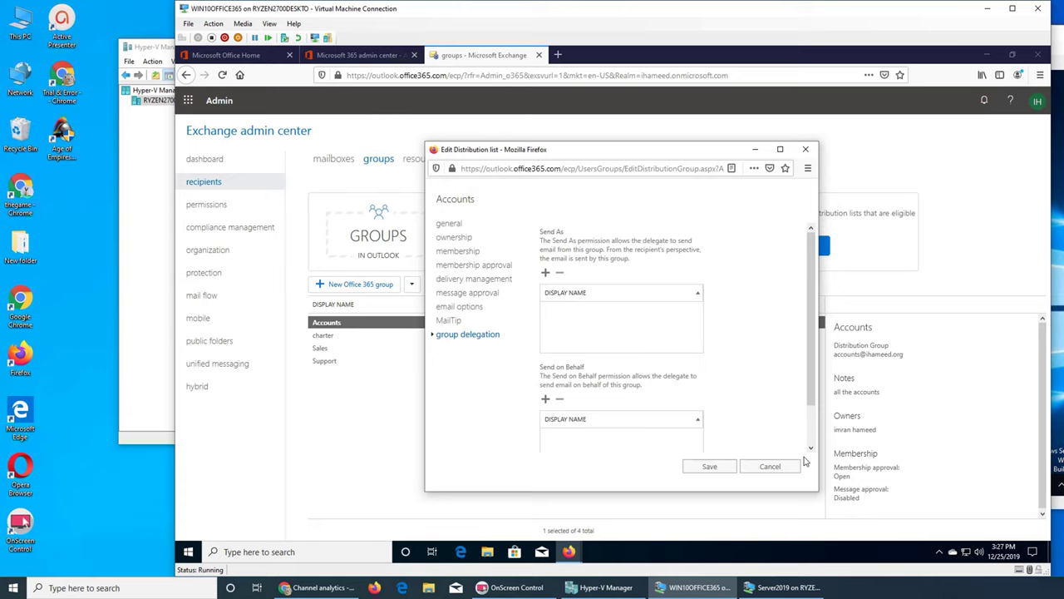
click(770, 467)
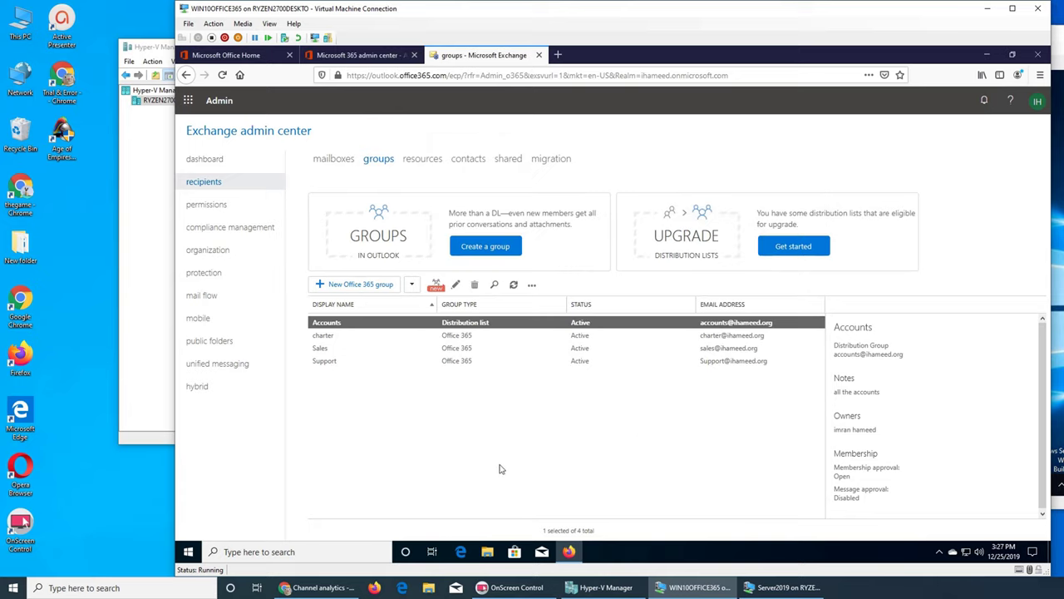
Step: Dismiss the Bulk Upgrade popup and expand the other group types beside New Office 365 group
click(436, 286)
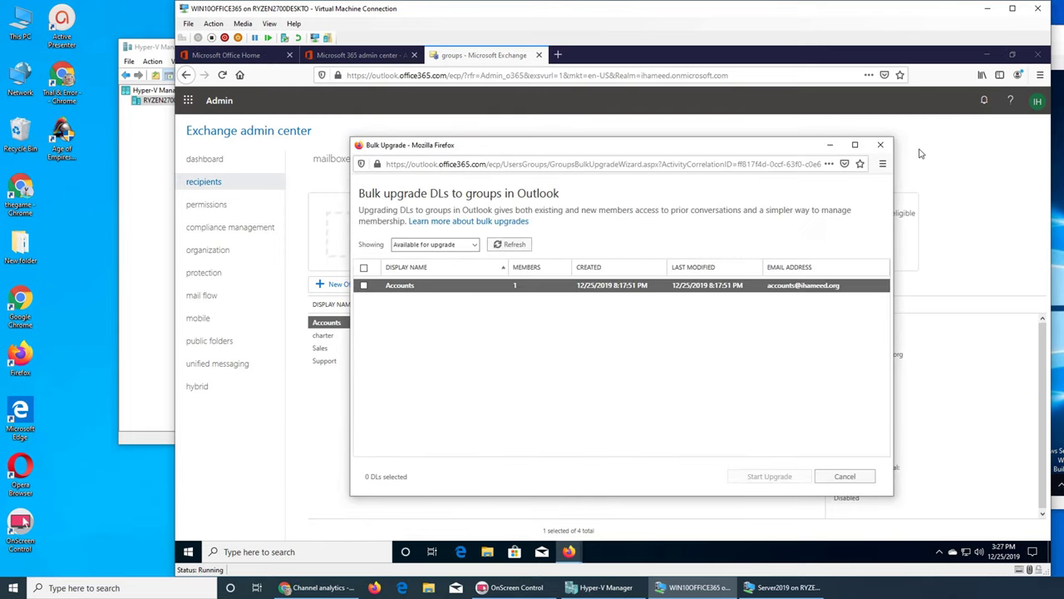
click(880, 145)
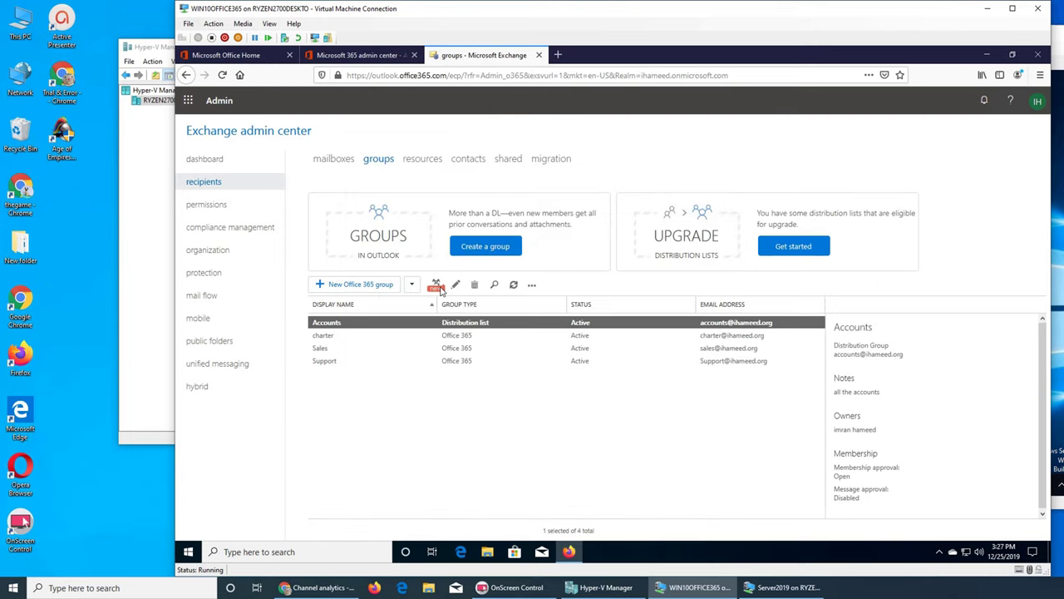
click(440, 287)
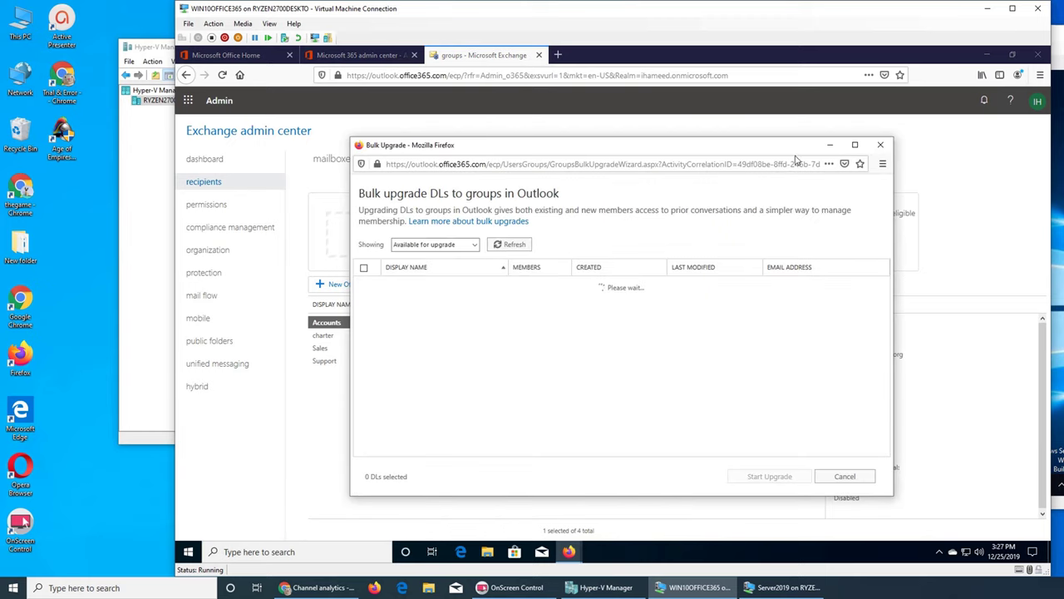
click(880, 144)
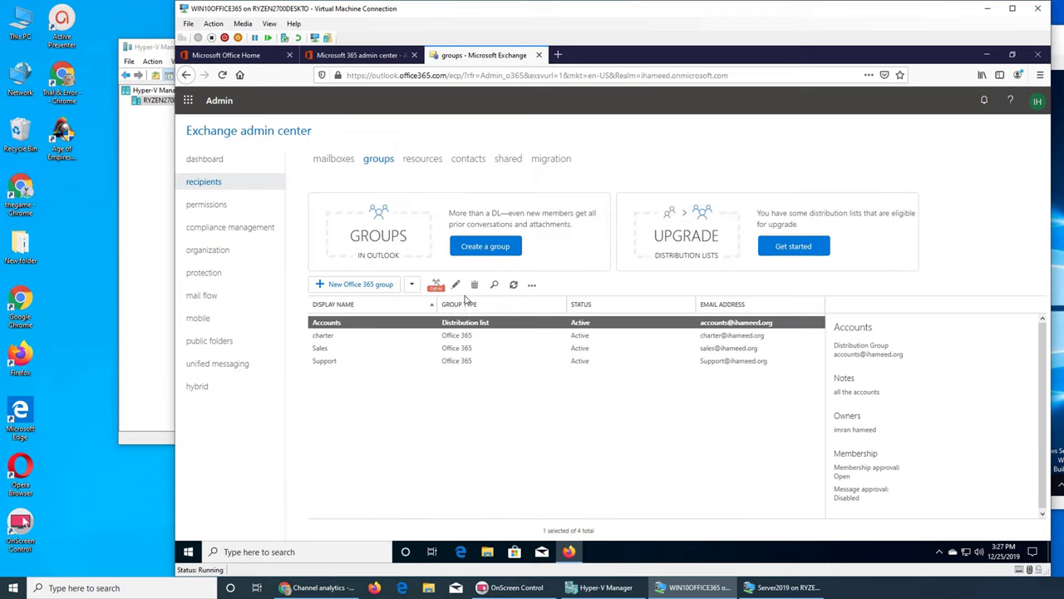
click(412, 284)
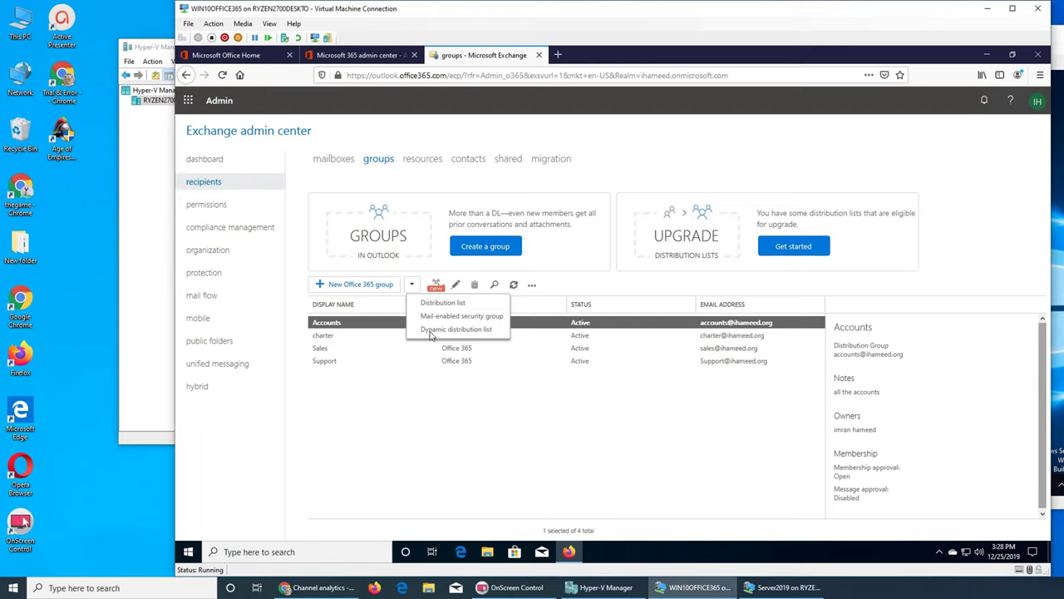
Step: Create a dynamic distribution list 'Dynamic Support', alias 'dsupport', note 'dynam support distribution list'
click(456, 329)
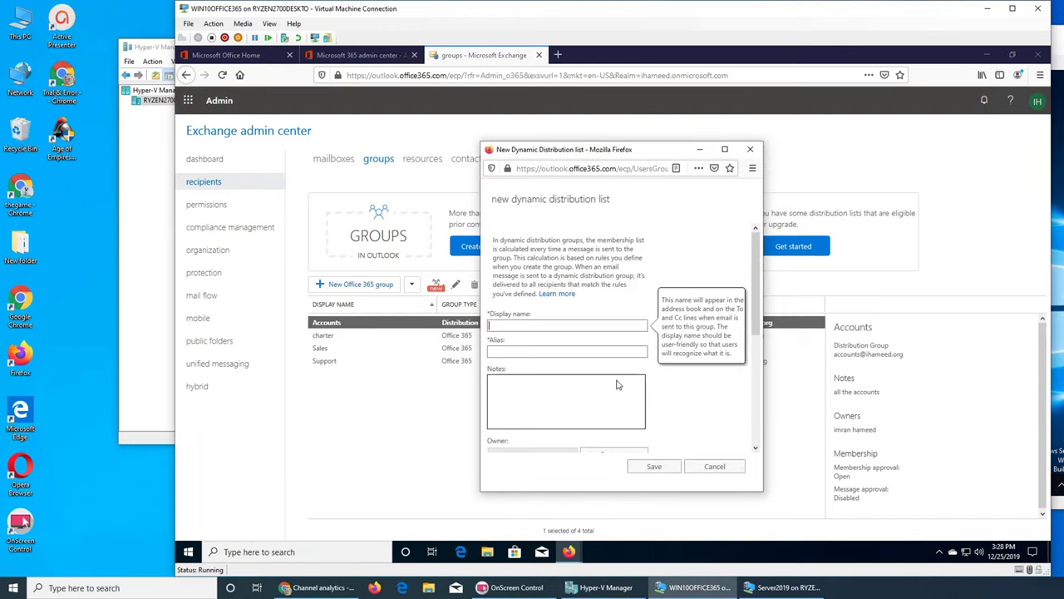
text(Dynamic Support)
key(Tab)
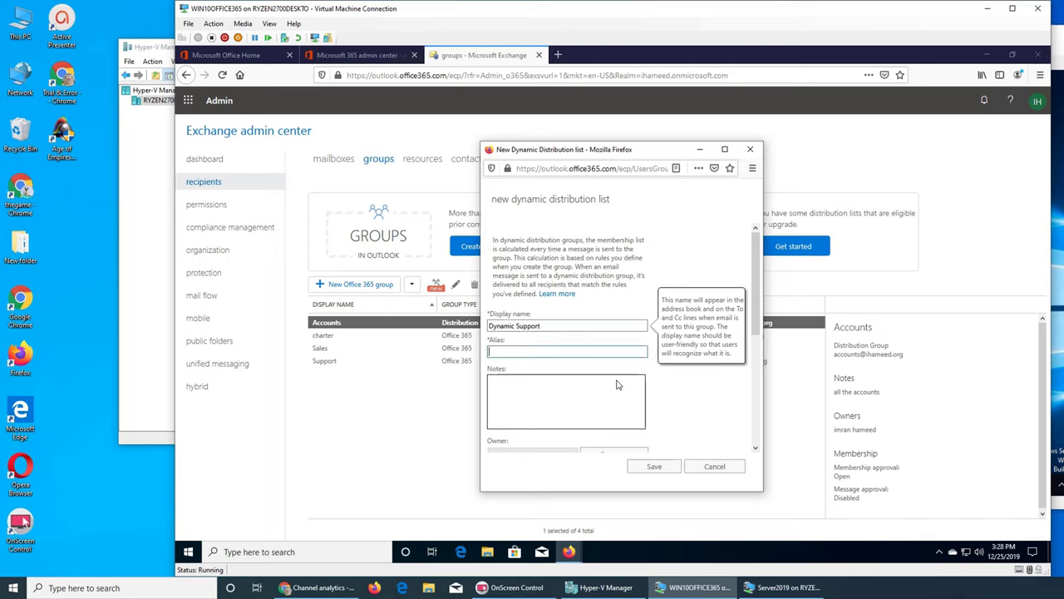
text(ds)
key(BackSpace)
key(BackSpace)
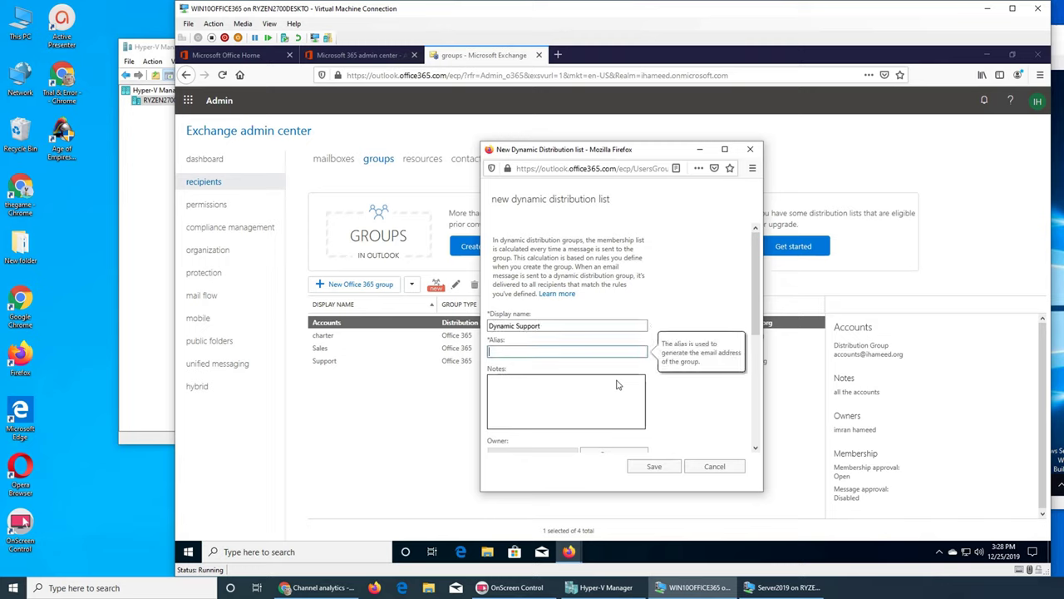
text(dsupport)
key(Tab)
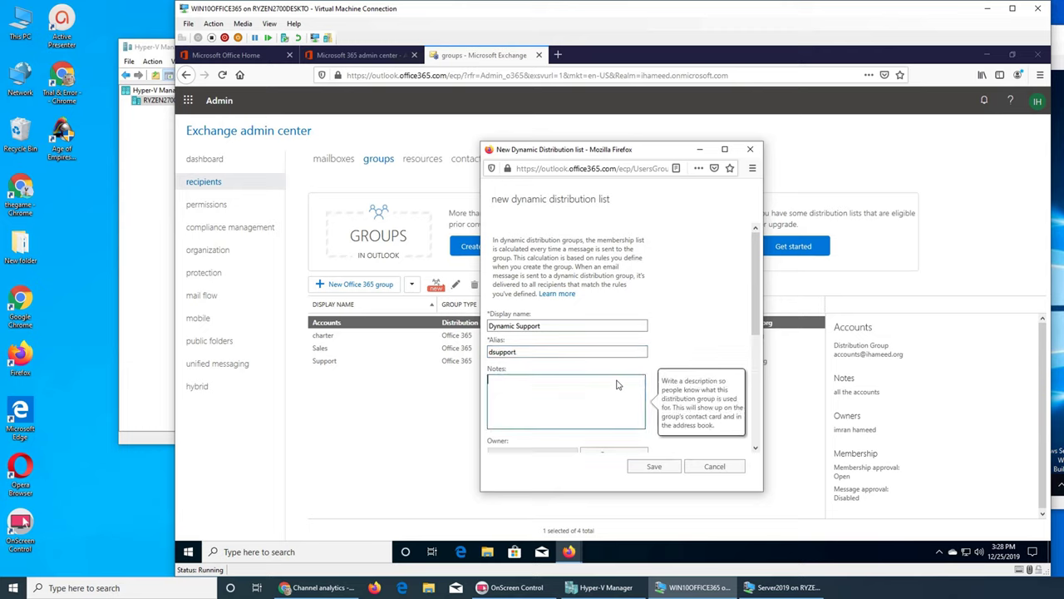
text(dynam support distrub)
key(BackSpace)
key(BackSpace)
text(ibution list)
Step: Set the admin account as owner of the Dynamic Support dynamic distribution list
scroll(617, 362, down, 5)
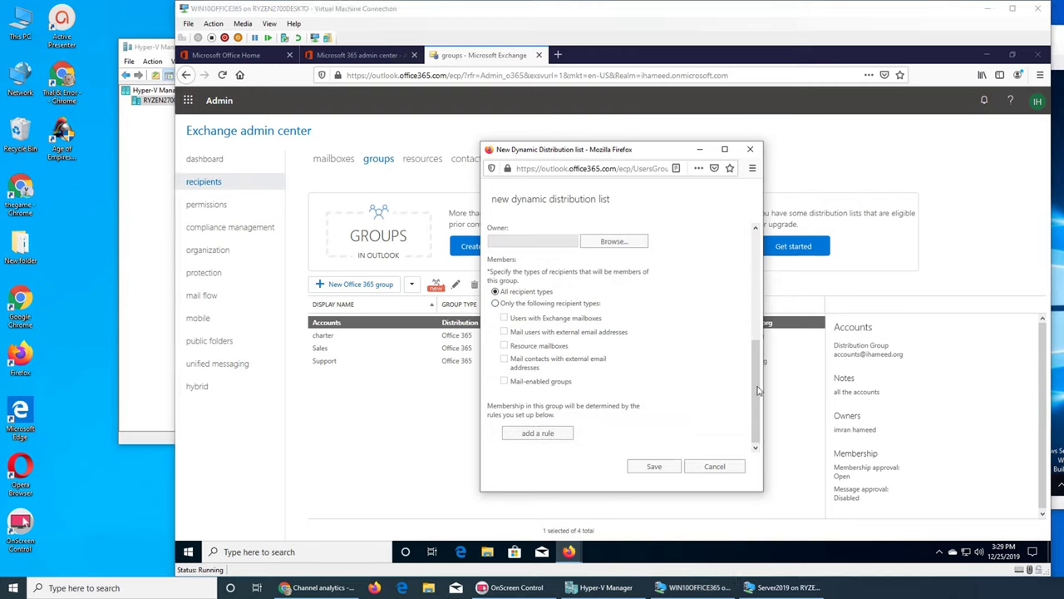
drag(758, 391, 753, 393)
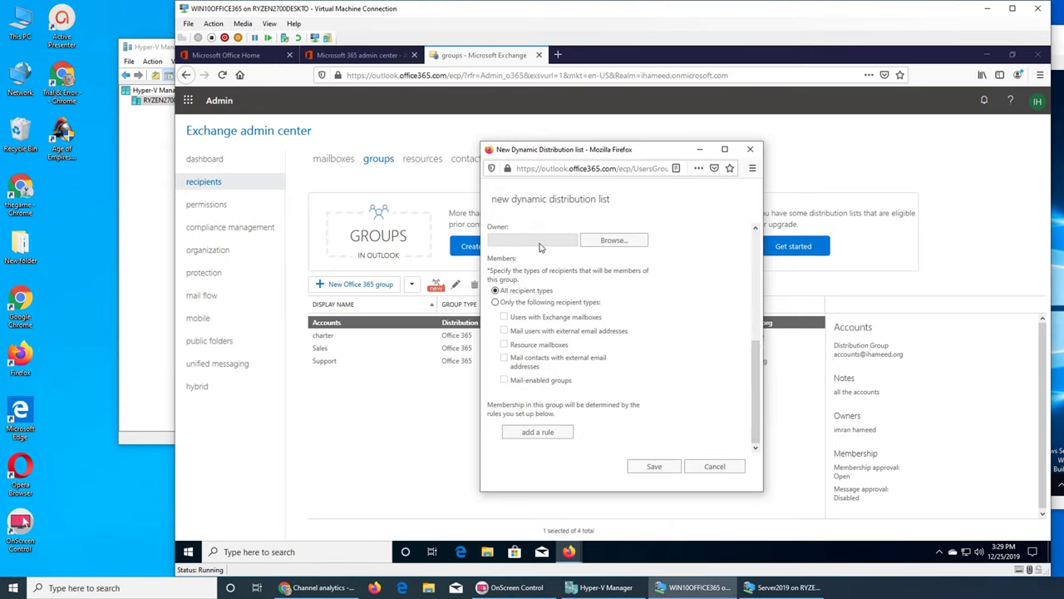
click(614, 240)
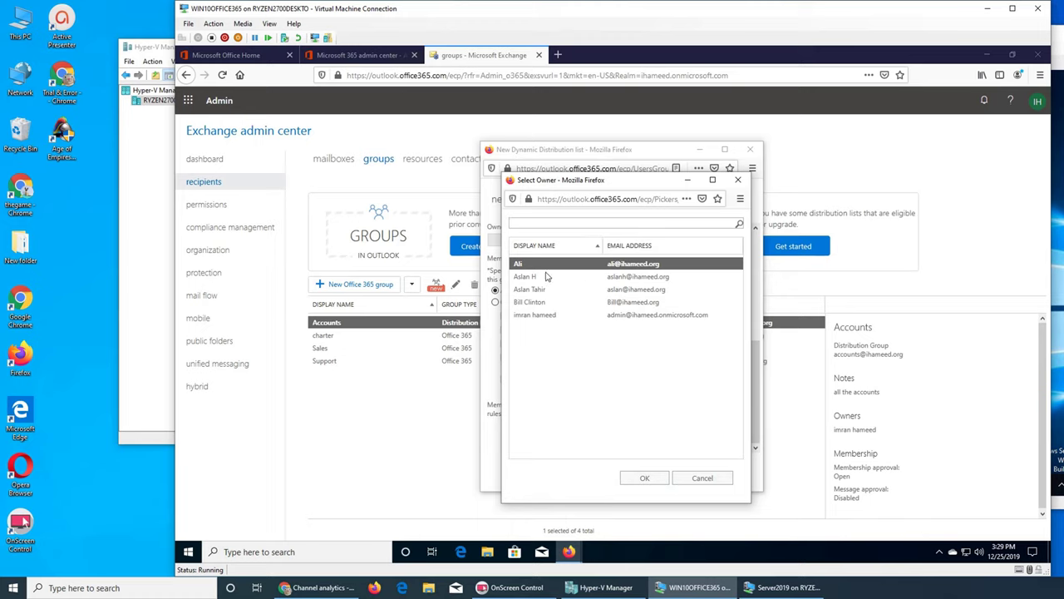
click(536, 314)
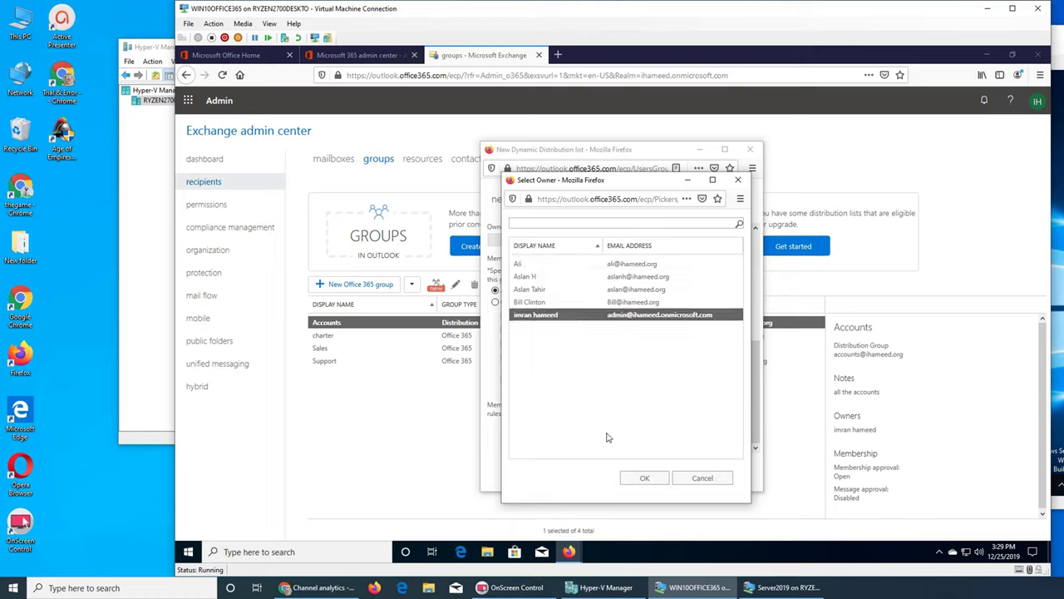
click(639, 475)
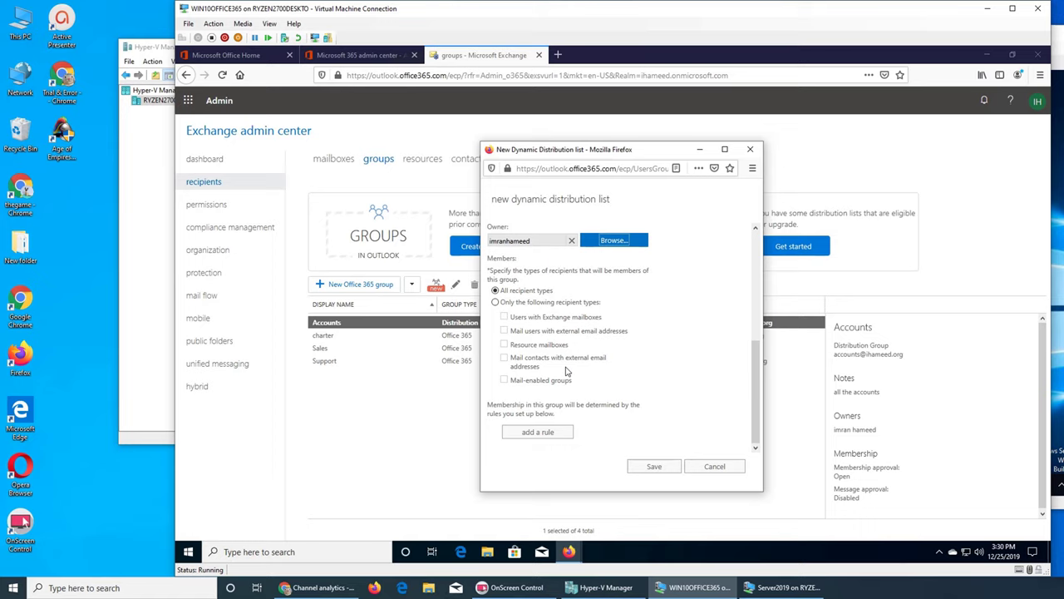
Step: Add a membership rule to the Dynamic Support draft using Custom attribute 1
click(529, 434)
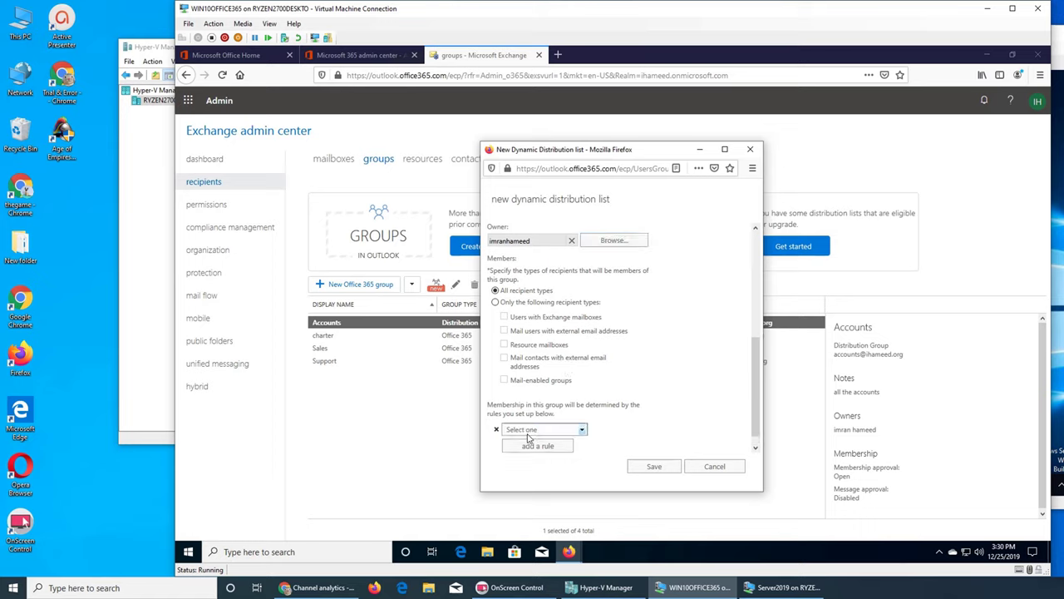
click(582, 430)
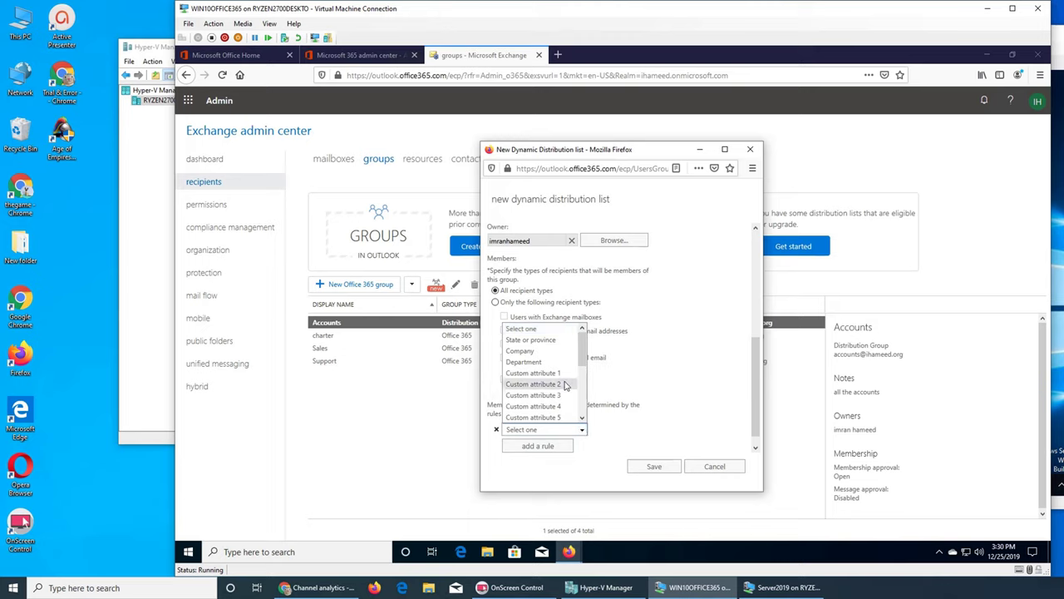
scroll(565, 385, down, 3)
scroll(565, 385, up, 3)
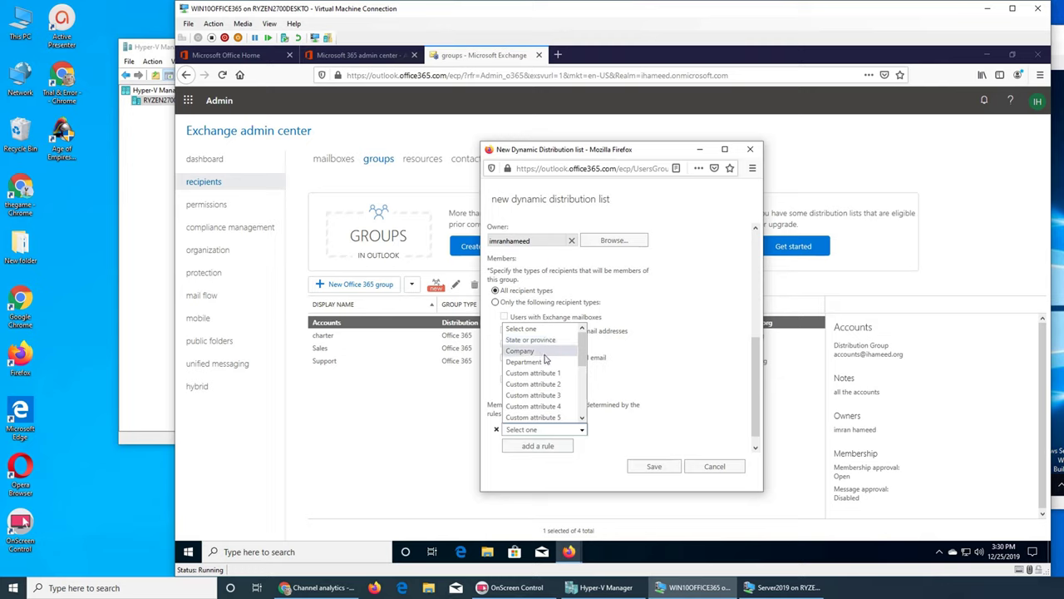
click(559, 373)
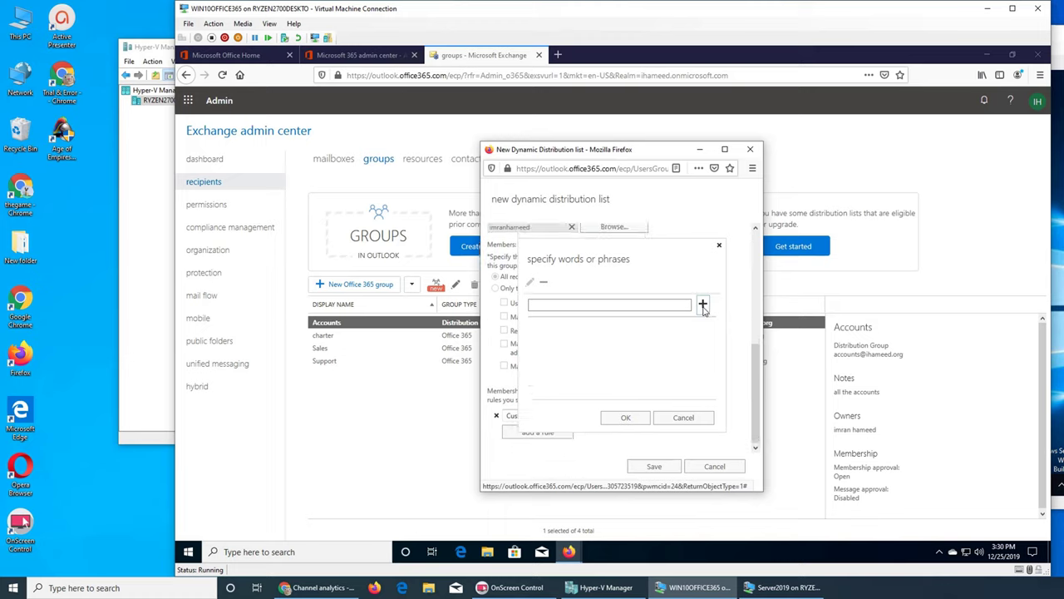
Step: Add 'cx 1' as a rule word and edit it, then close the rule dialog and the new list form
click(623, 308)
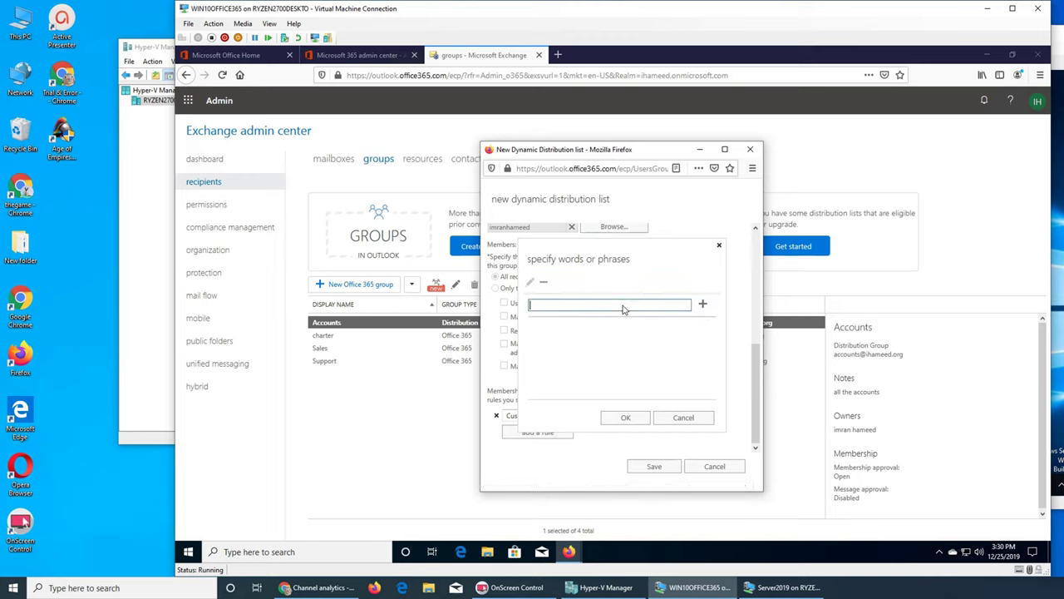
text(cx 1)
click(702, 304)
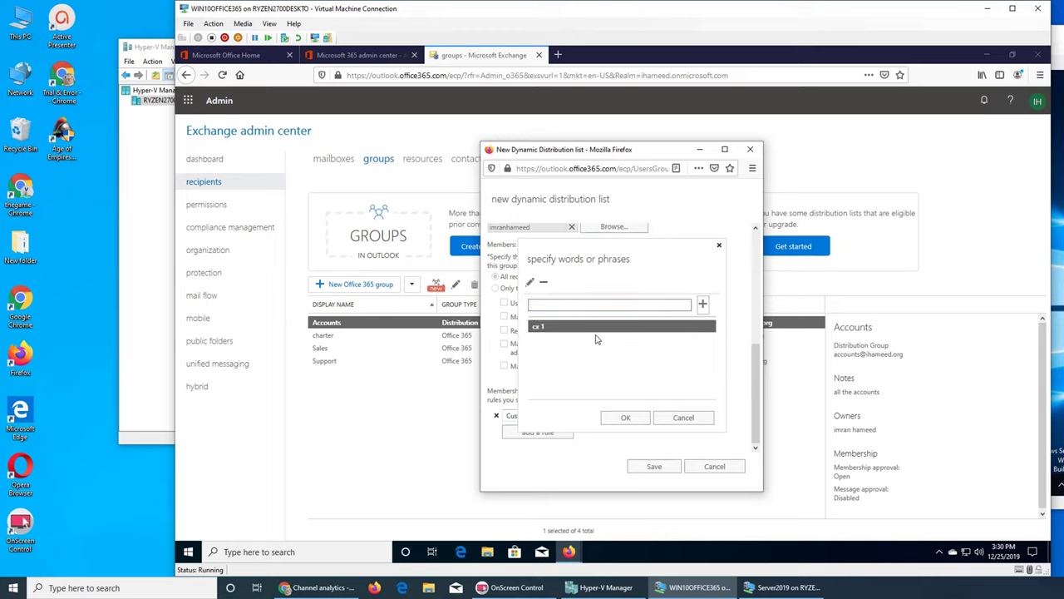
click(619, 368)
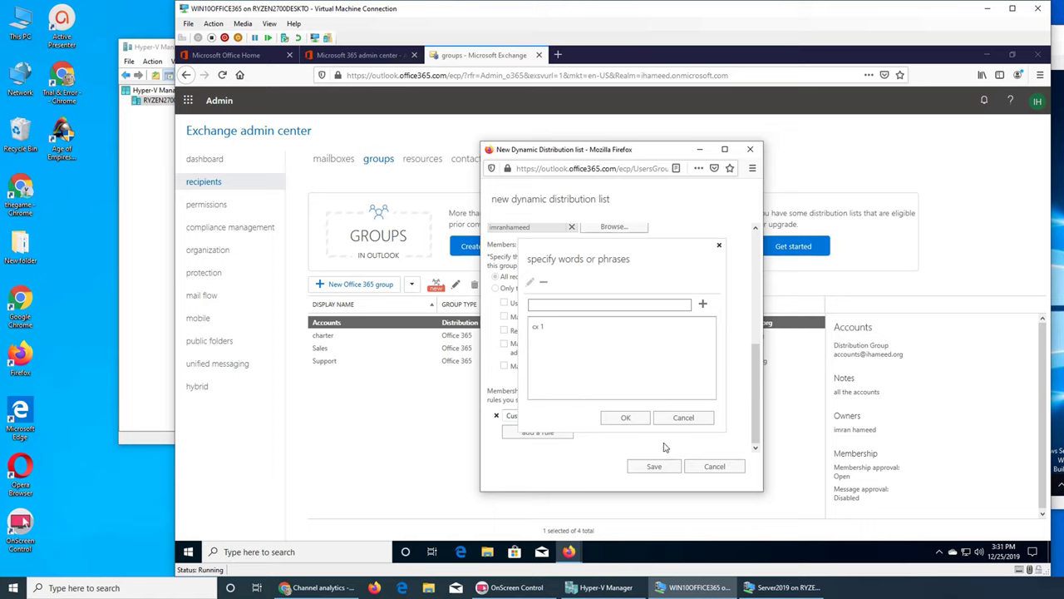
click(549, 330)
click(549, 330)
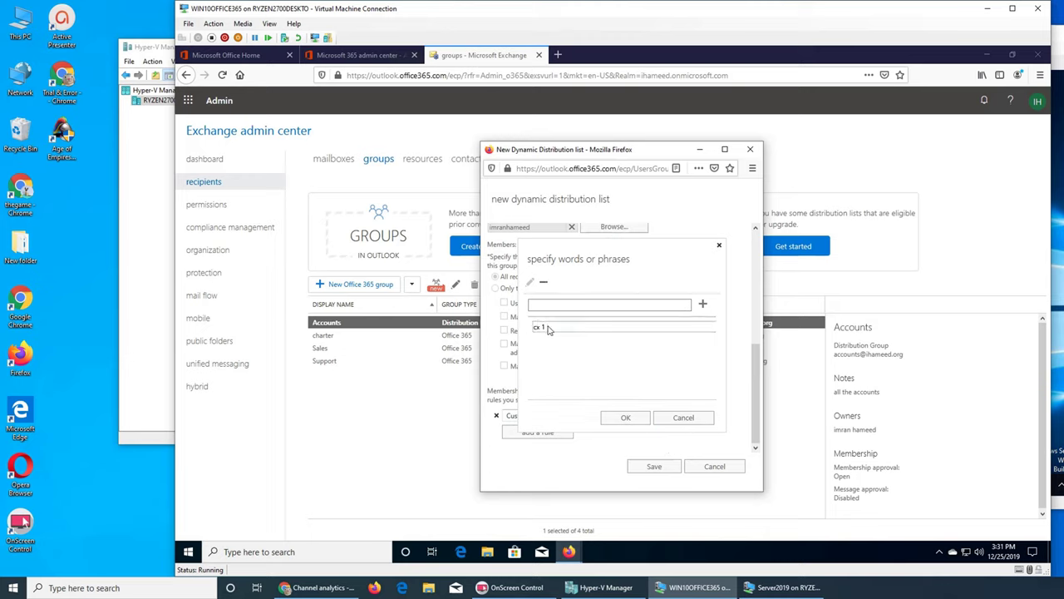
key(shift+Left)
key(shift+Left)
key(shift+Left)
key(shift+Left)
click(699, 422)
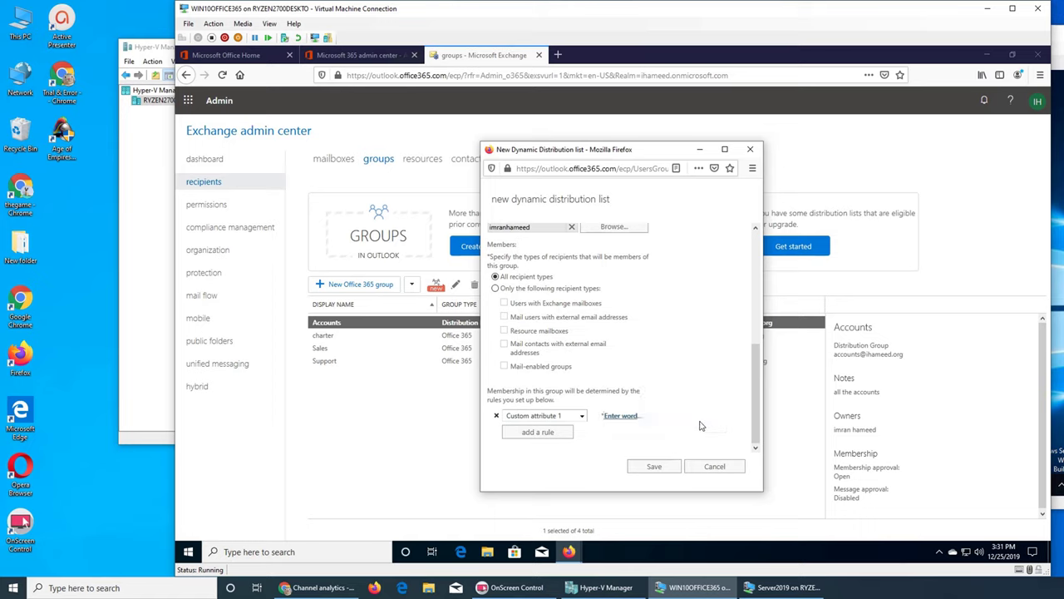
click(715, 467)
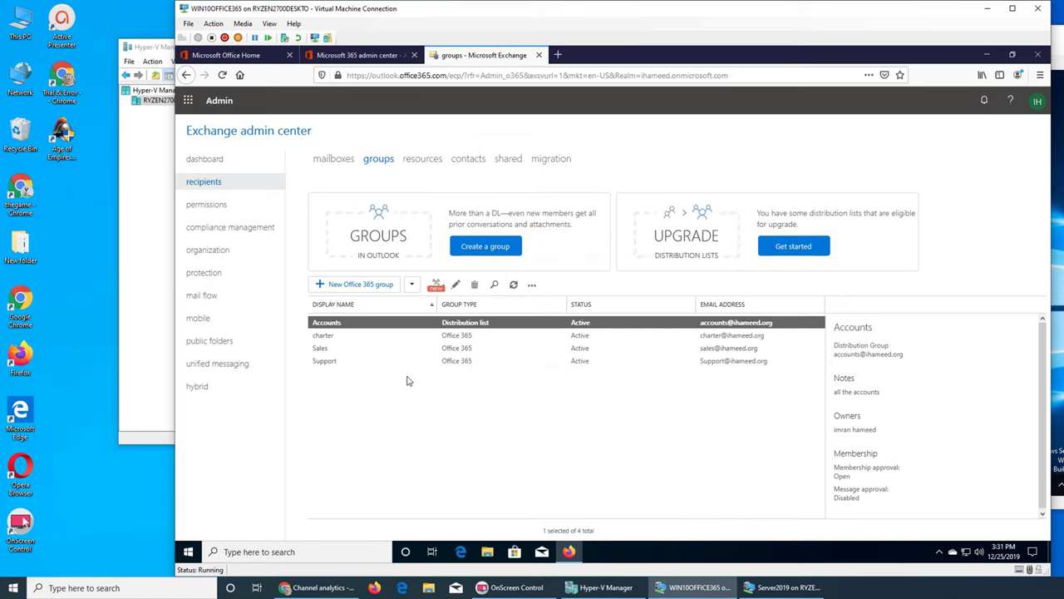